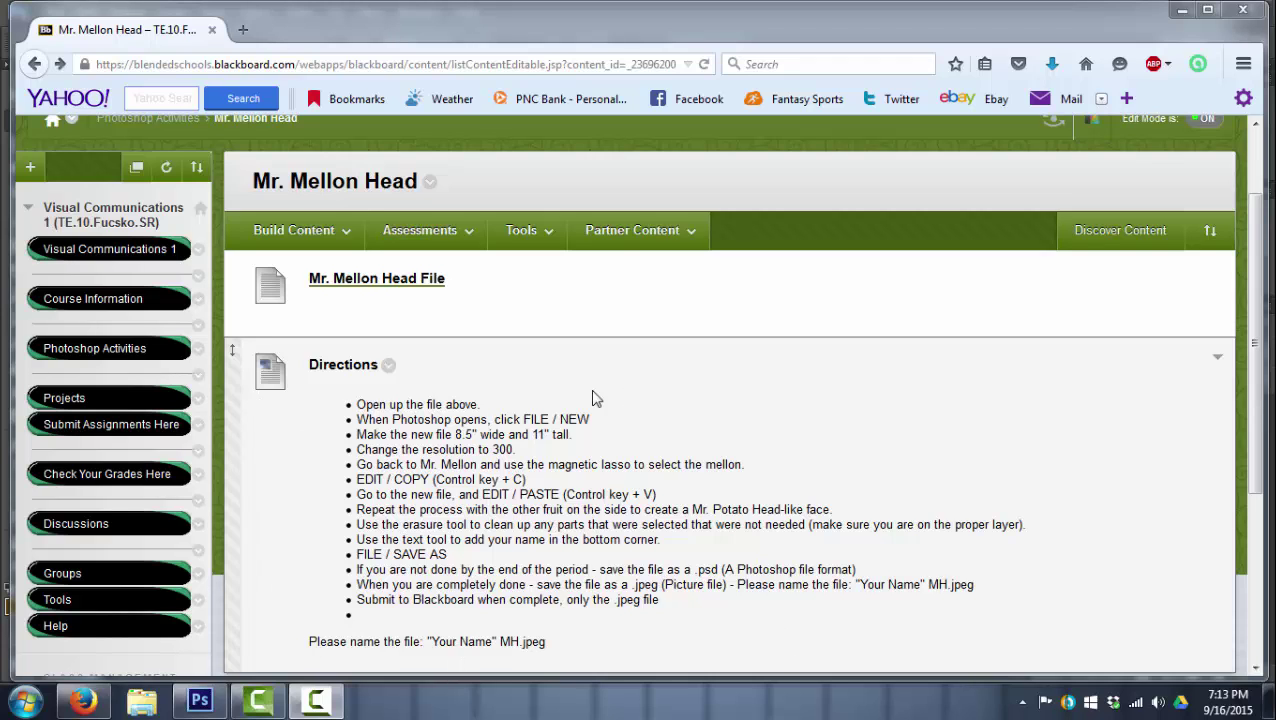
- Look over the Blackboard directions, then bring up the veggieact(1).psd collage in Photoshop
click(330, 232)
click(797, 273)
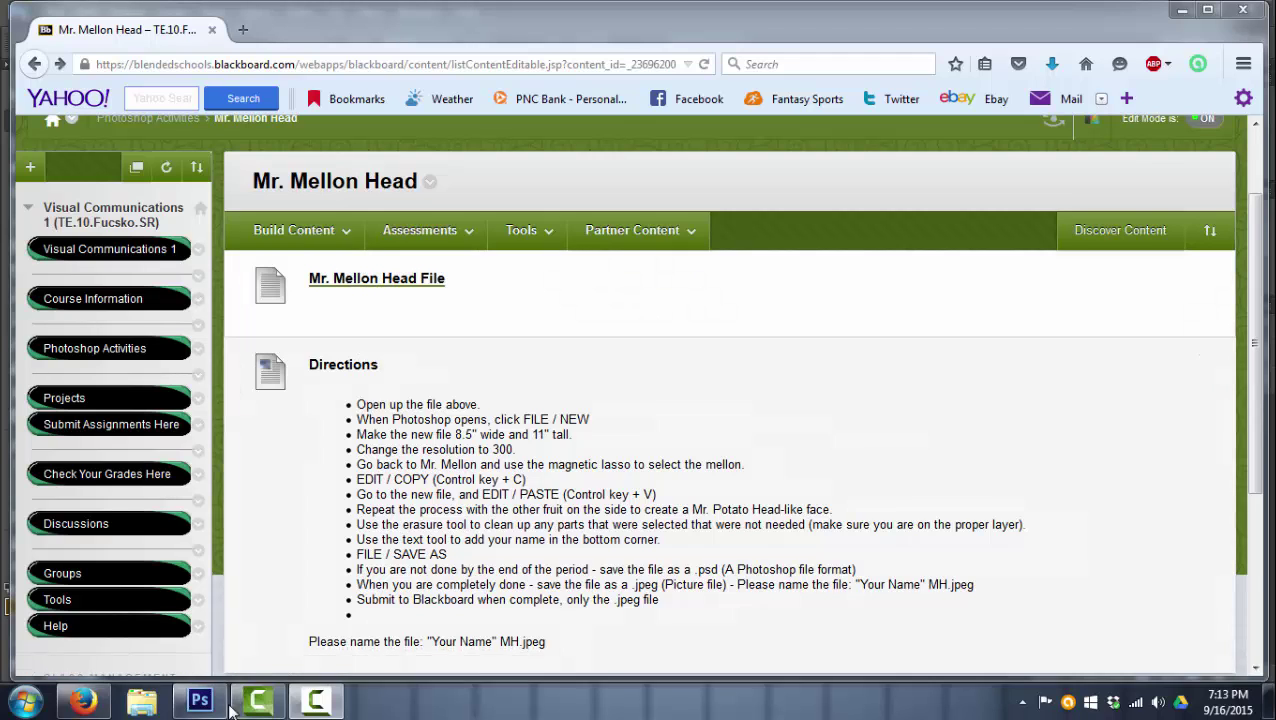
click(218, 702)
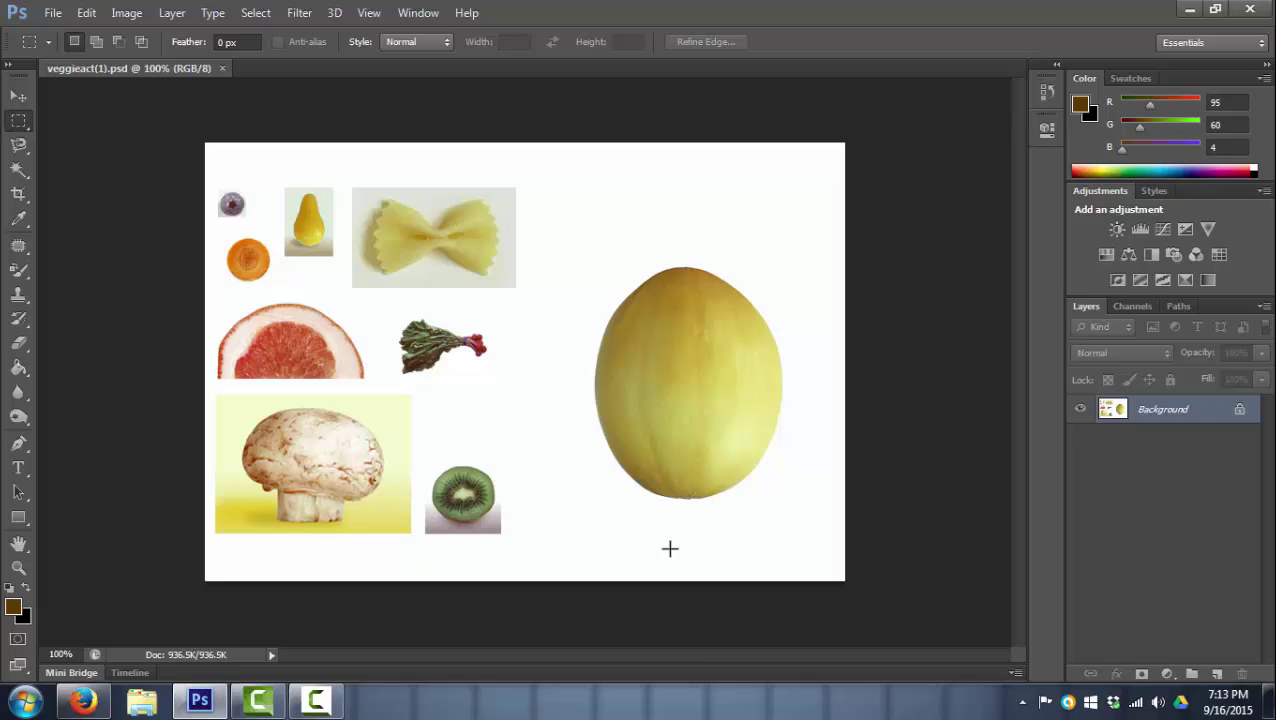
- Set up a new document at 8.5 × 11 inches and 300 pixels/inch
click(52, 13)
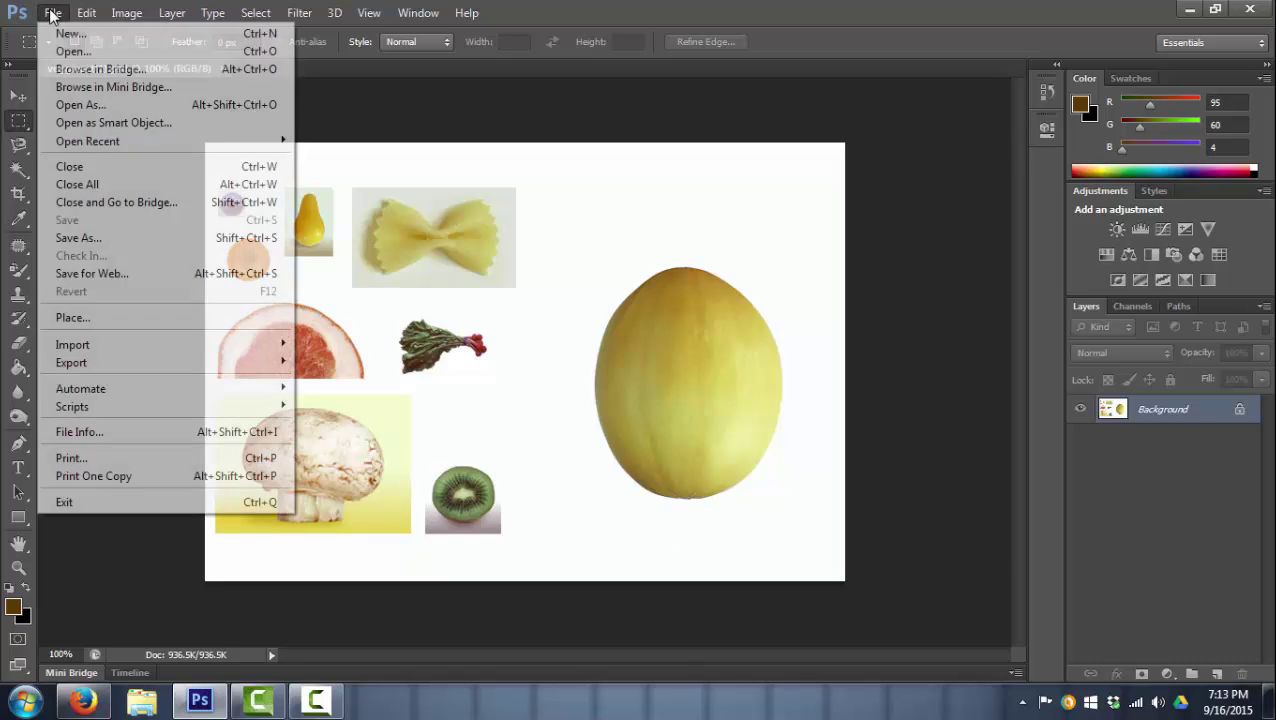
click(56, 31)
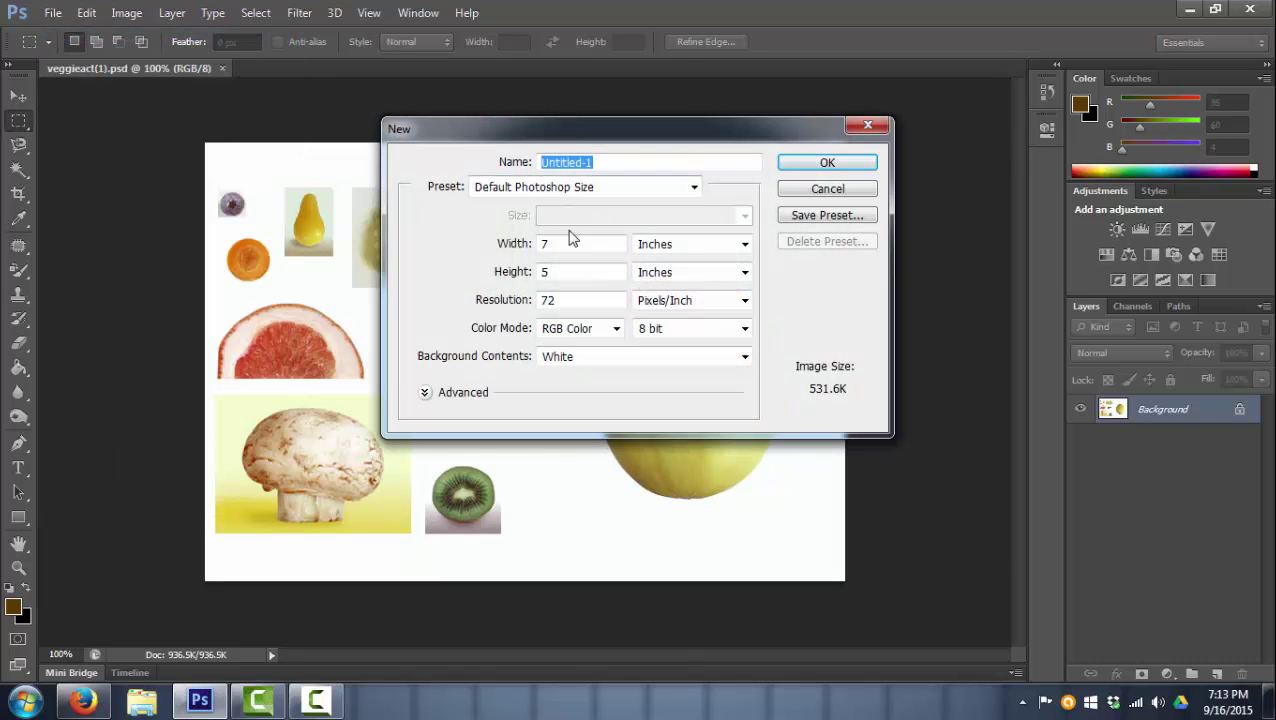
click(690, 248)
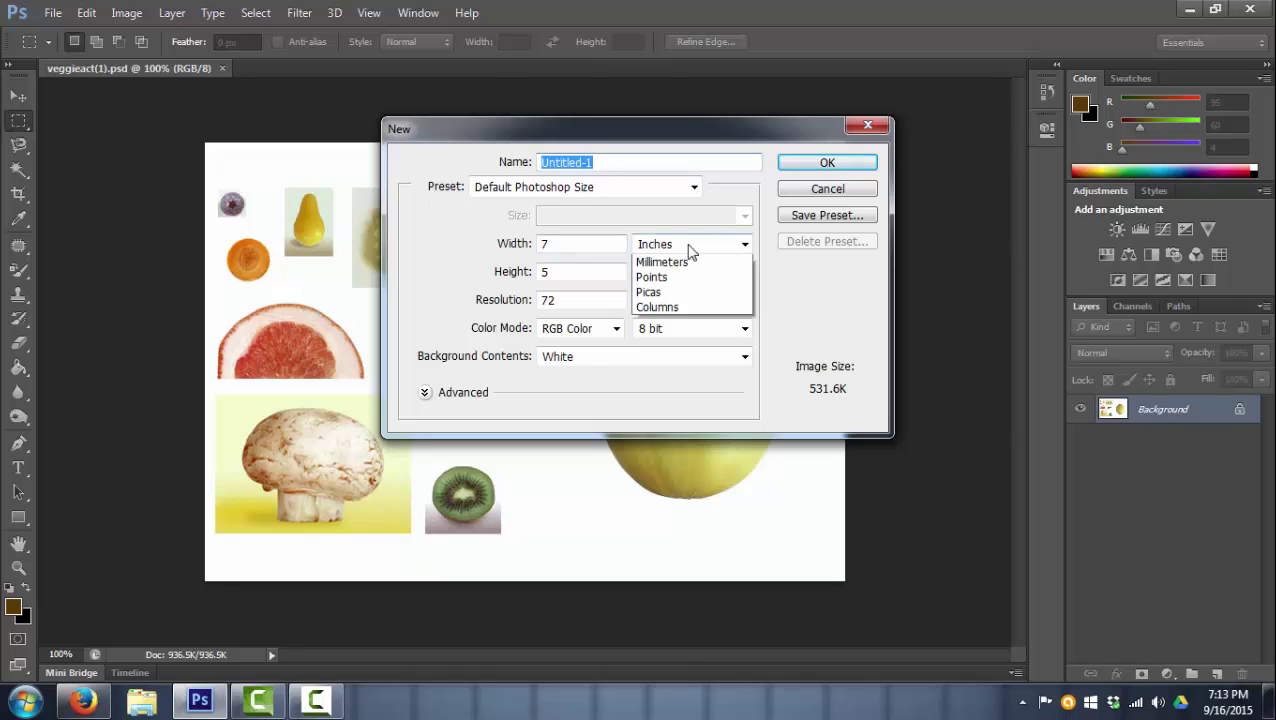
click(690, 246)
double_click(559, 246)
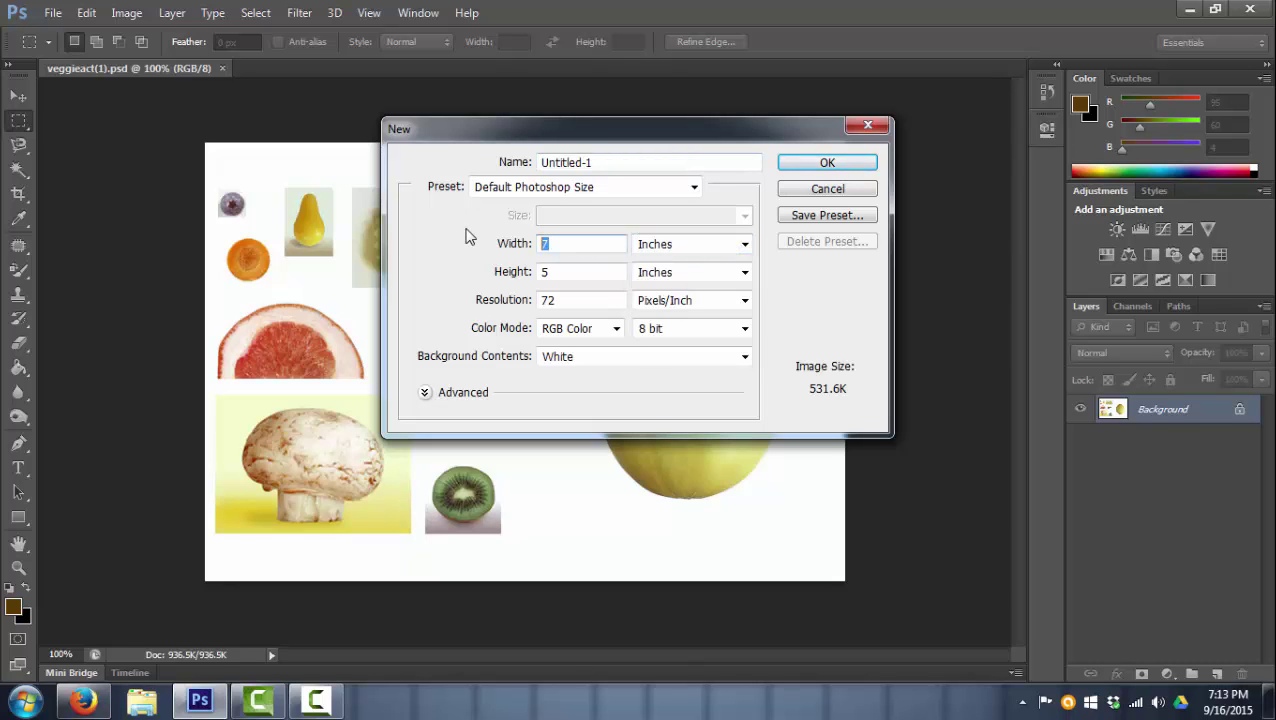
text(8.5)
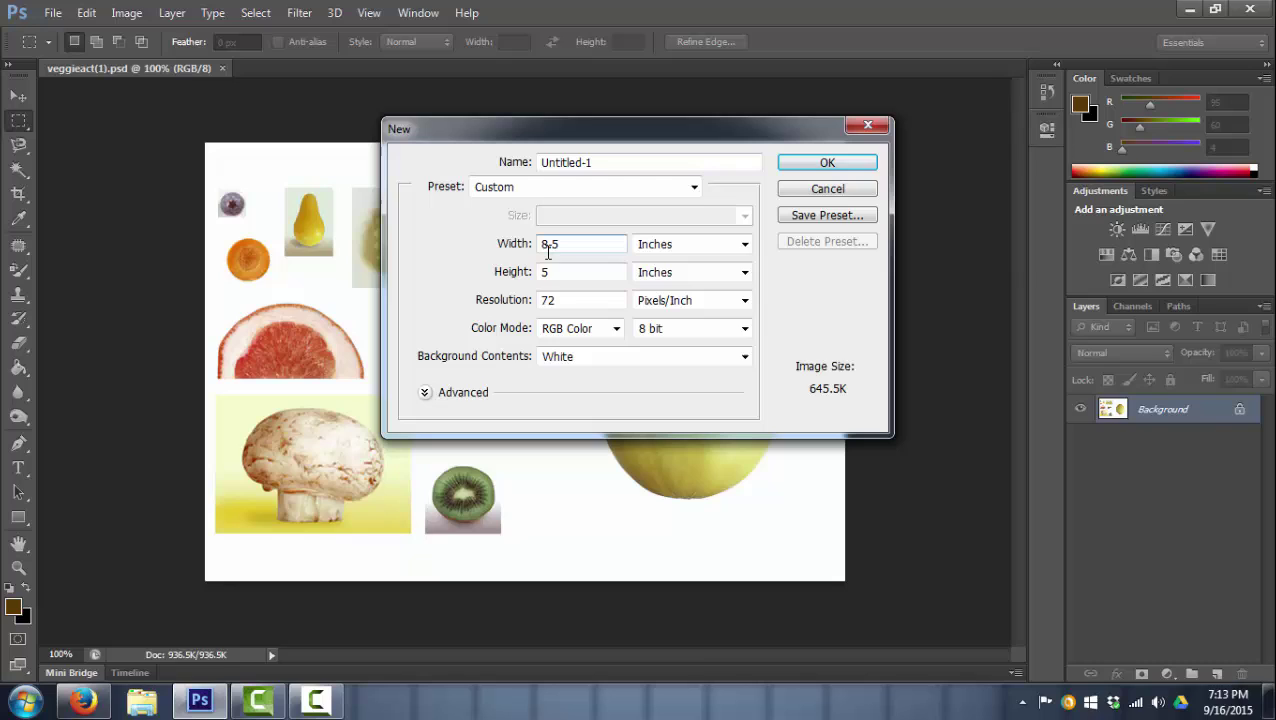
double_click(557, 273)
text(11)
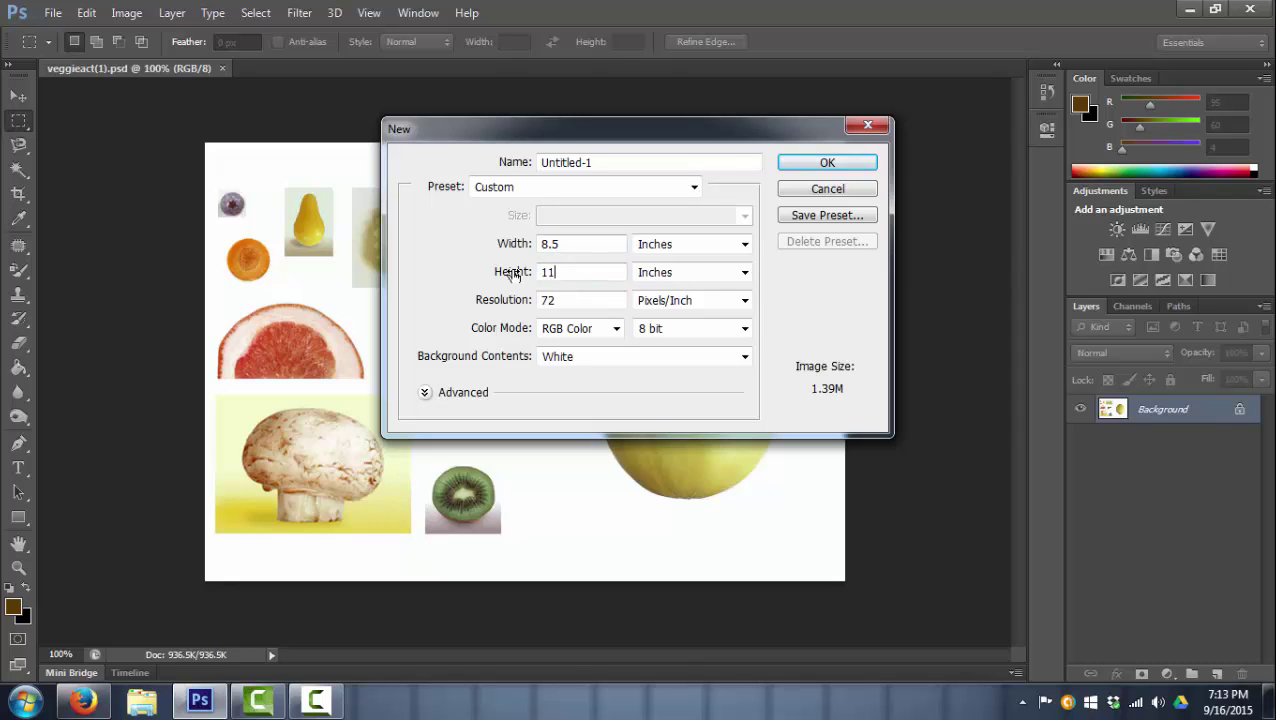
drag(578, 300, 472, 307)
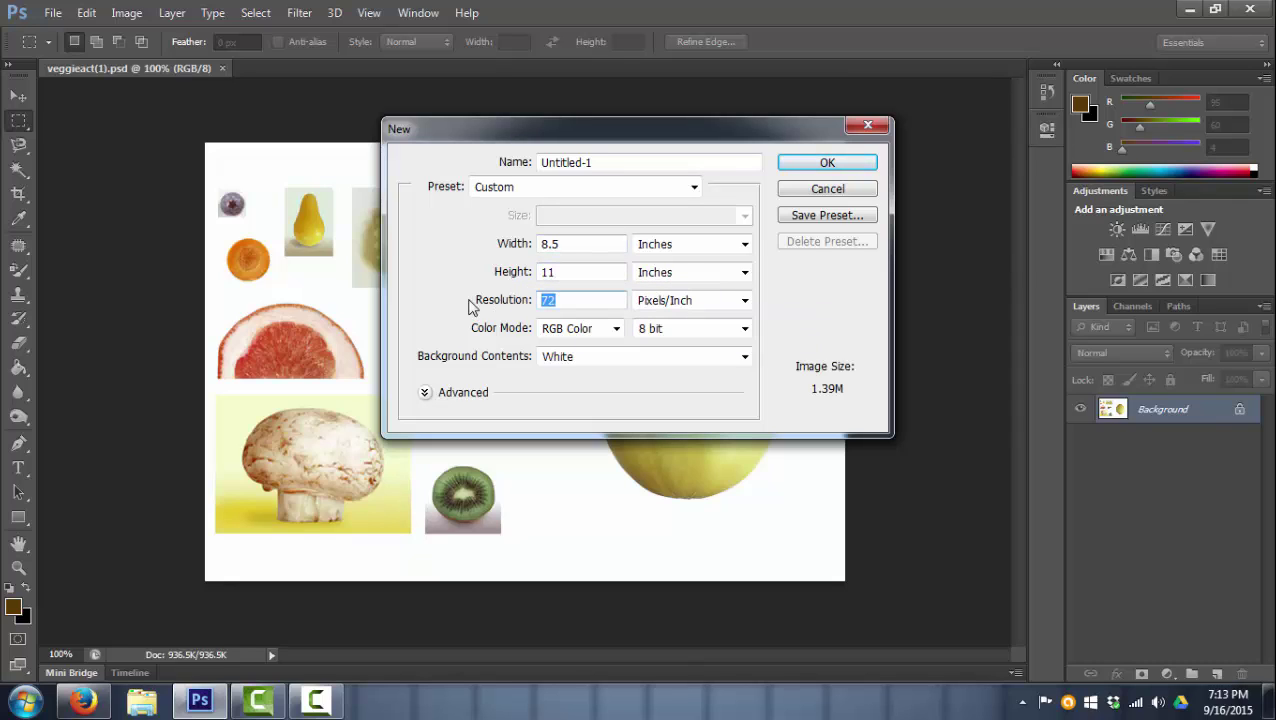
text(300)
- Create the 8.5 × 11 in document and return to the veggieact(1).psd collage tab
click(840, 165)
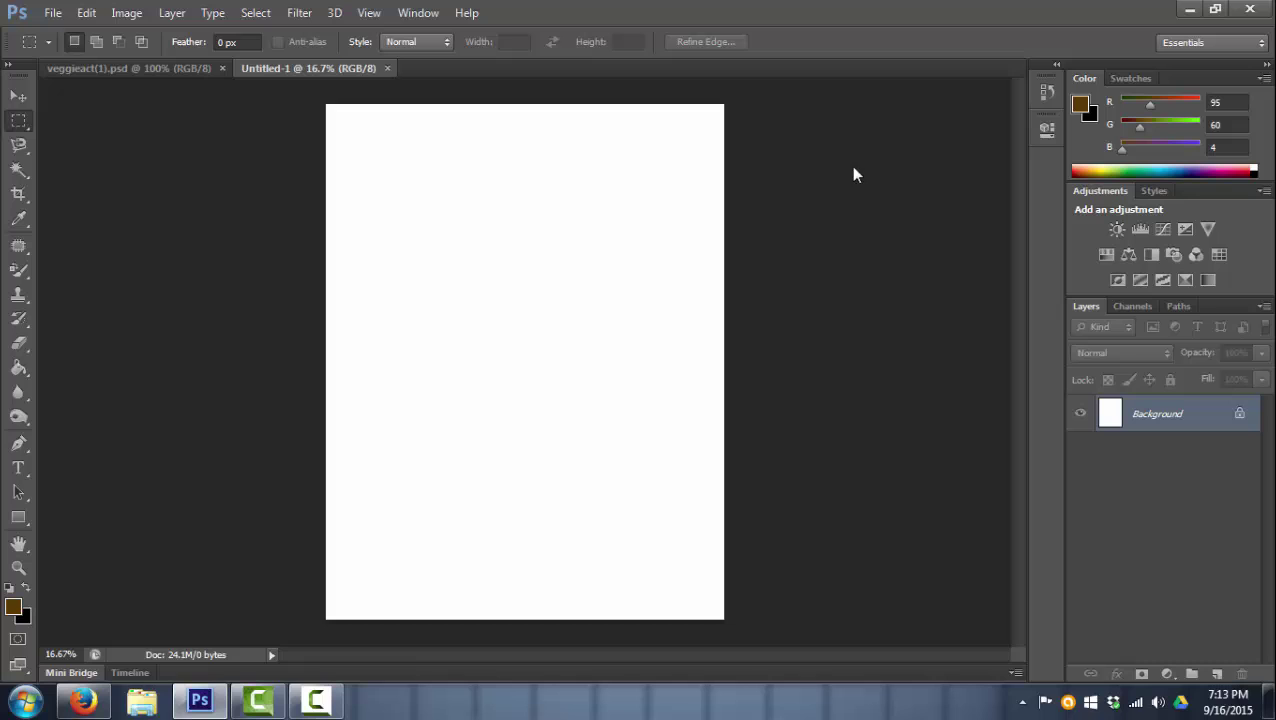
click(170, 70)
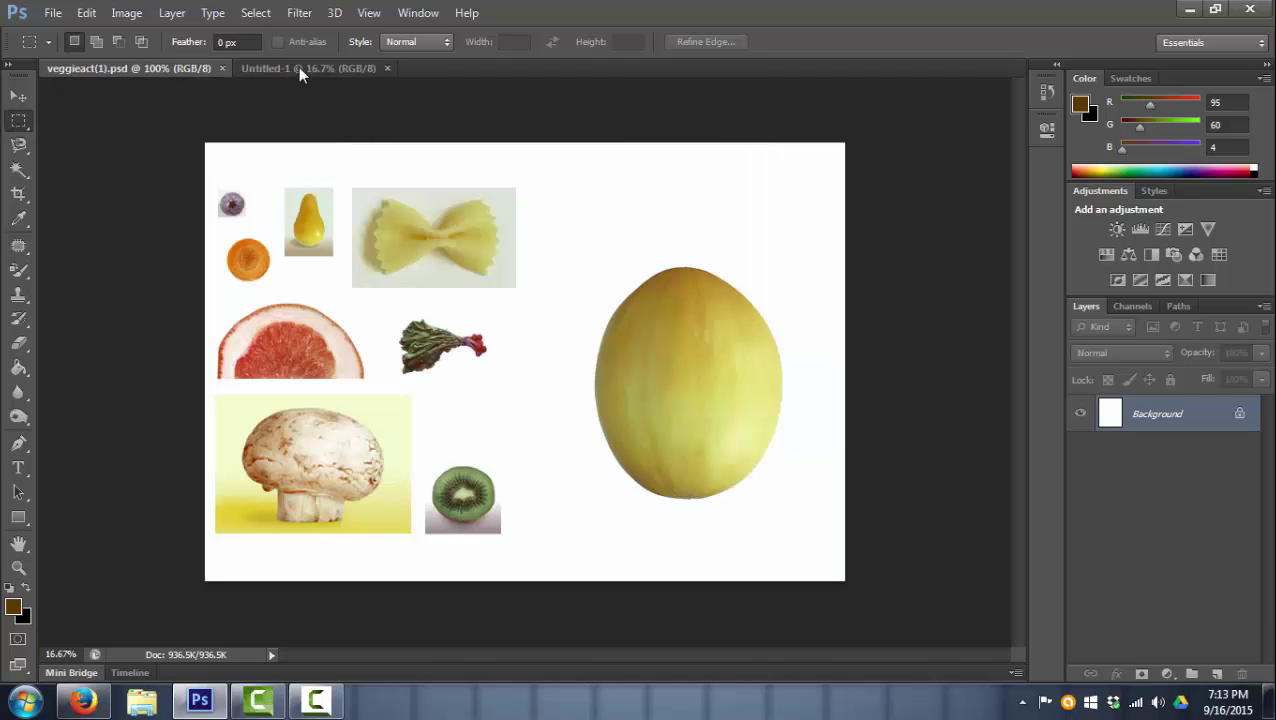
click(298, 67)
click(293, 68)
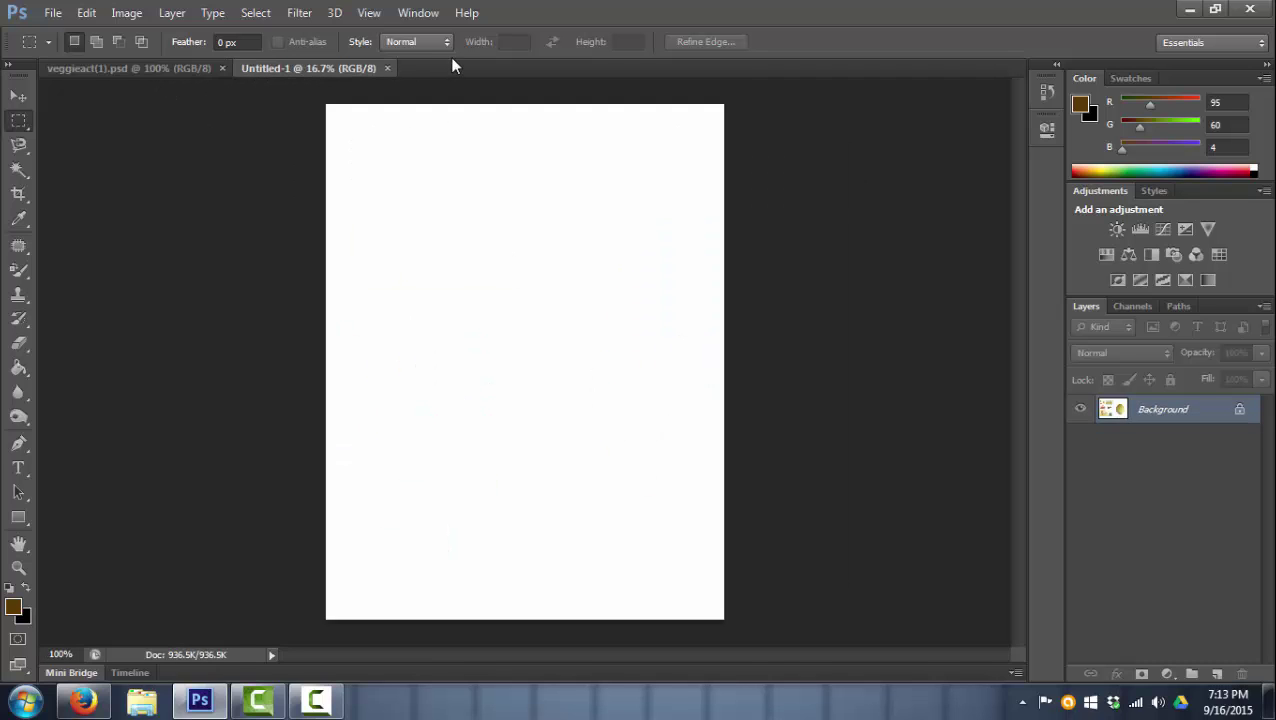
click(161, 70)
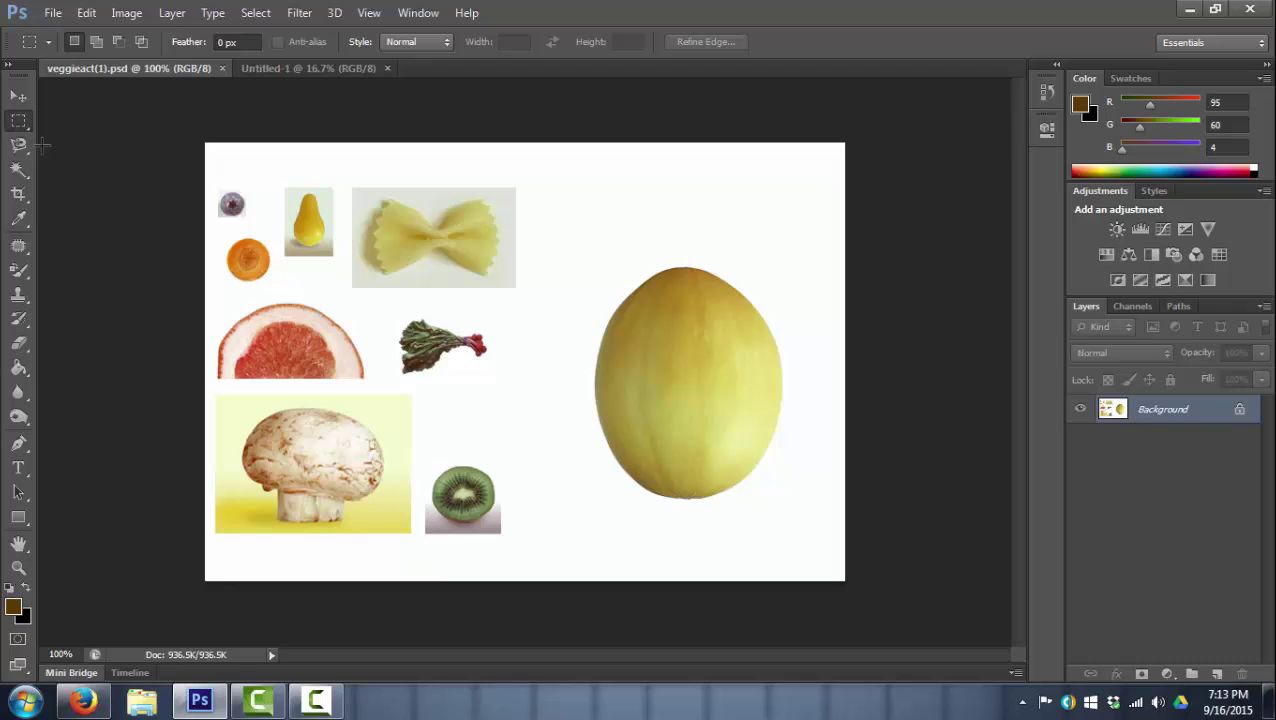
- Pick the Rectangular Marquee Tool from the selection tools flyout
click(18, 96)
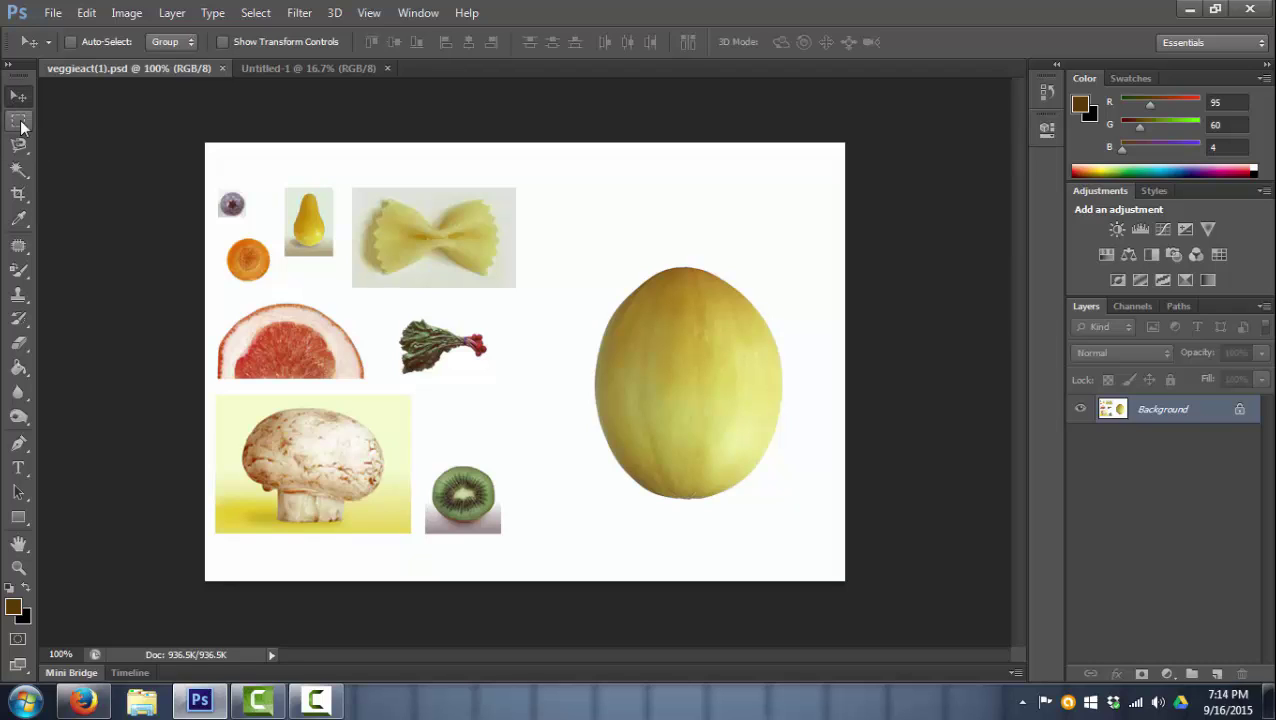
click(19, 121)
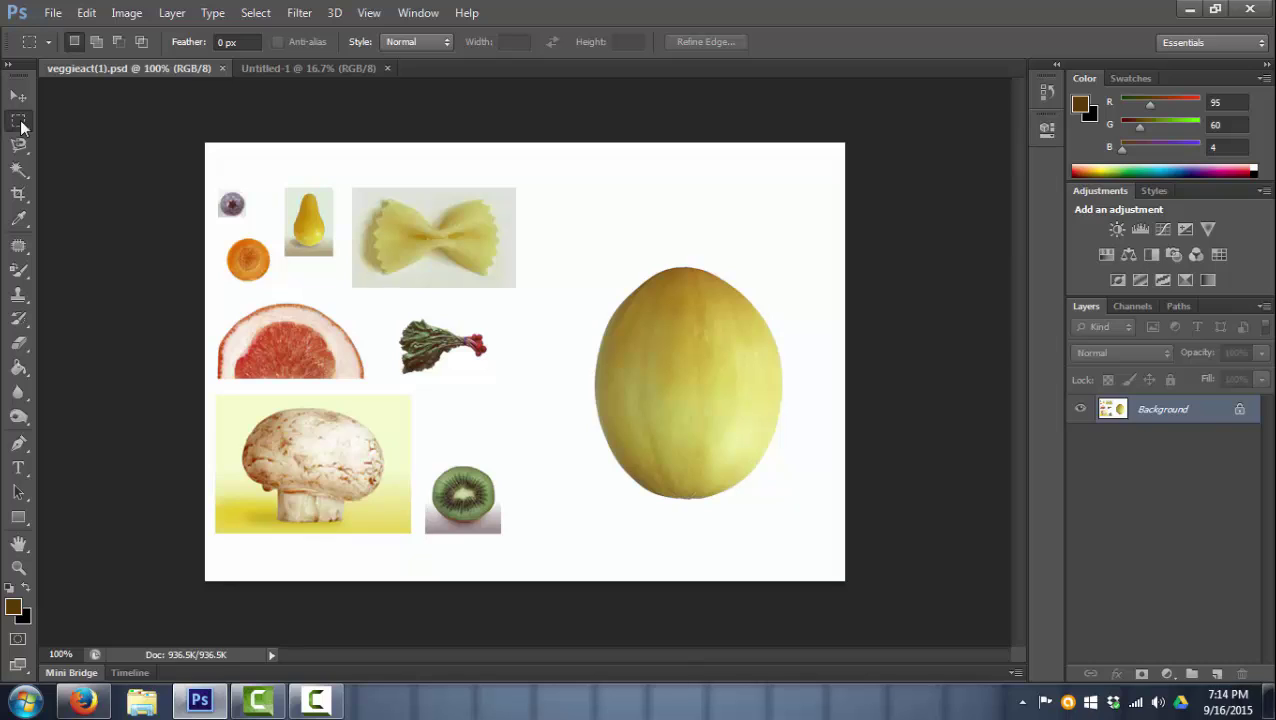
click(20, 124)
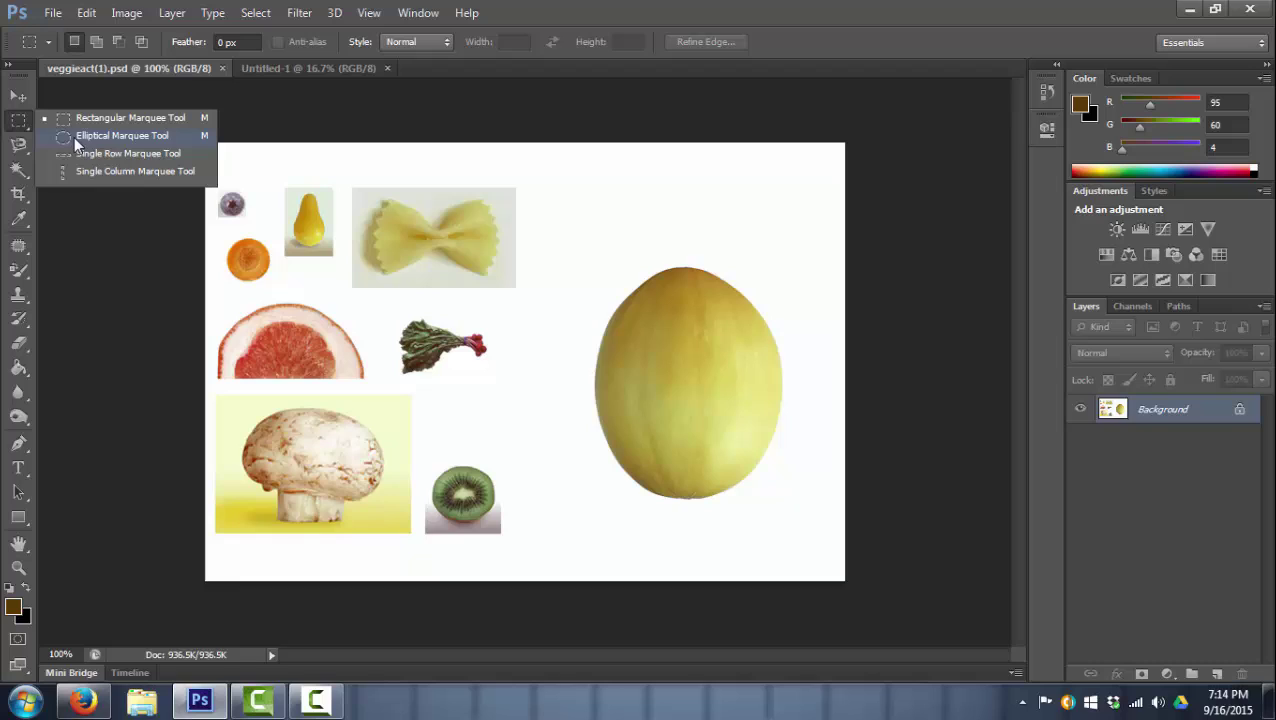
- Copy a rectangle around the melon and paste it into Untitled-1
click(20, 122)
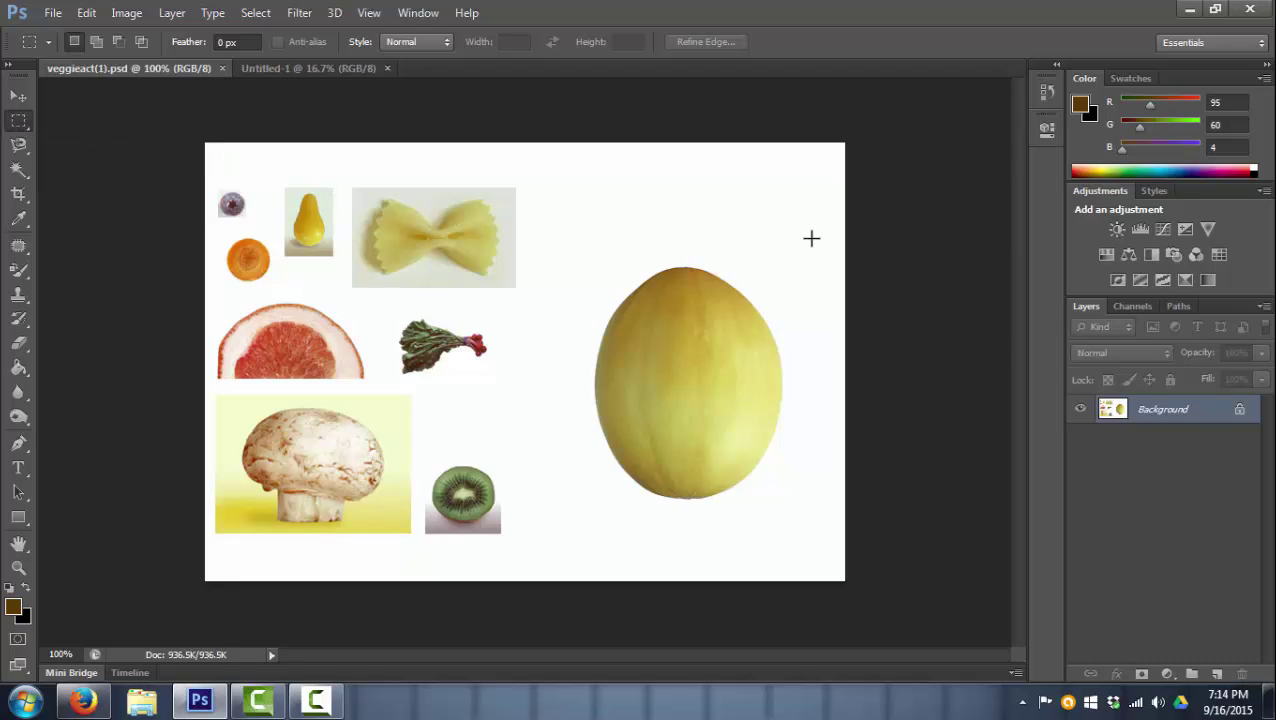
drag(811, 238, 555, 533)
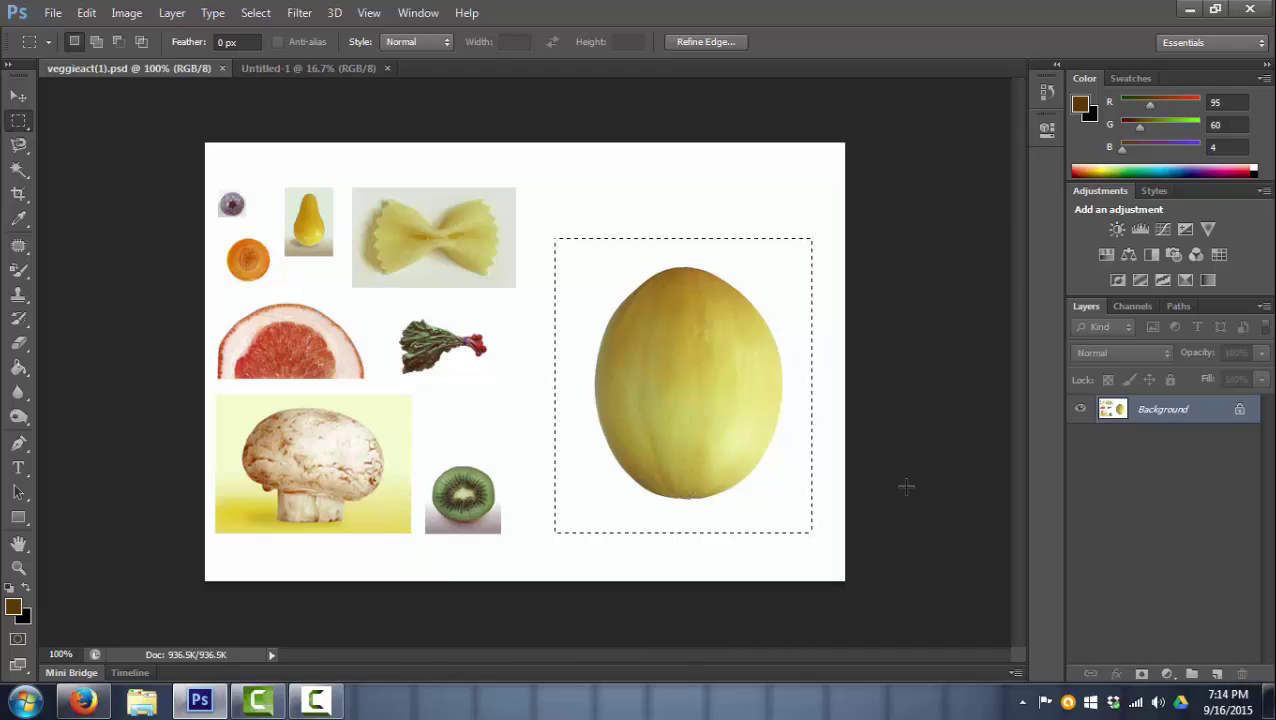
click(86, 13)
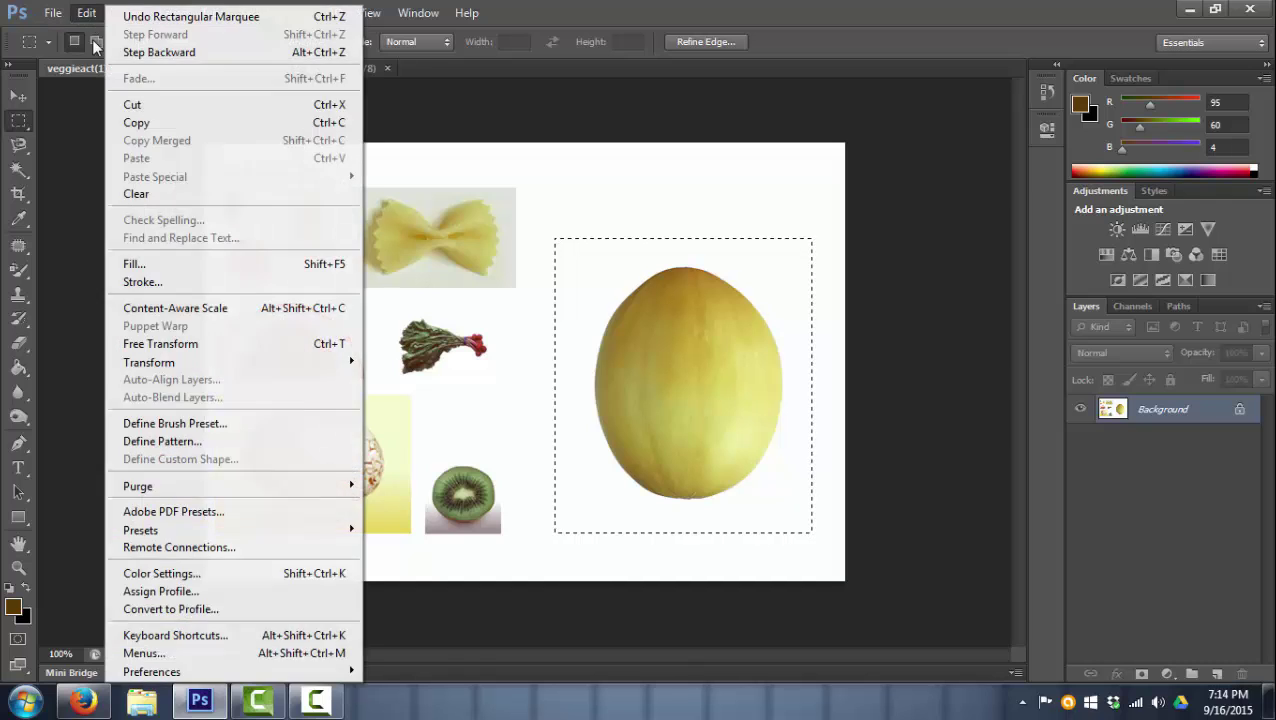
click(132, 123)
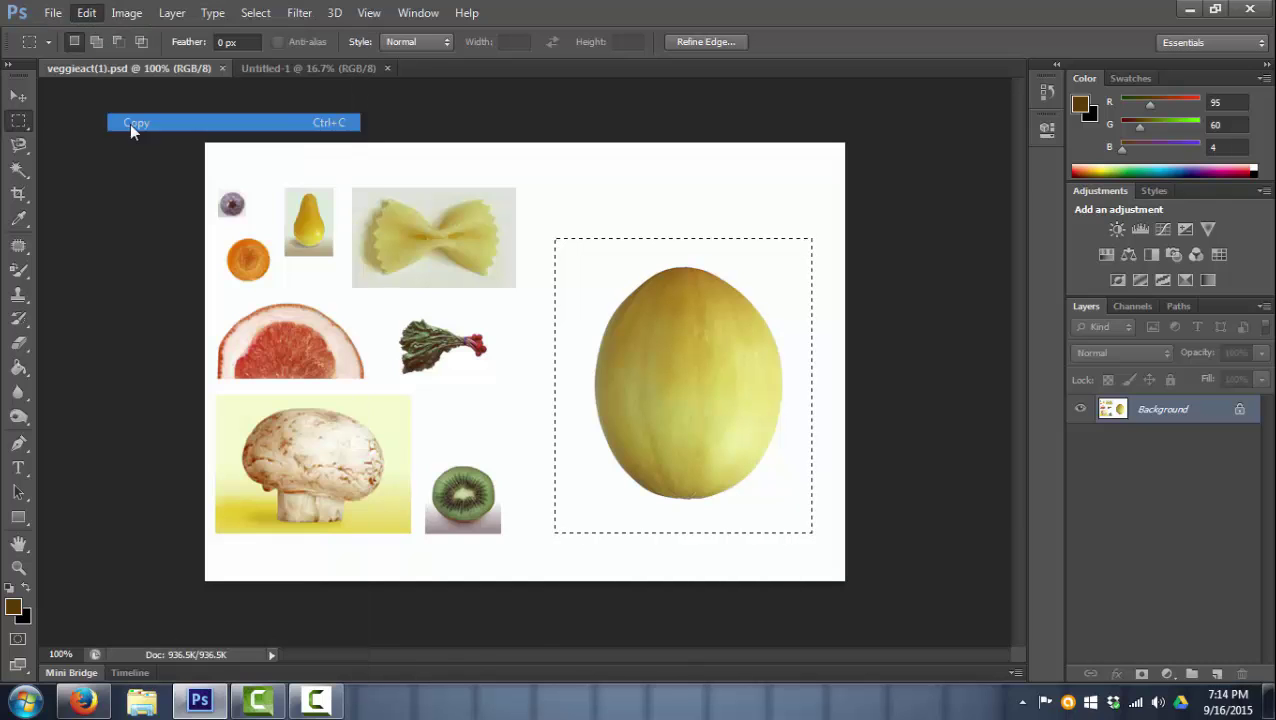
click(313, 68)
click(86, 13)
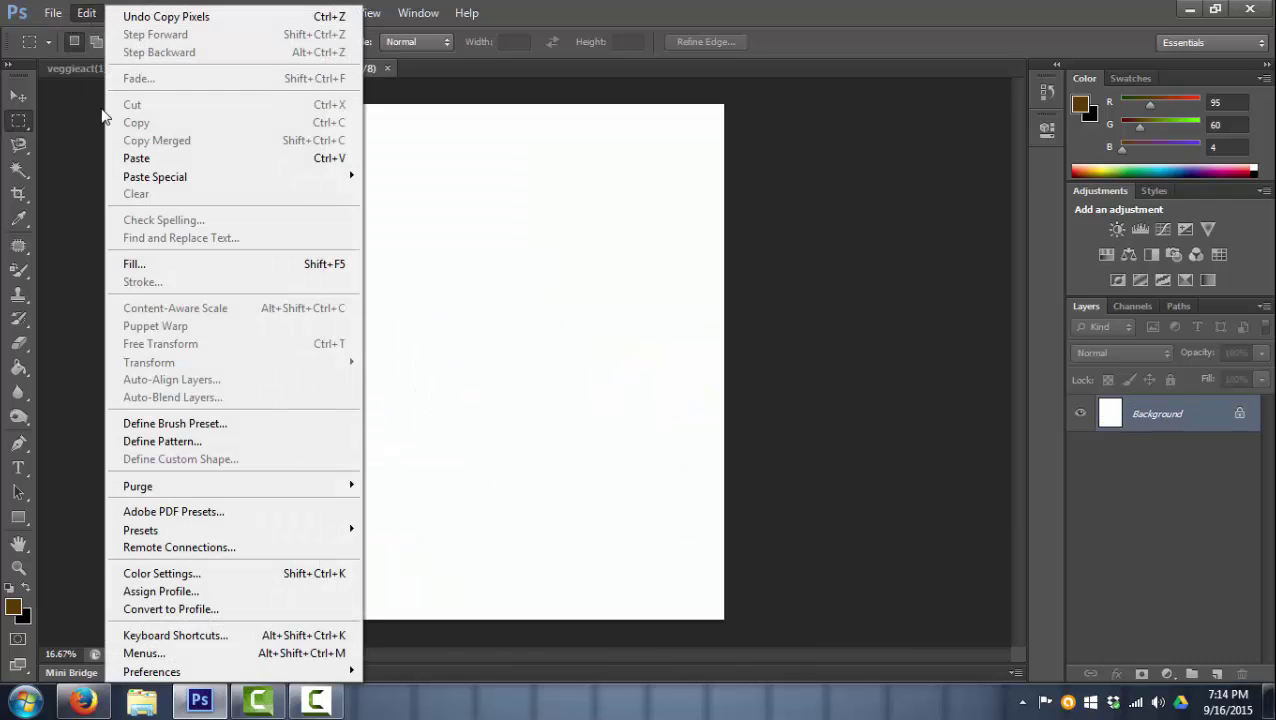
click(137, 158)
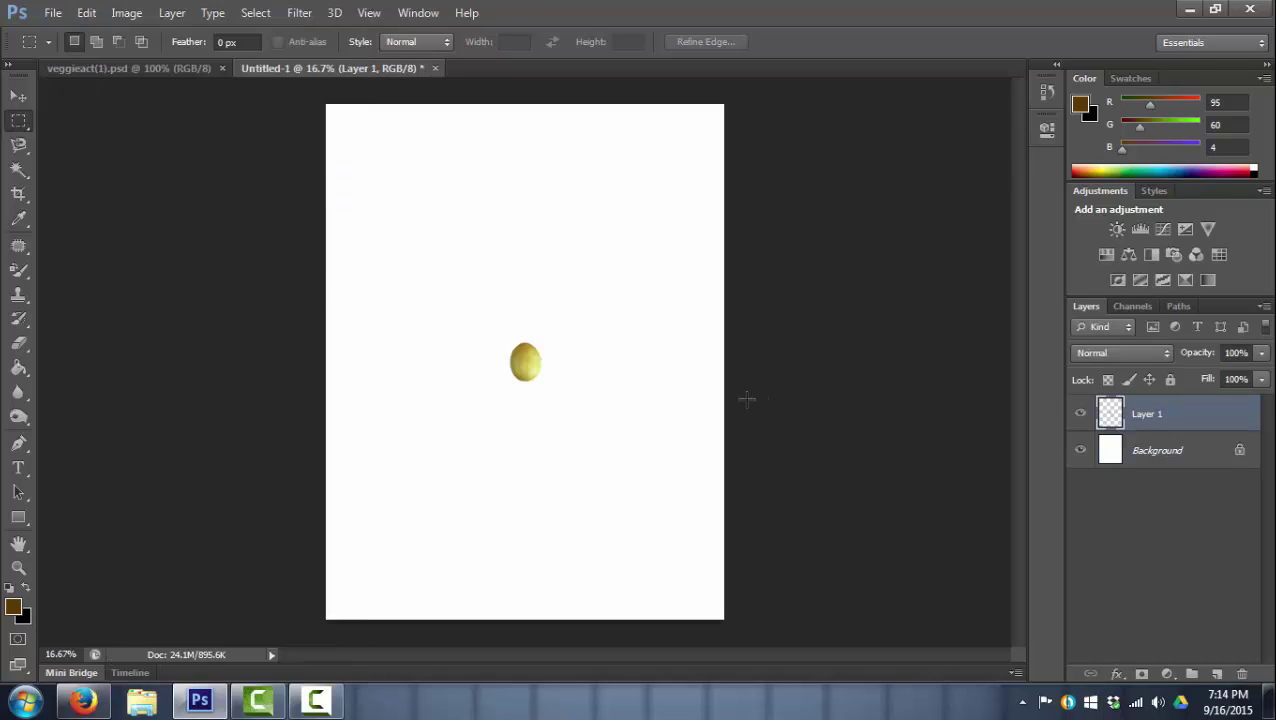
- Enlarge the pasted melon with Free Transform to fill the page and hide the Background layer
click(19, 95)
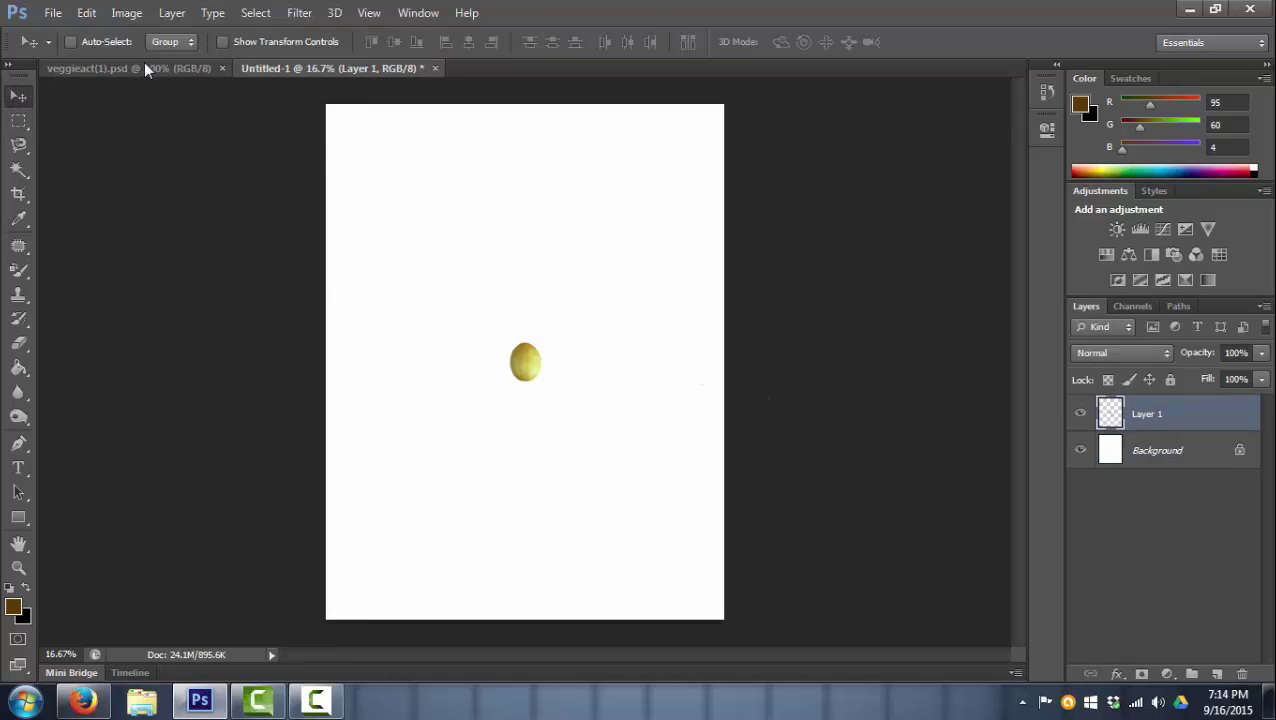
click(222, 41)
drag(500, 338, 359, 190)
drag(543, 389, 675, 536)
key(Return)
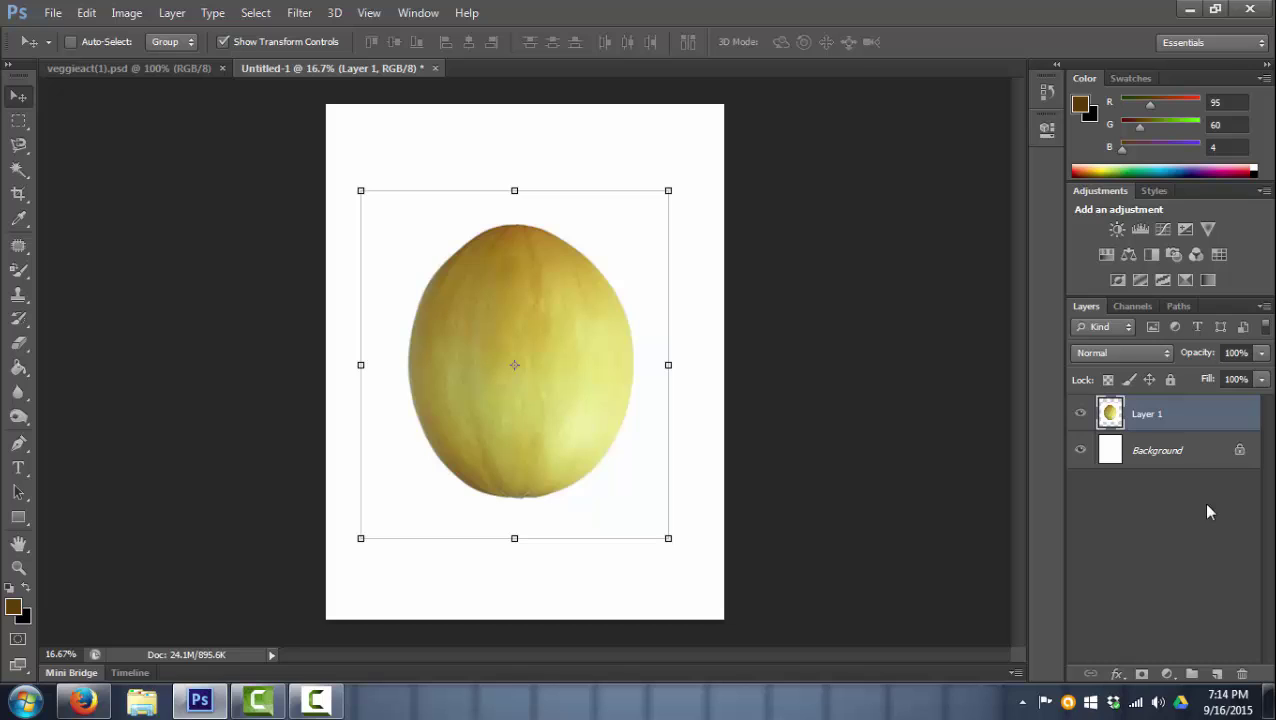
click(1080, 450)
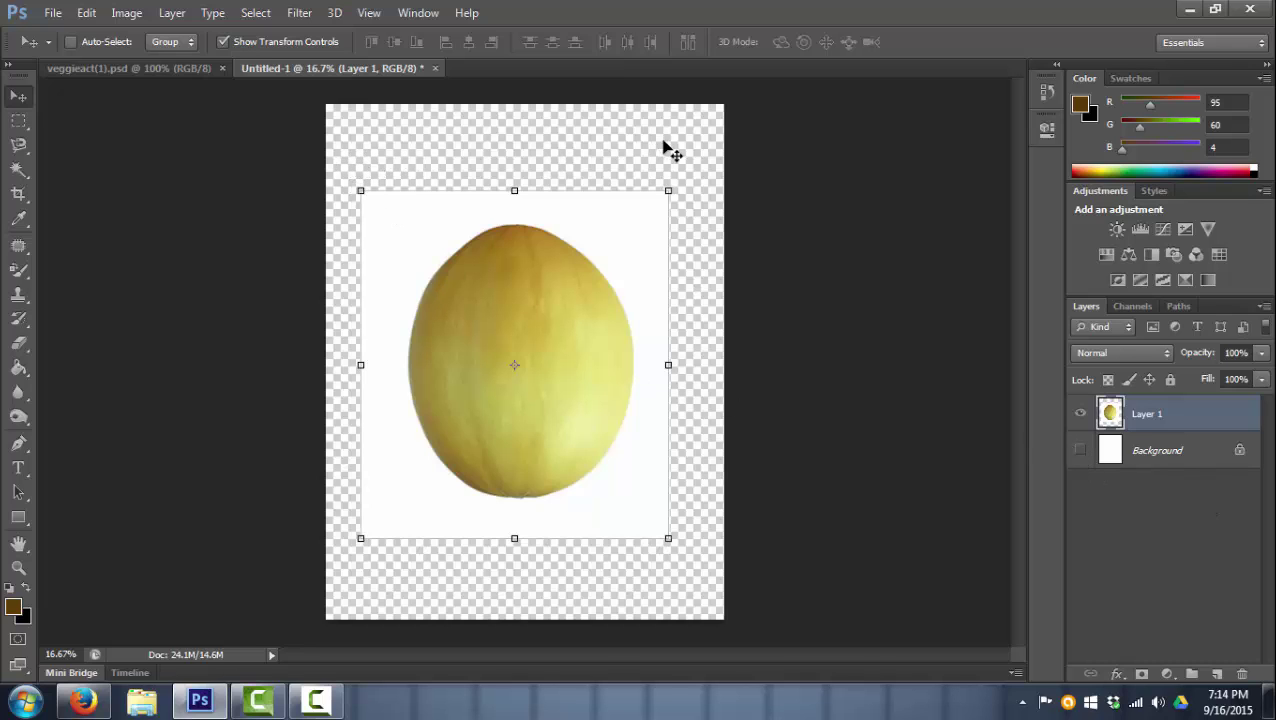
click(223, 41)
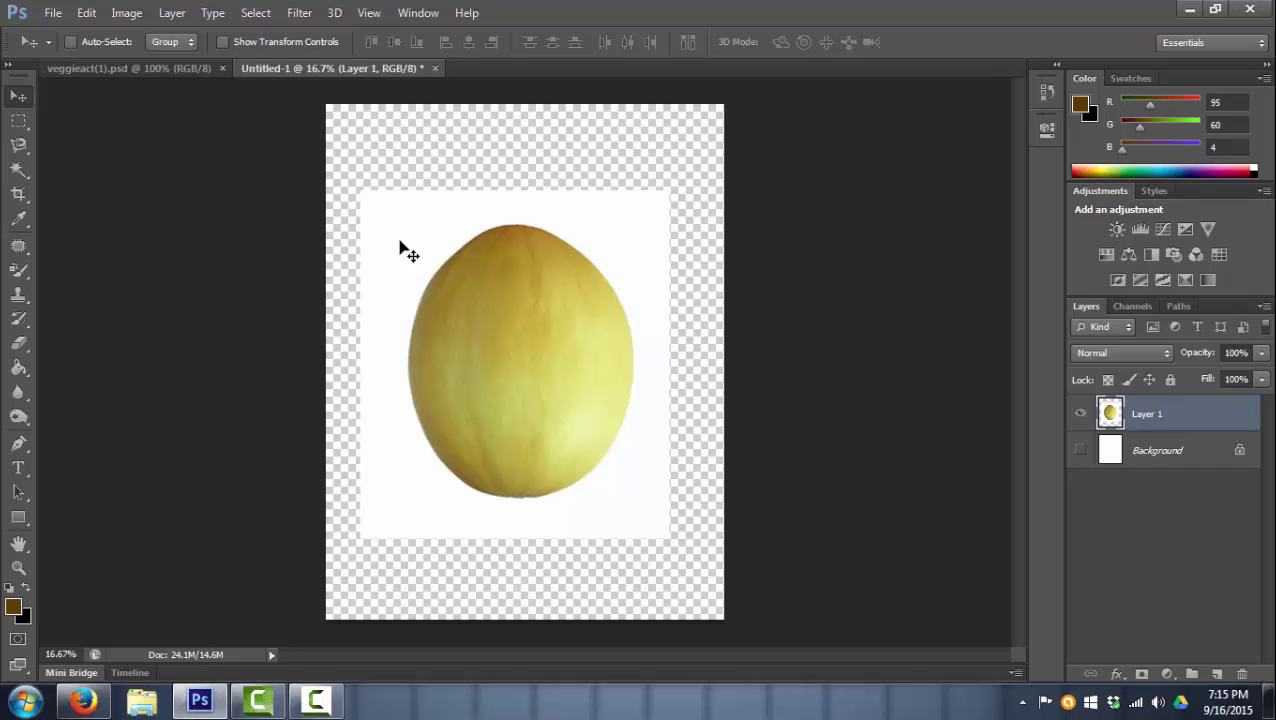
- Undo the melon's enlargement and paste in Untitled-1, then return to the collage
key(ctrl+alt+z)
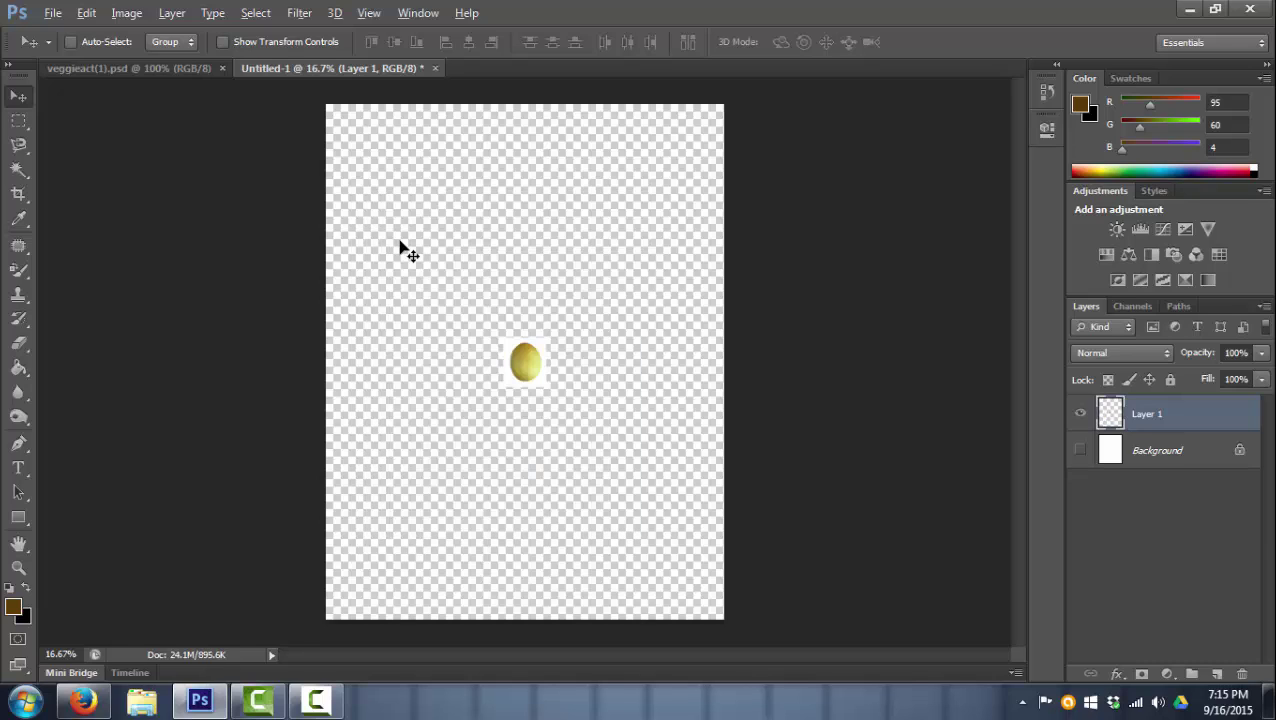
key(ctrl+alt+z)
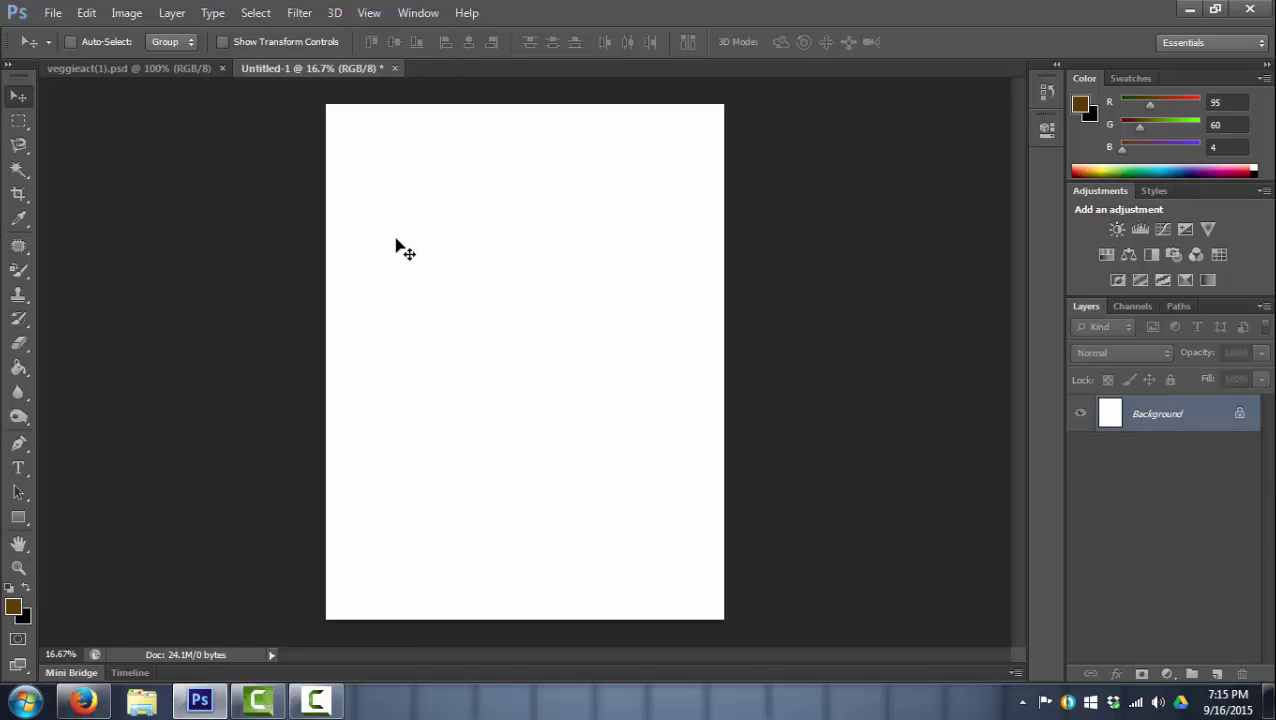
click(167, 67)
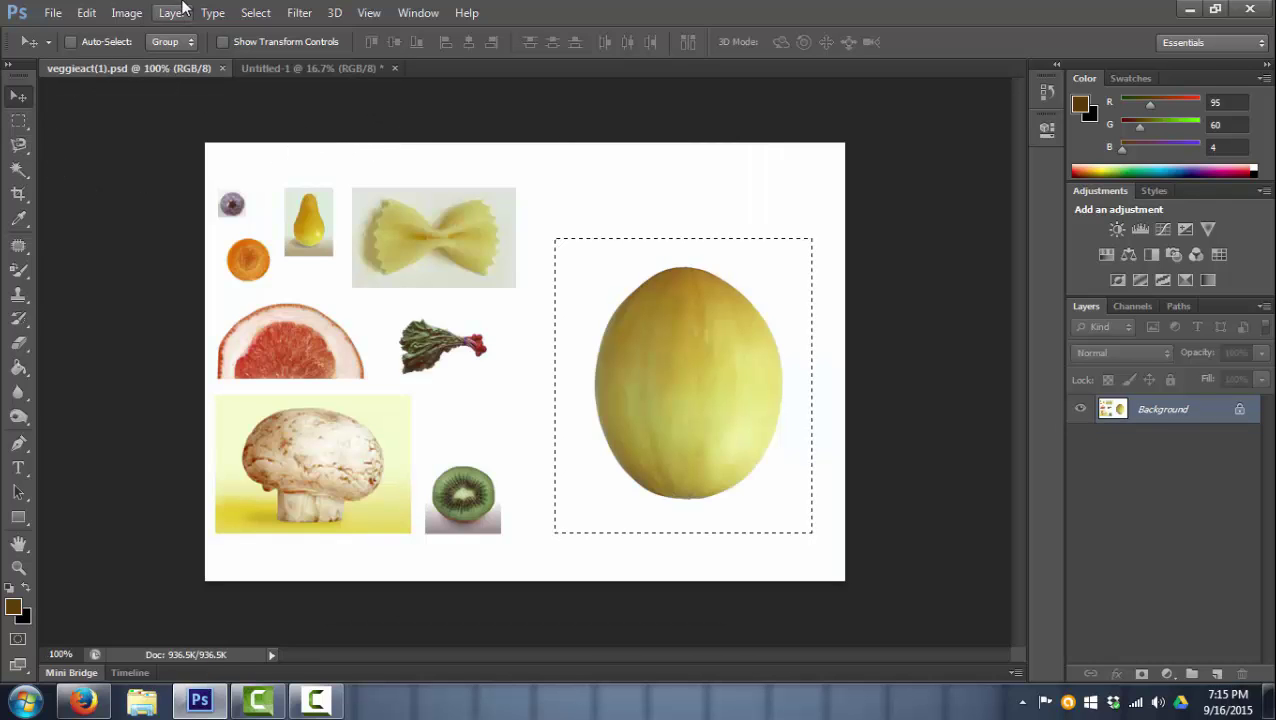
click(254, 13)
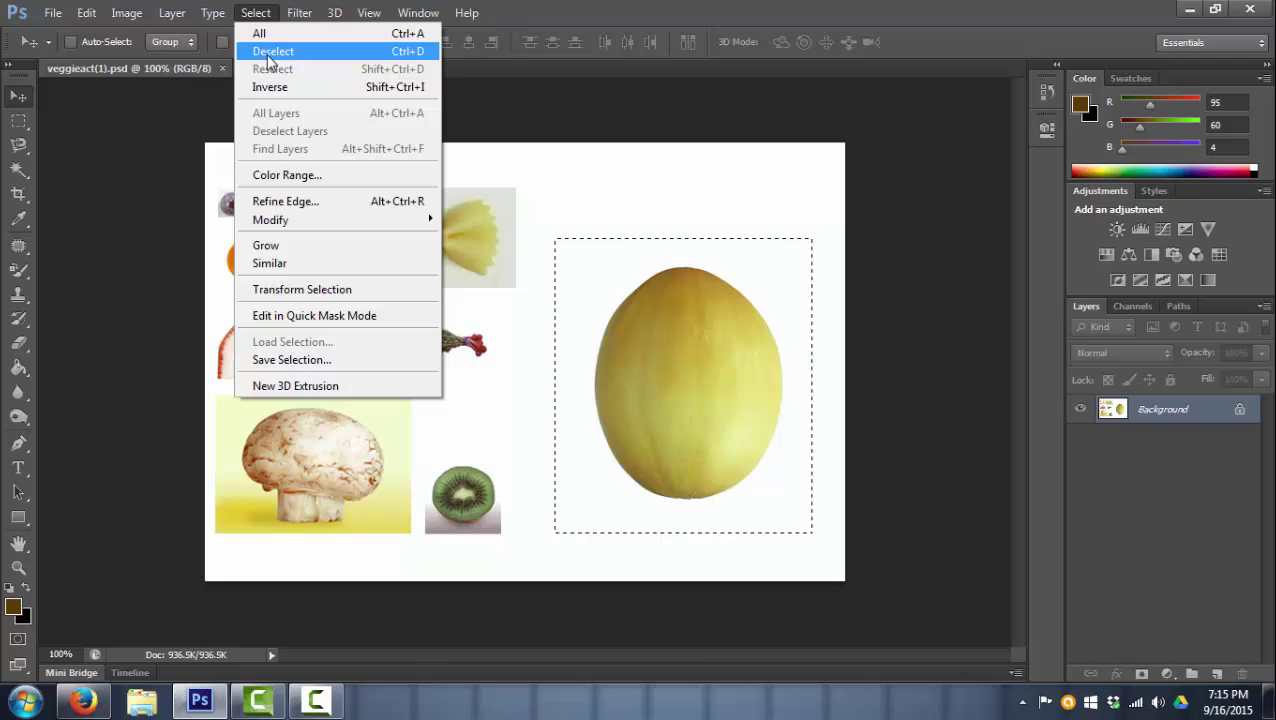
click(838, 8)
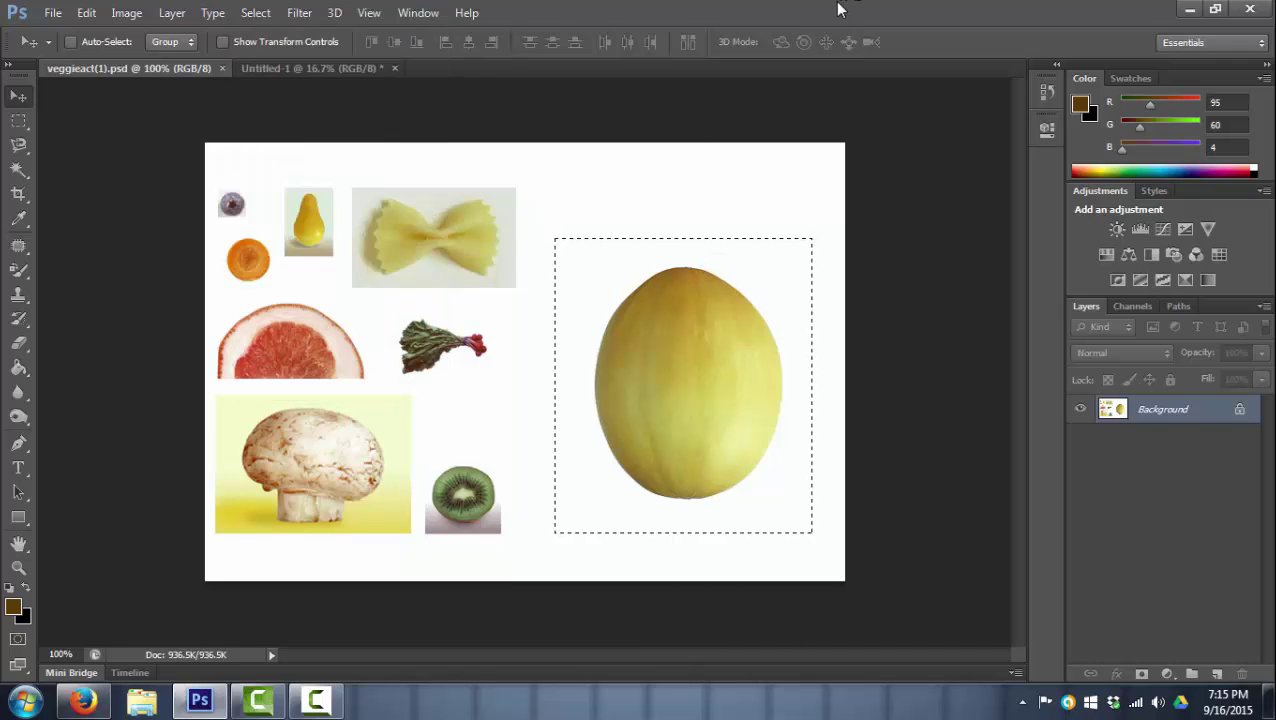
- Switch to the Brush Tool with a 75 px size
right_click(20, 276)
click(54, 264)
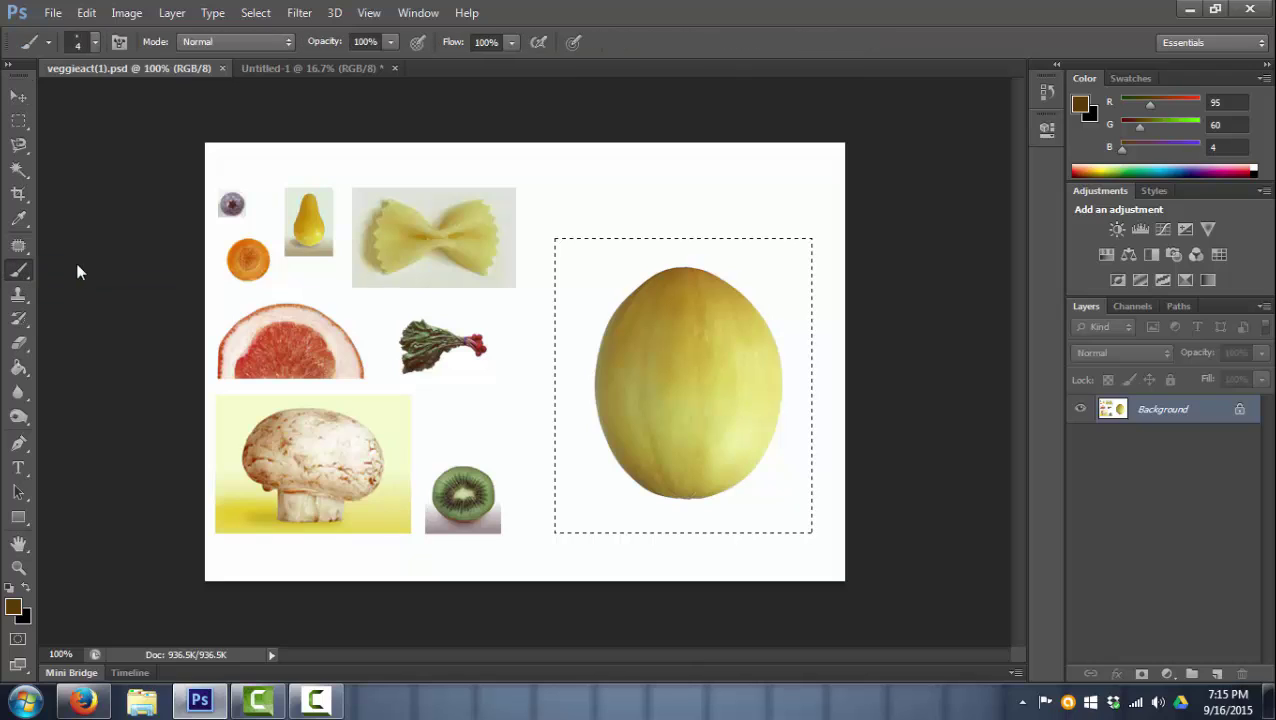
click(95, 44)
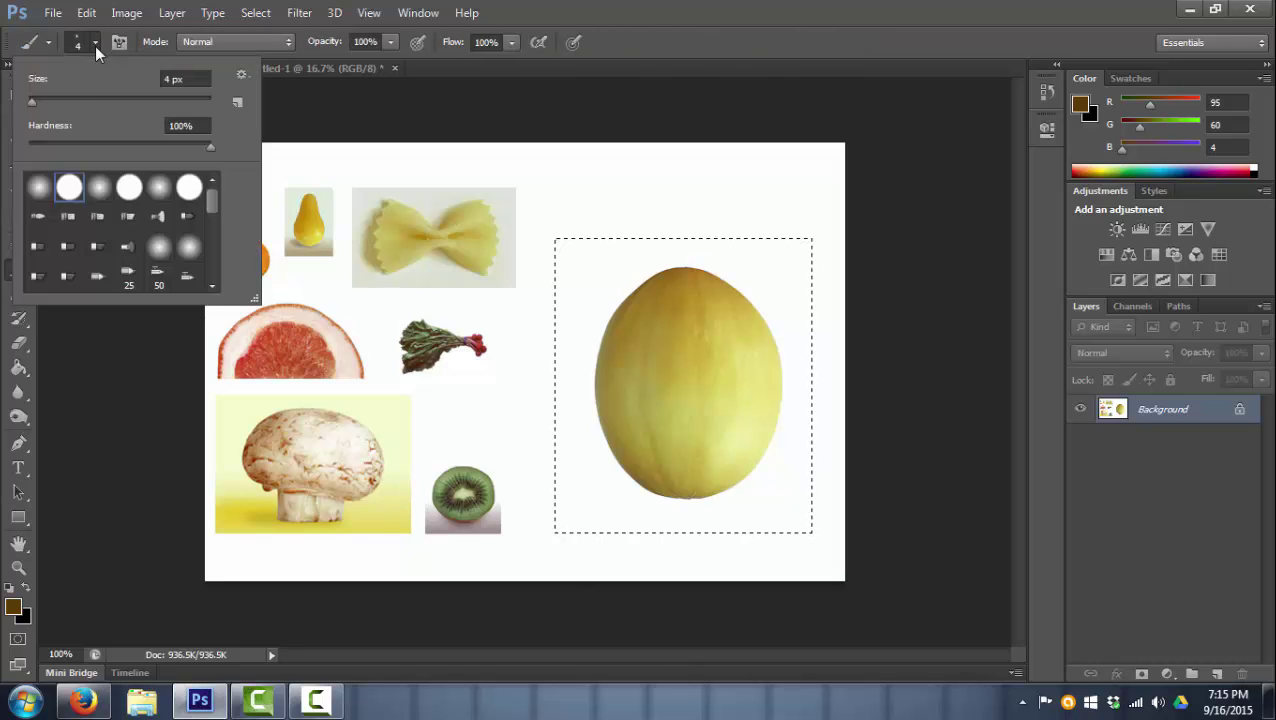
drag(65, 101, 96, 97)
key(Return)
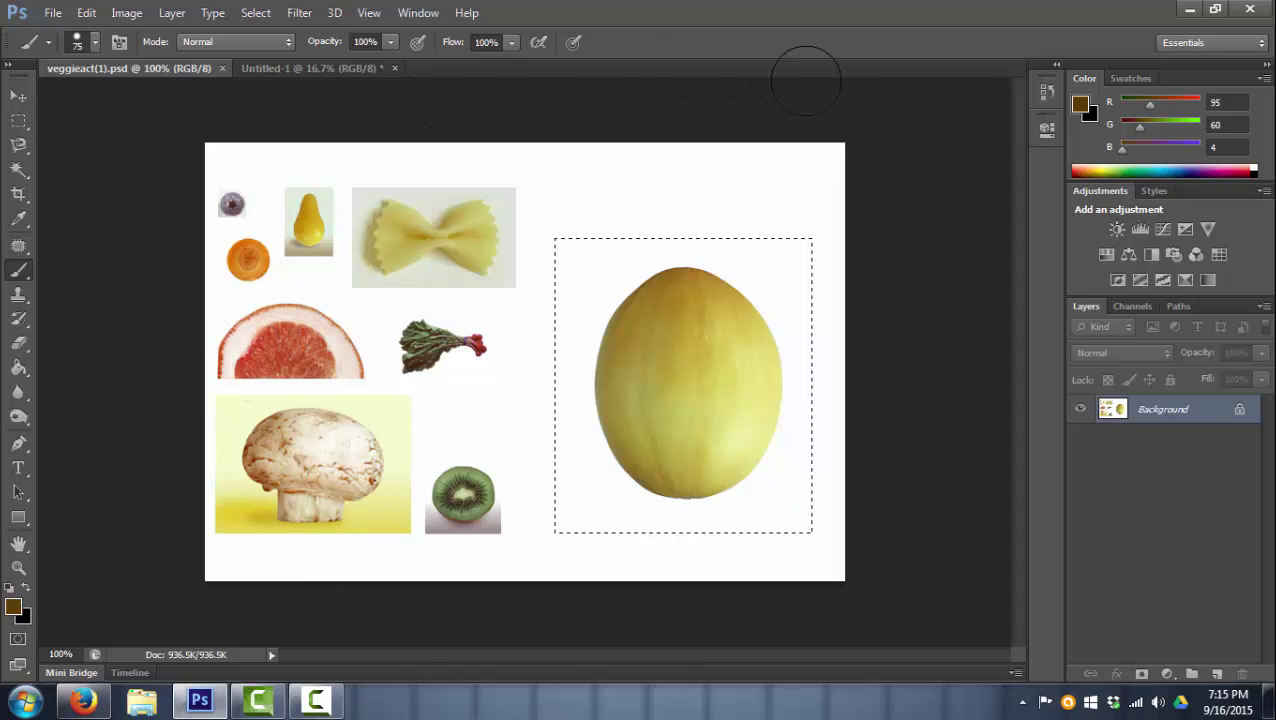
- Paint brown strokes across the melon, remove them with Step Backward, and deselect
drag(463, 201, 840, 208)
drag(452, 345, 920, 504)
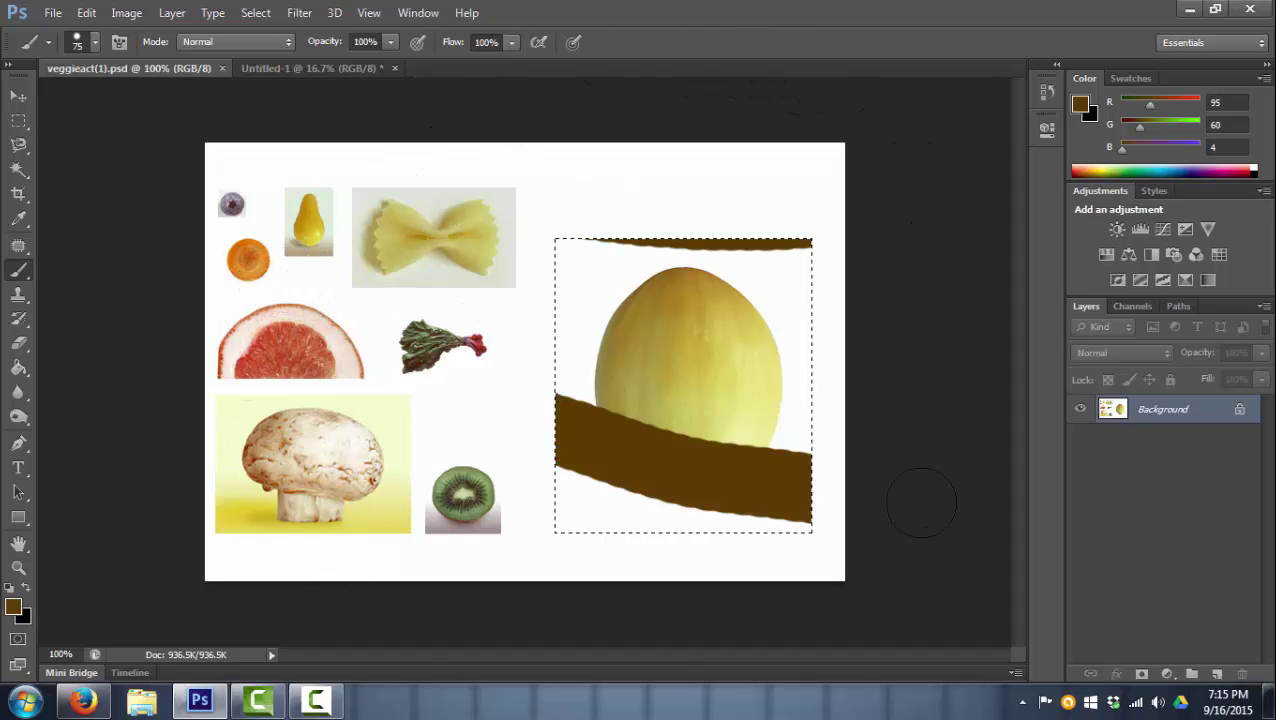
drag(727, 270, 339, 285)
drag(662, 250, 678, 592)
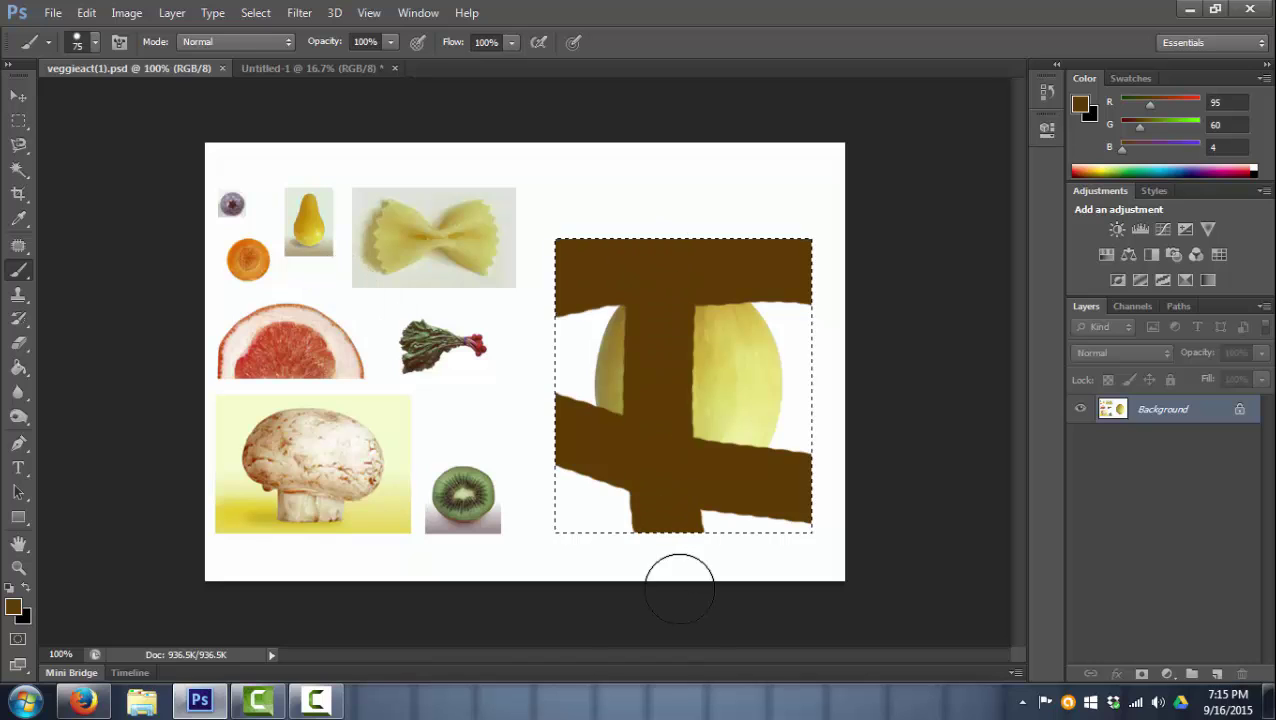
click(86, 12)
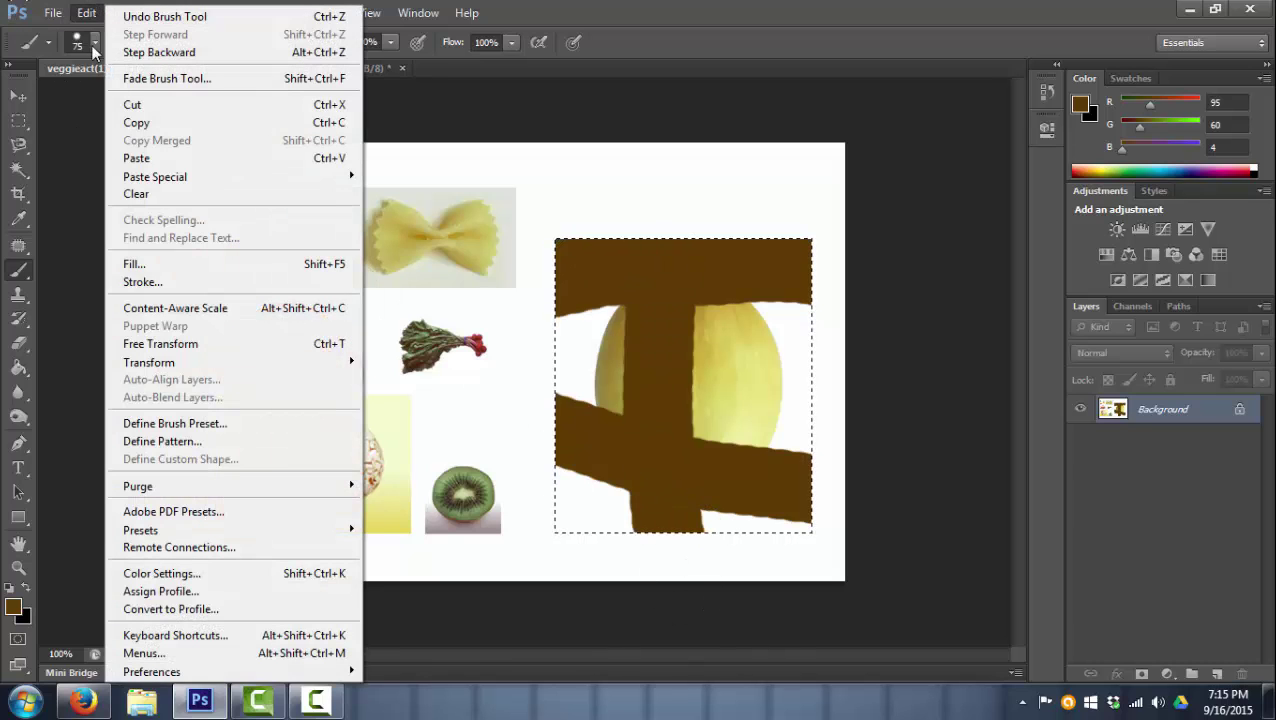
click(122, 54)
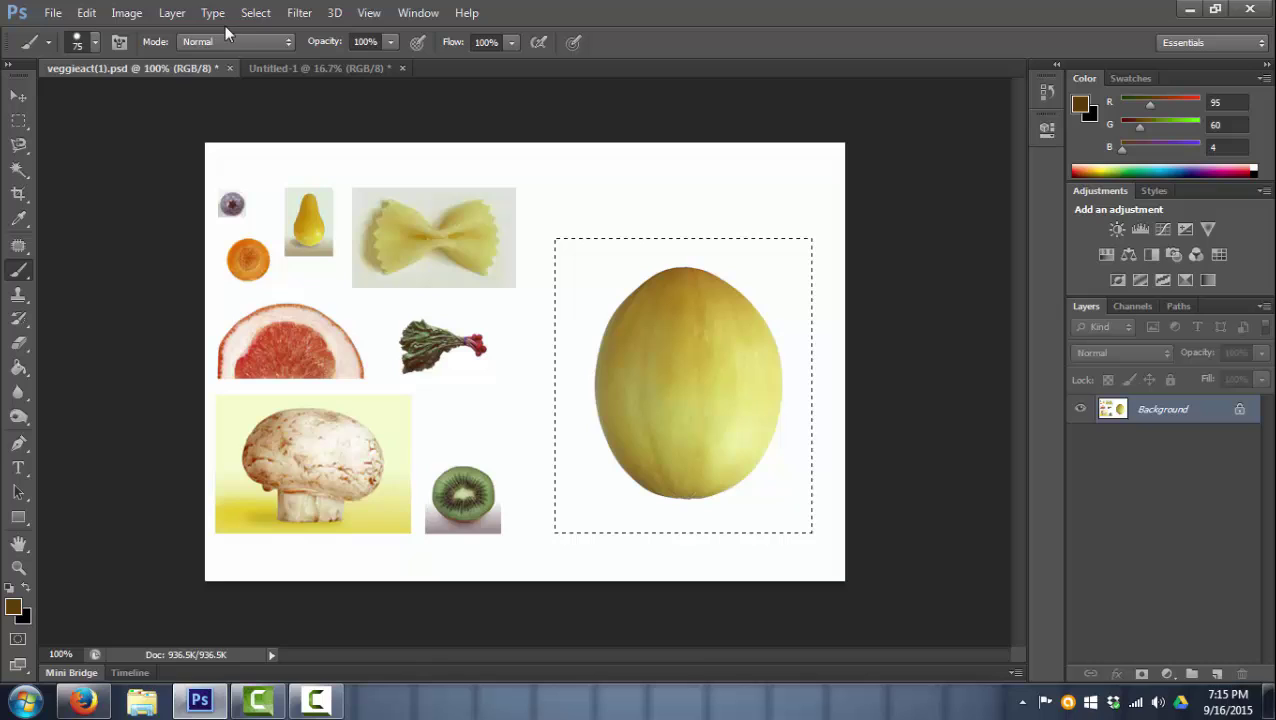
click(252, 14)
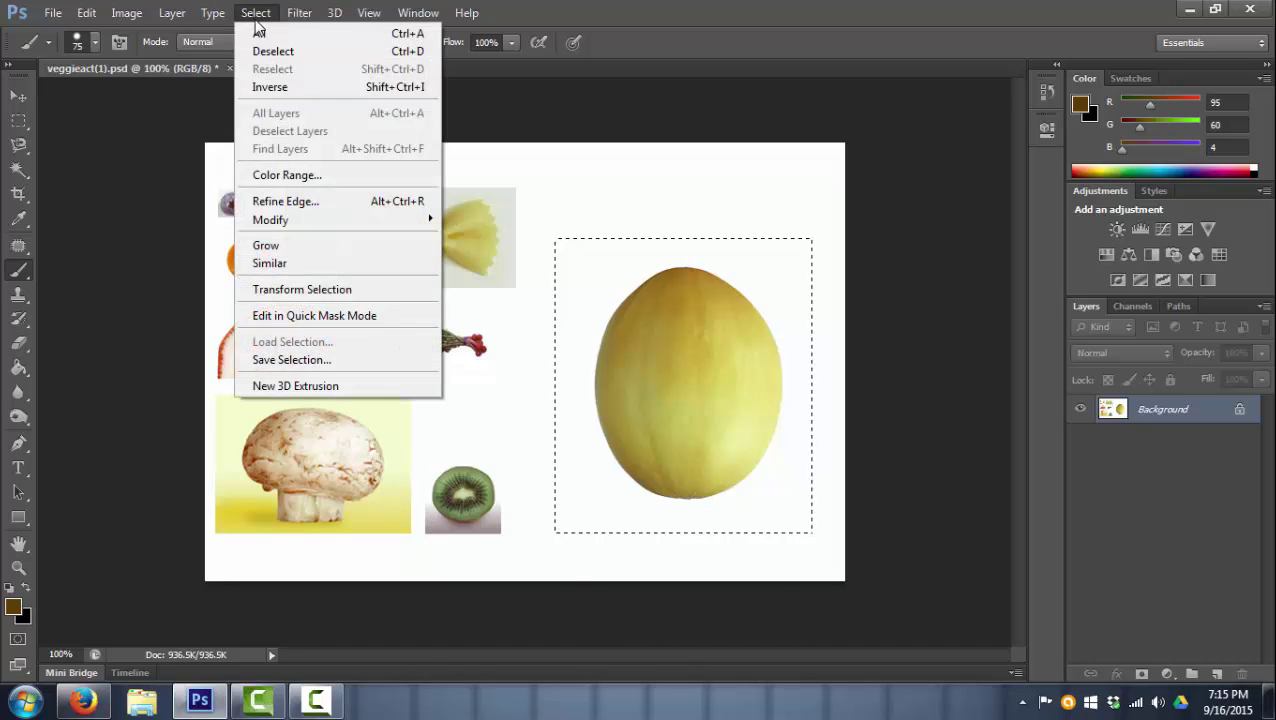
click(264, 52)
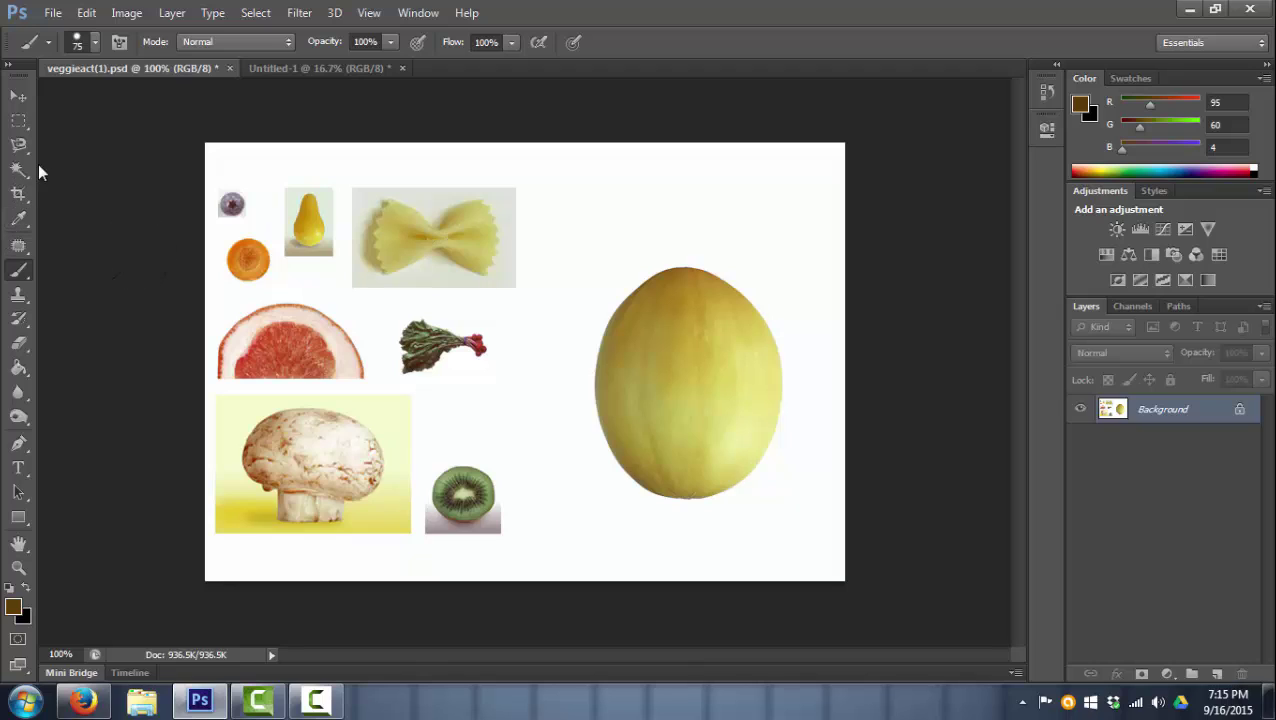
drag(19, 148, 69, 143)
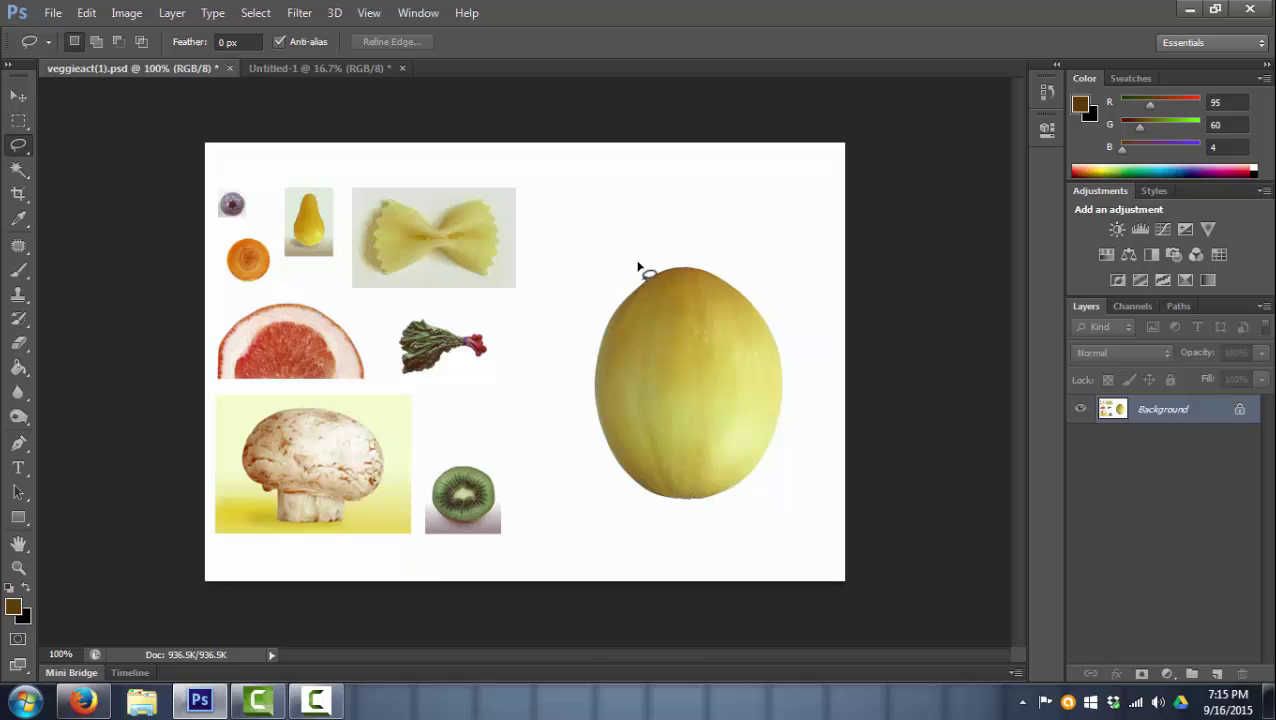
mouse_move(660, 258)
mouse_down()
mouse_move(572, 385)
mouse_move(590, 479)
mouse_move(669, 533)
mouse_move(779, 487)
mouse_move(801, 367)
mouse_move(742, 267)
mouse_move(671, 254)
mouse_move(650, 270)
mouse_up()
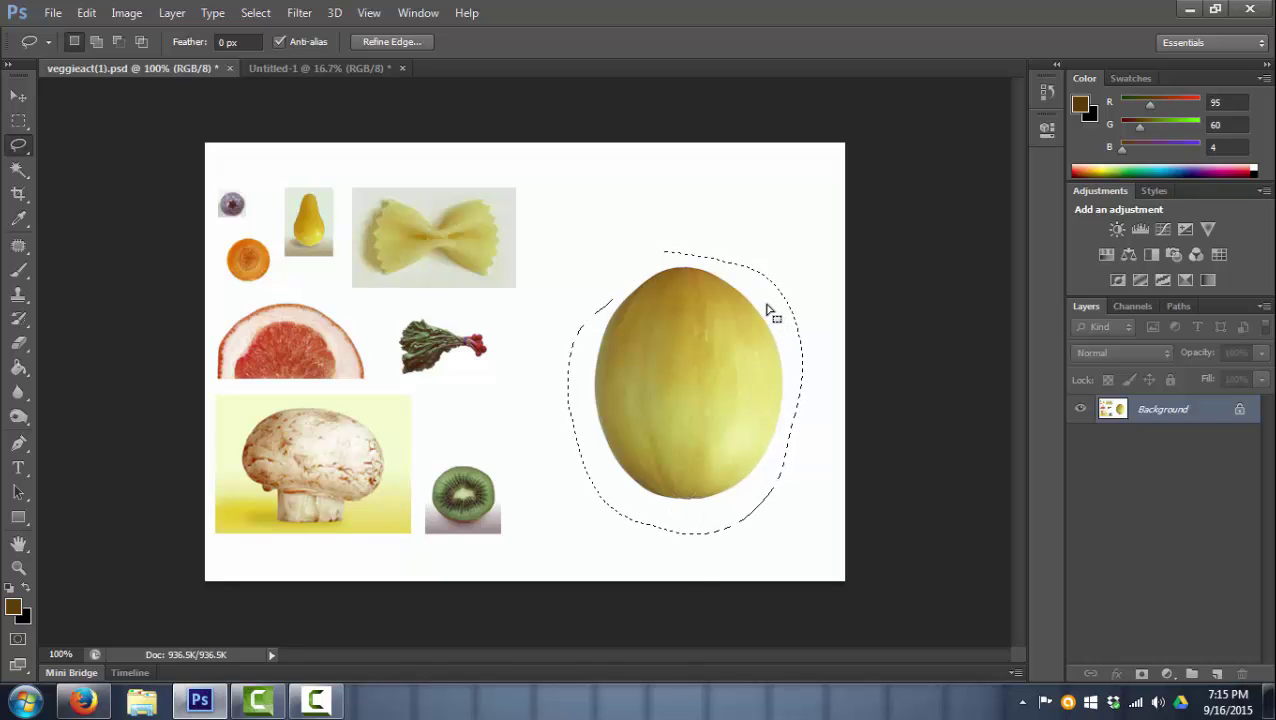
click(255, 12)
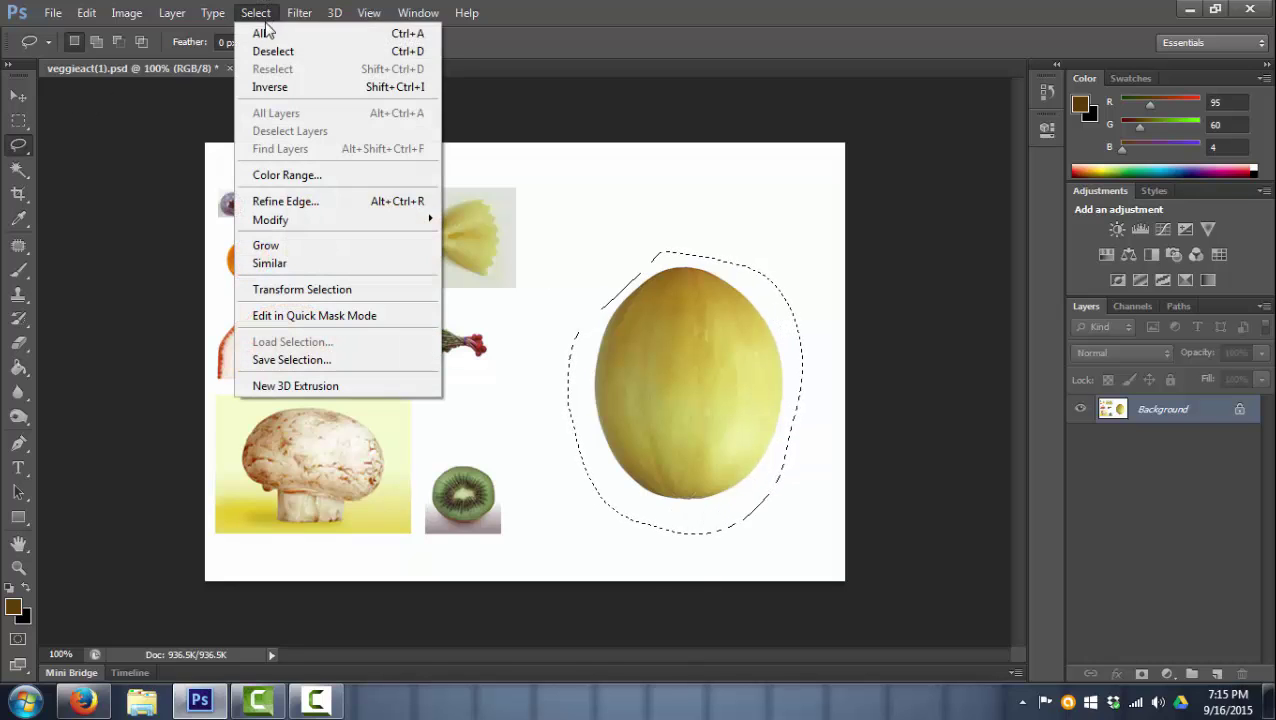
click(275, 48)
click(19, 147)
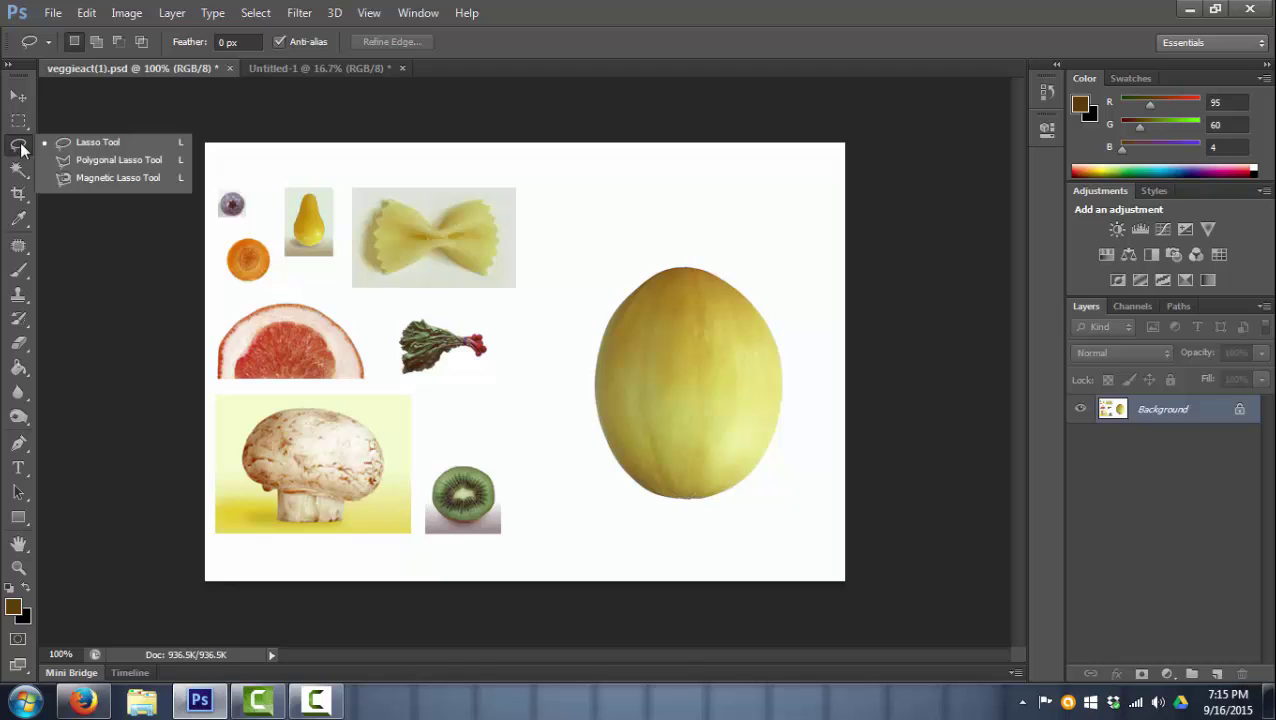
- Trace the melon with the Magnetic Lasso, deleting stray points near the kiwi and mushroom, then close it
click(81, 177)
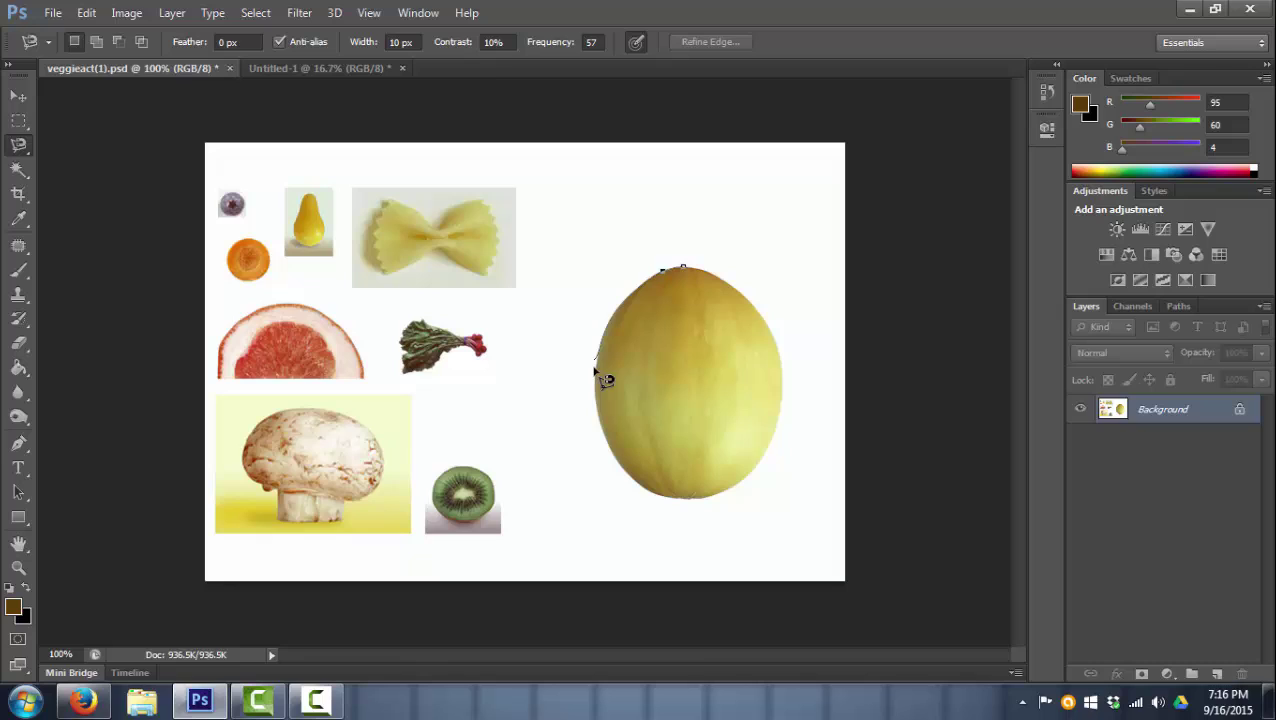
mouse_move(594, 370)
mouse_down()
mouse_move(623, 473)
mouse_move(366, 379)
mouse_move(501, 205)
mouse_move(303, 325)
mouse_move(475, 437)
mouse_move(295, 511)
mouse_move(346, 149)
mouse_move(306, 150)
mouse_move(345, 390)
mouse_move(238, 377)
mouse_move(259, 224)
mouse_move(284, 242)
mouse_move(257, 335)
mouse_move(269, 450)
mouse_move(316, 533)
mouse_move(483, 504)
mouse_up()
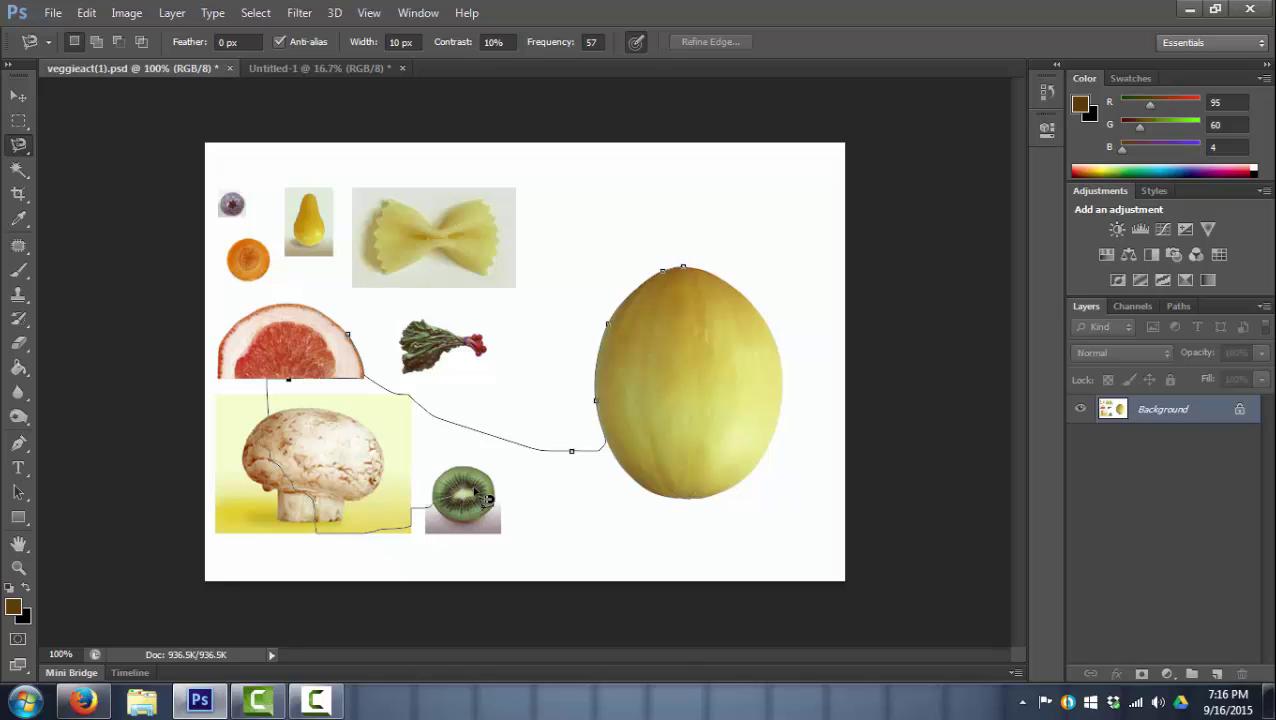
key(BackSpace)
key(BackSpace)
key(BackSpace)
key(BackSpace)
key(BackSpace)
key(BackSpace)
key(BackSpace)
key(BackSpace)
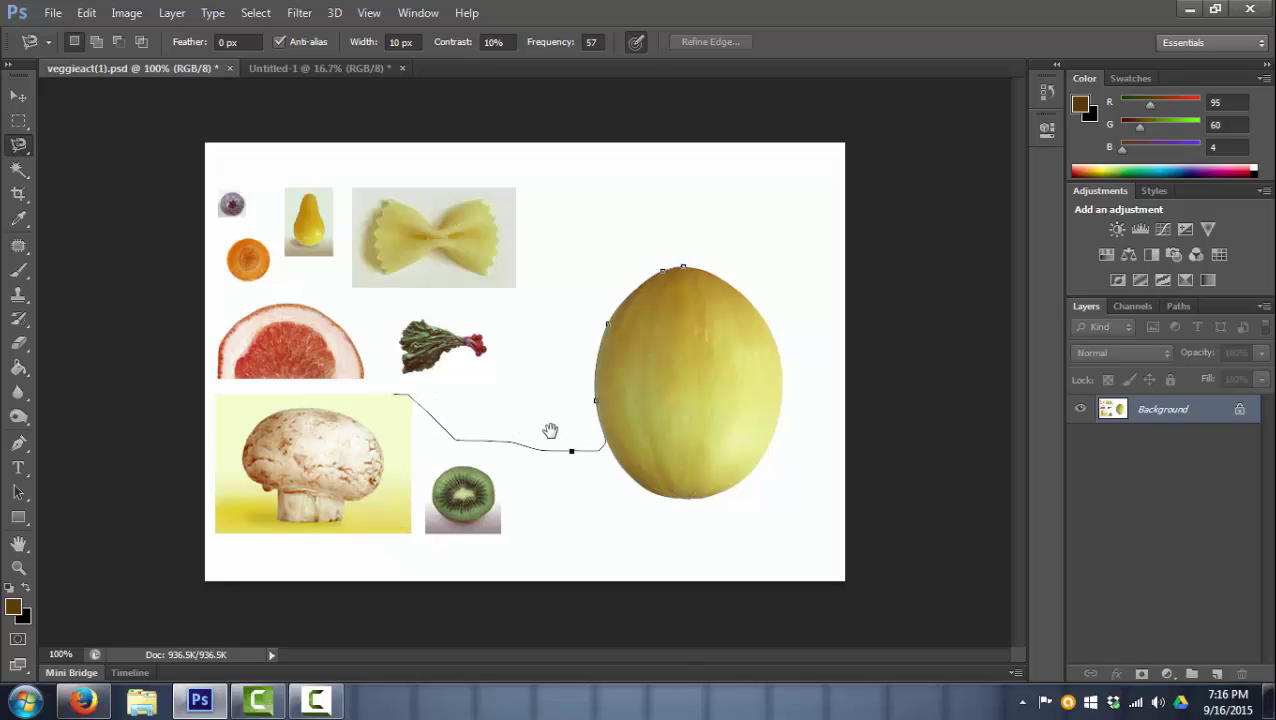
key(BackSpace)
key(BackSpace)
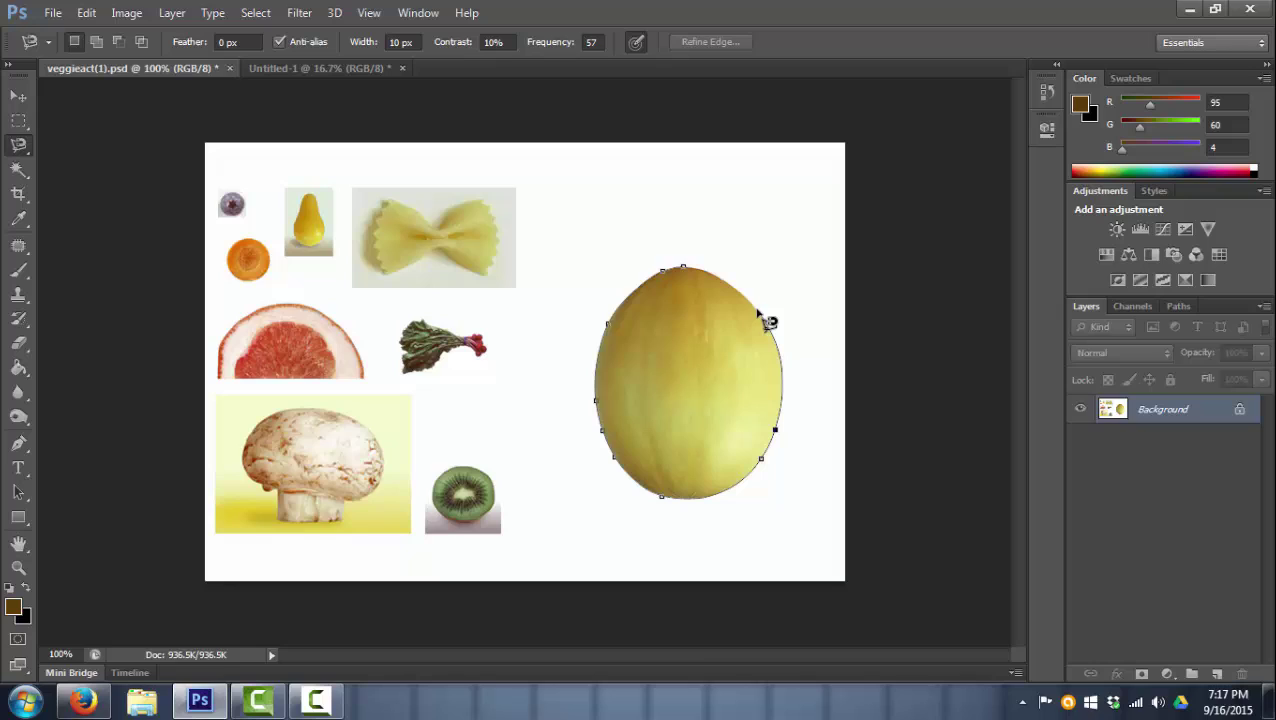
click(684, 270)
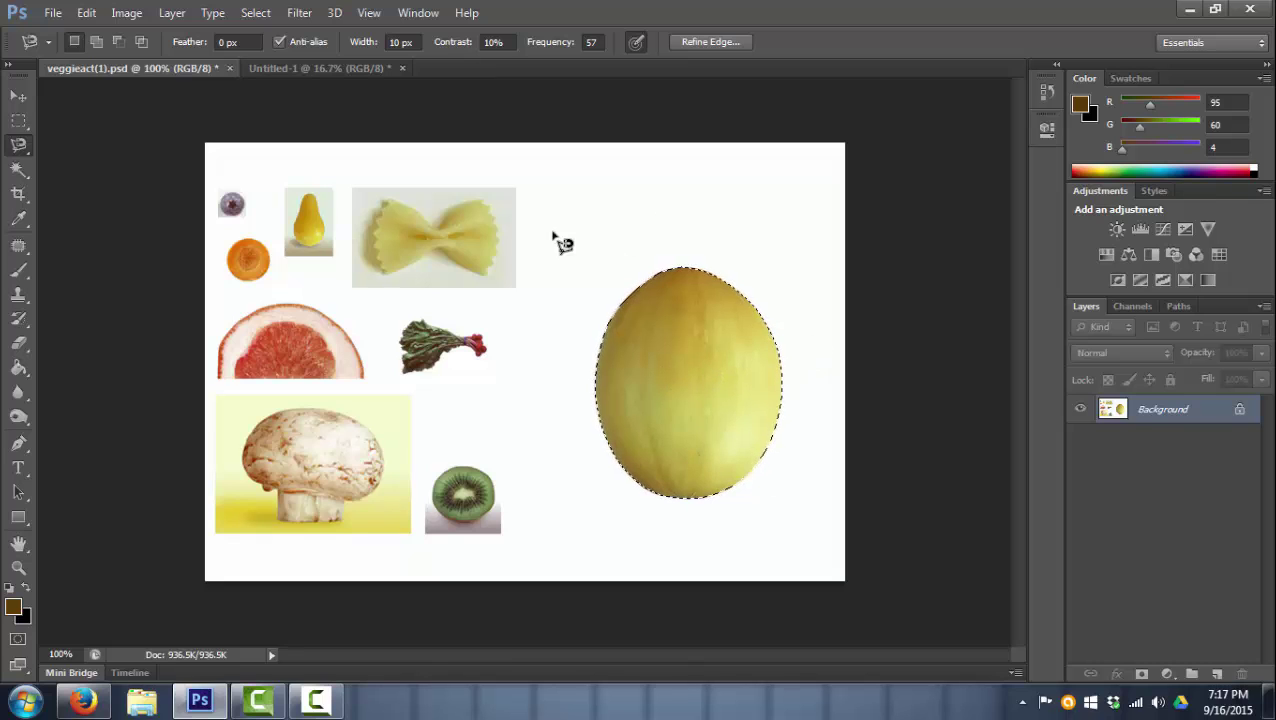
- Copy the lasso-selected melon and paste it into Untitled-1 as a new layer
click(85, 13)
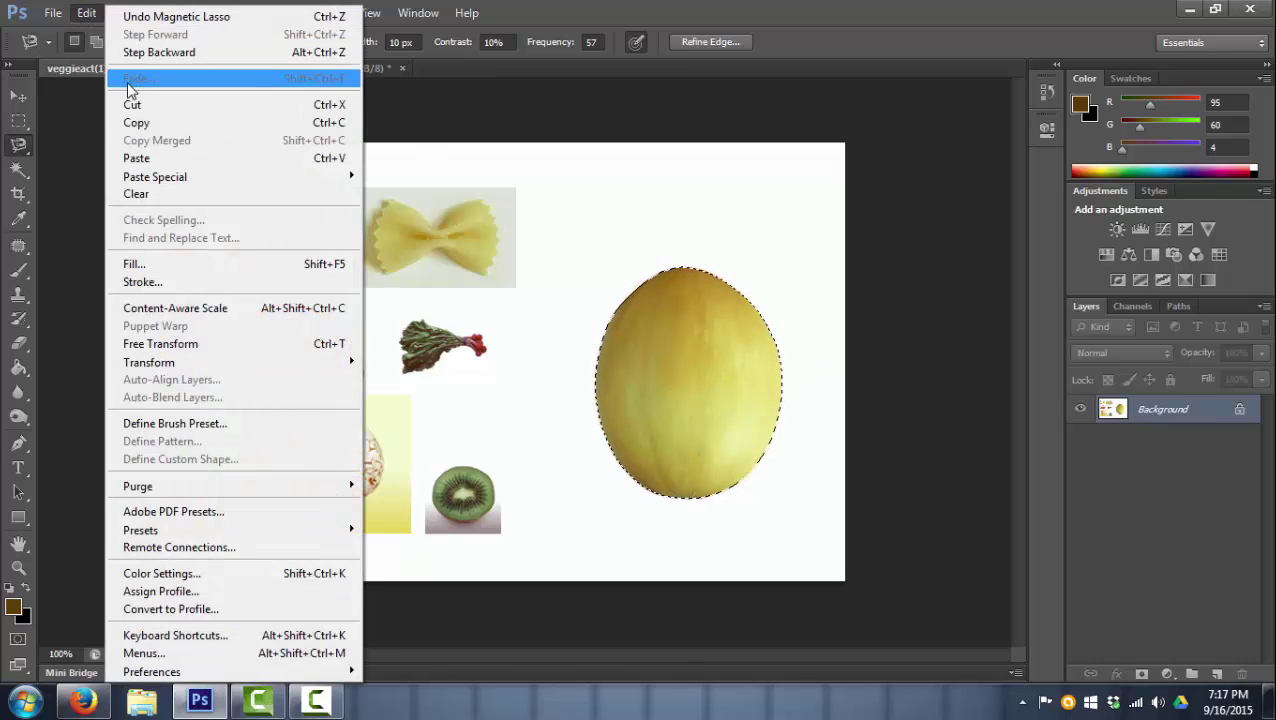
click(137, 124)
click(289, 66)
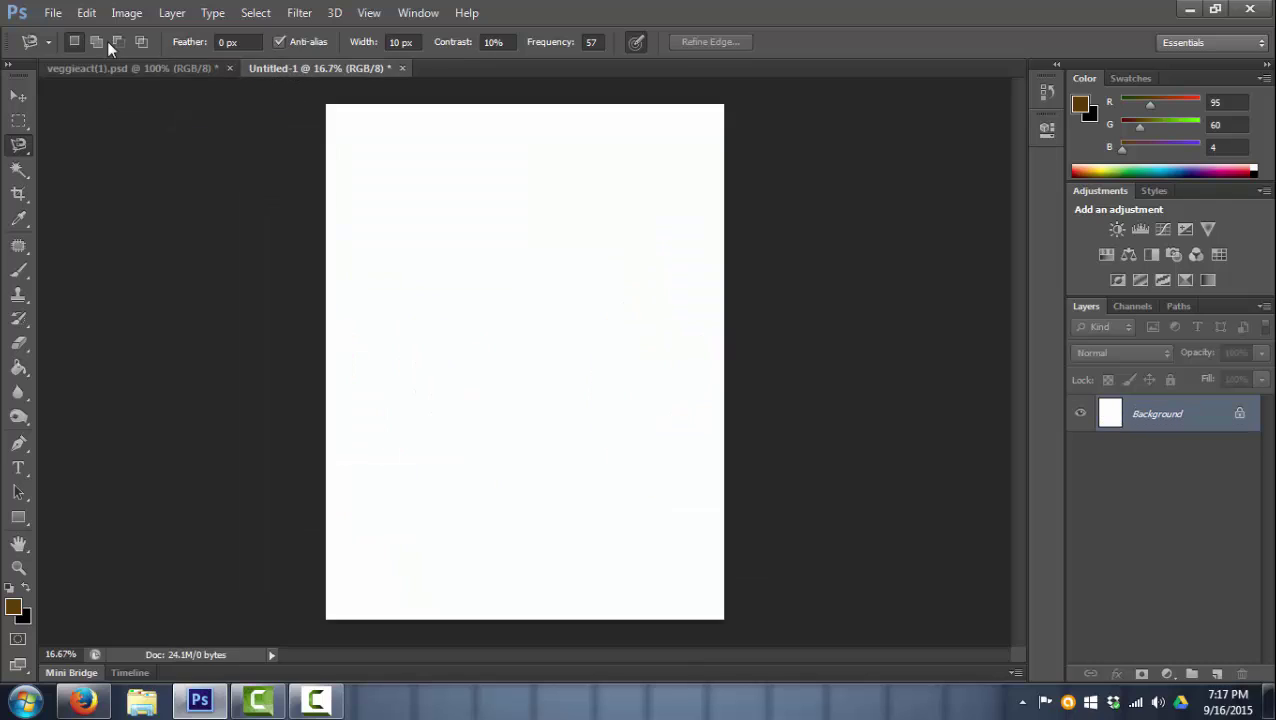
click(85, 12)
click(135, 157)
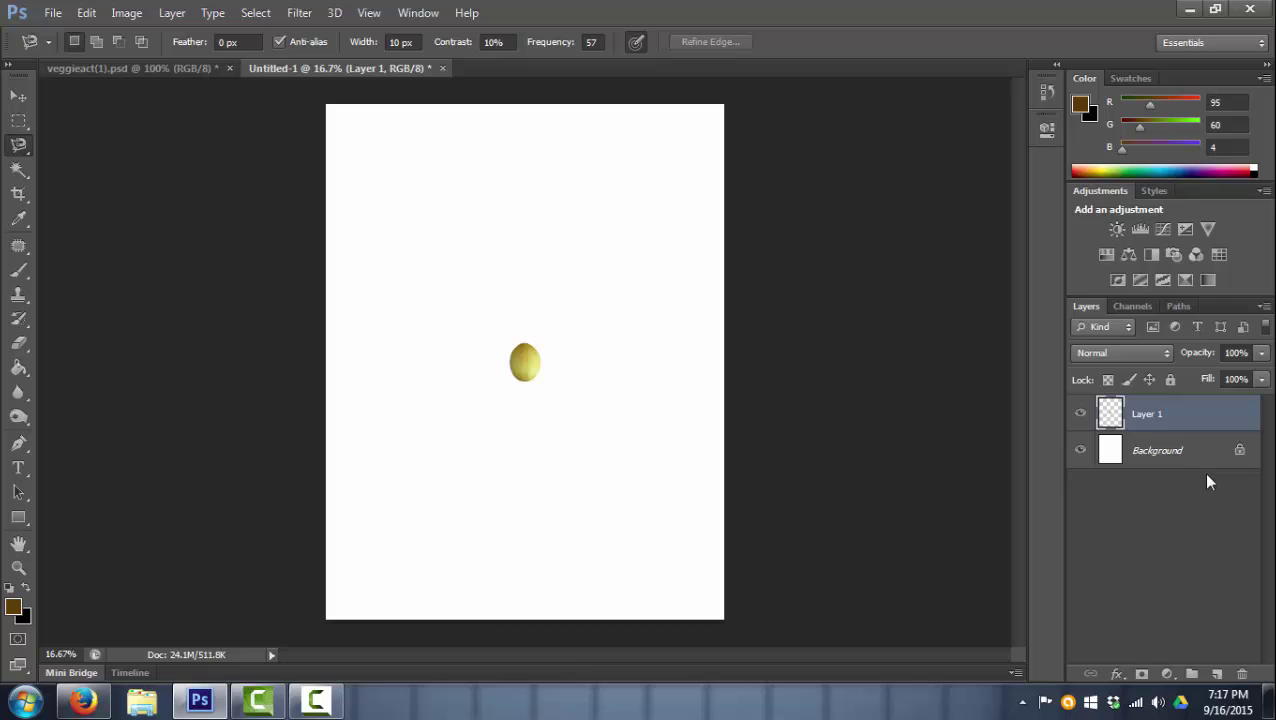
- Check the melon's transparency by toggling the Background, then rename Layer 1 to 'melon'
click(1080, 452)
click(1080, 452)
click(1080, 452)
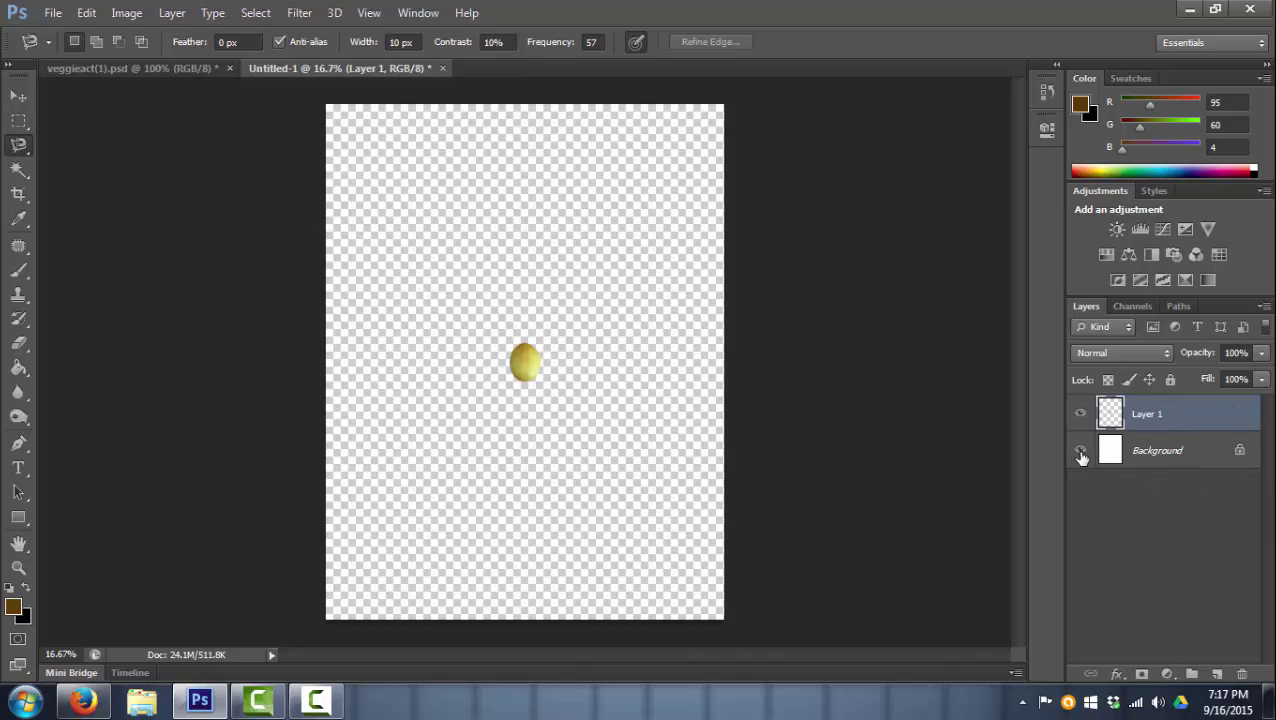
click(1080, 452)
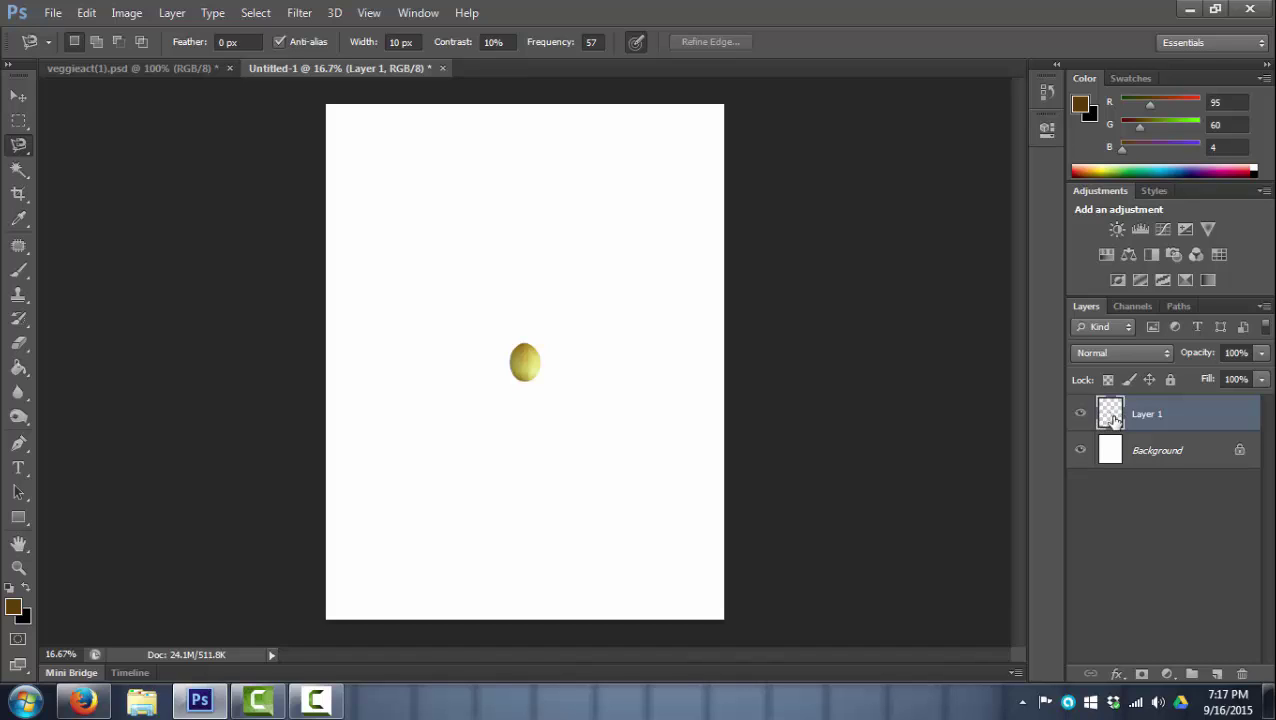
drag(1108, 418, 540, 358)
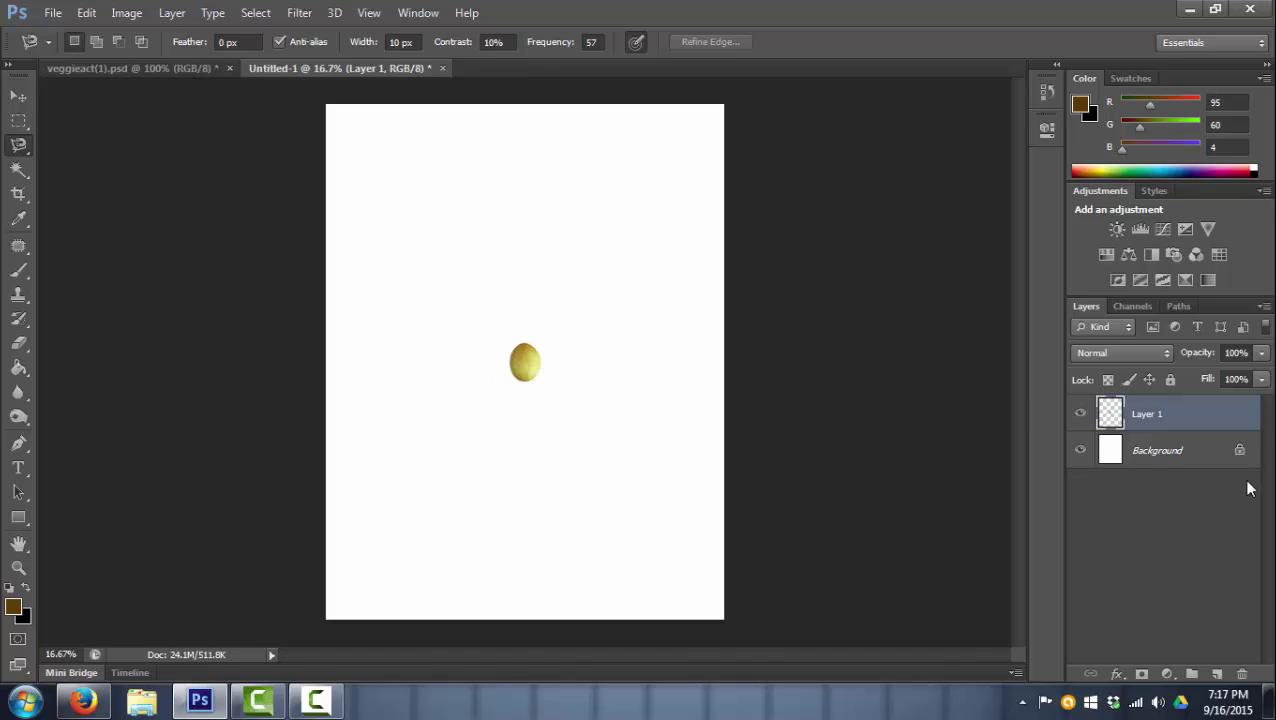
double_click(1149, 415)
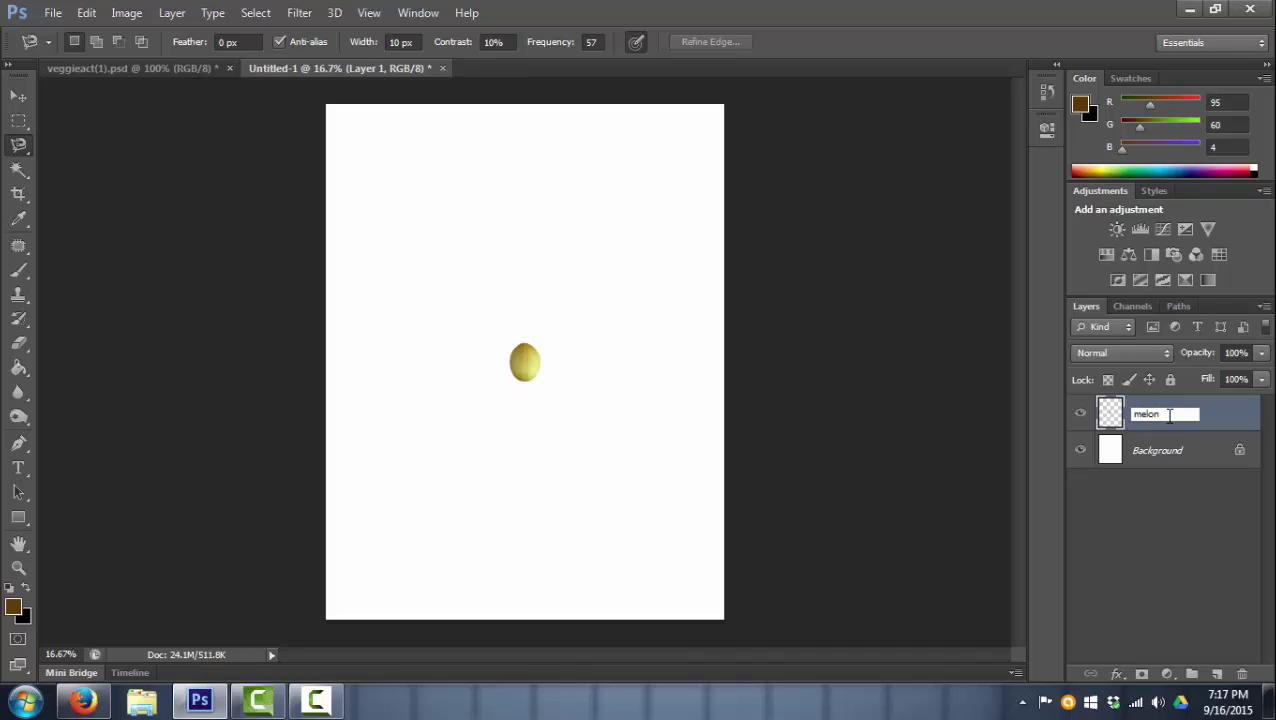
text(melon)
key(Return)
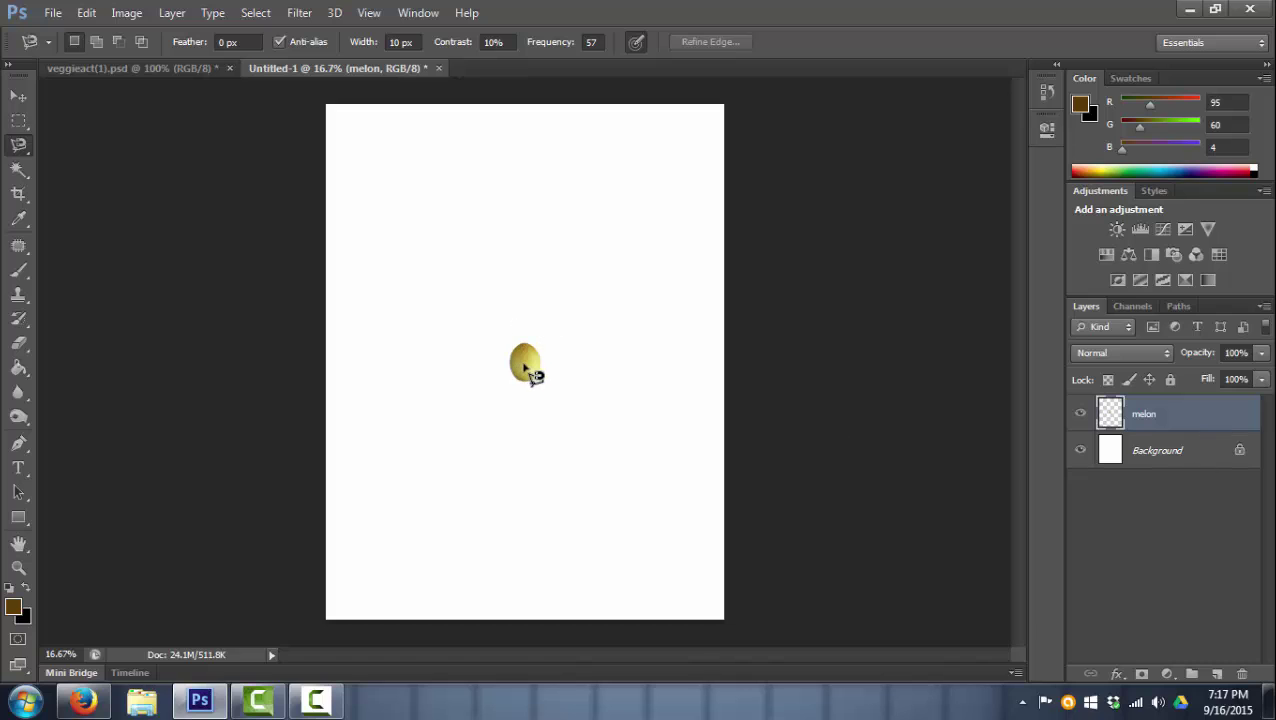
- Try enlarging the melon with Edit > Transform > Scale, then cancel the attempt
click(87, 12)
mouse_move(214, 364)
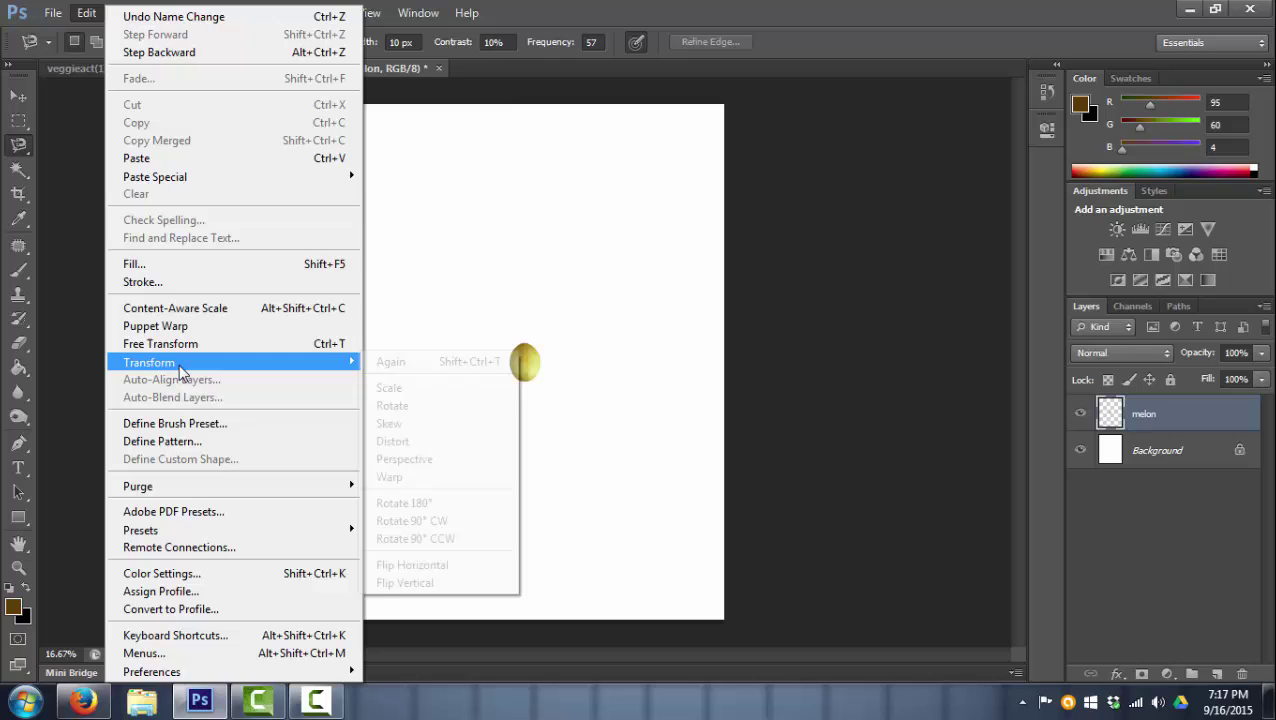
click(395, 389)
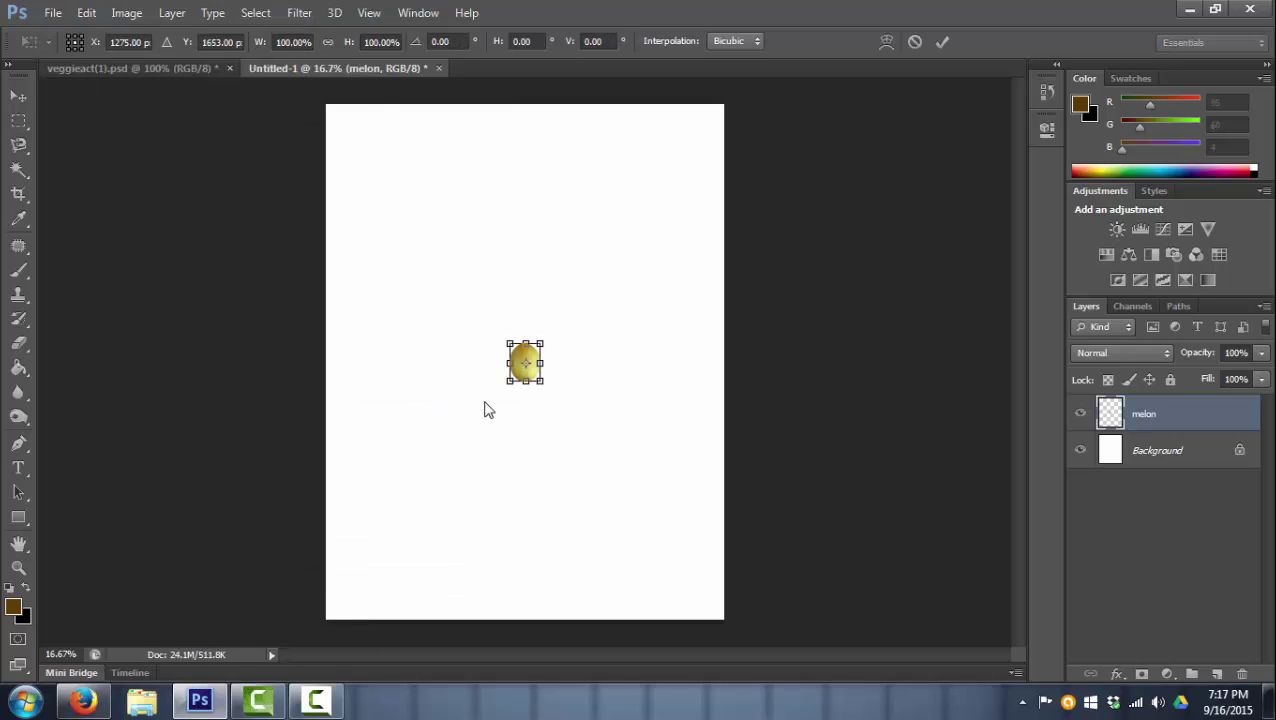
drag(508, 382, 352, 573)
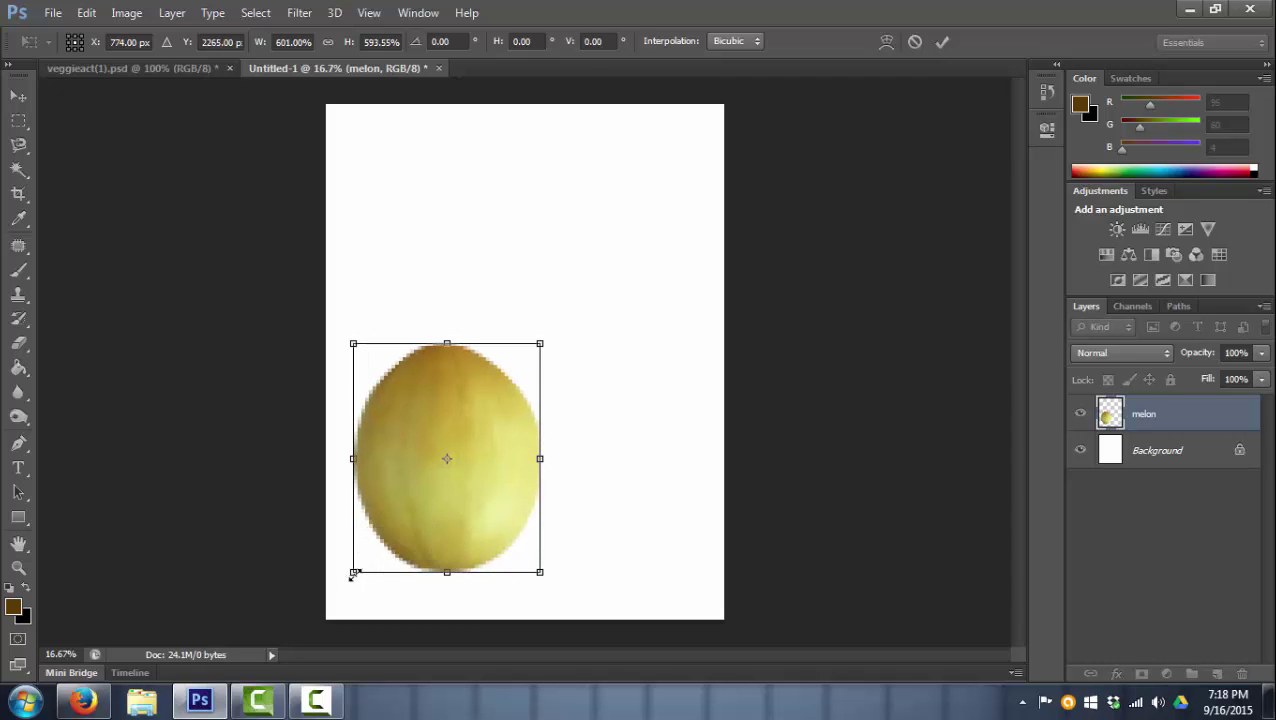
key(Escape)
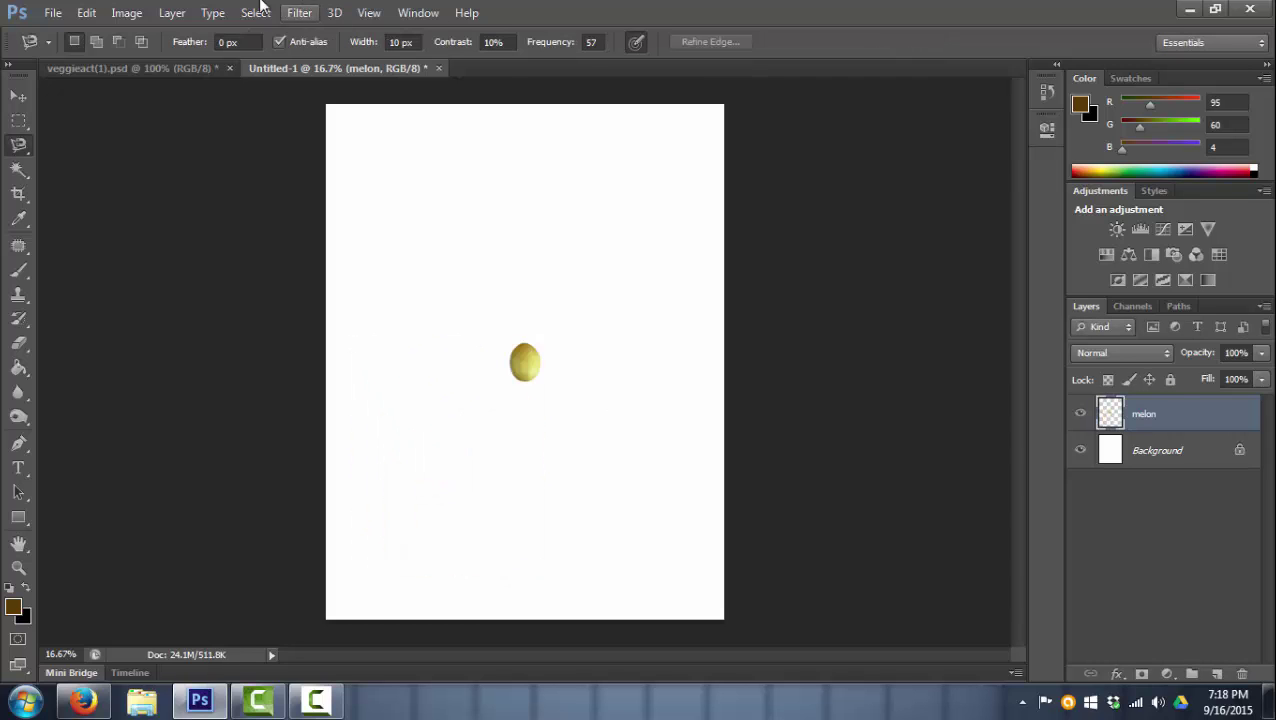
- Scale the melon up to about 955% and centre it on the page
click(90, 16)
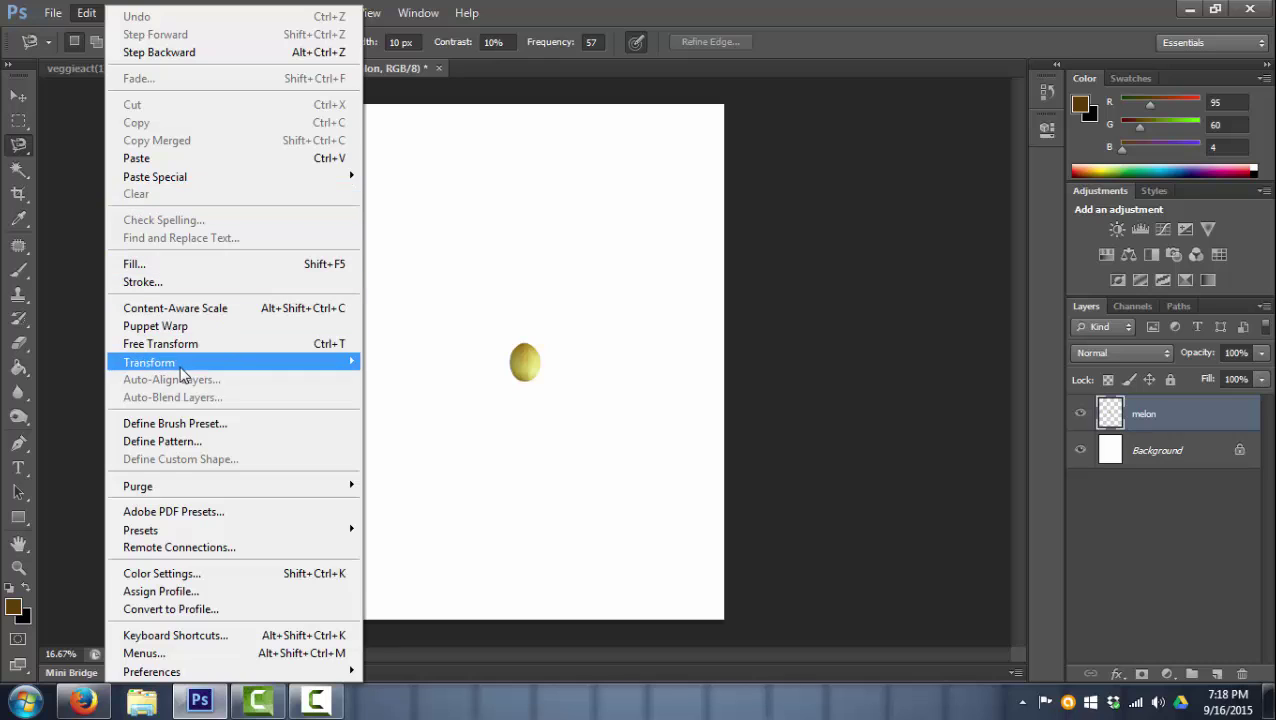
mouse_move(349, 364)
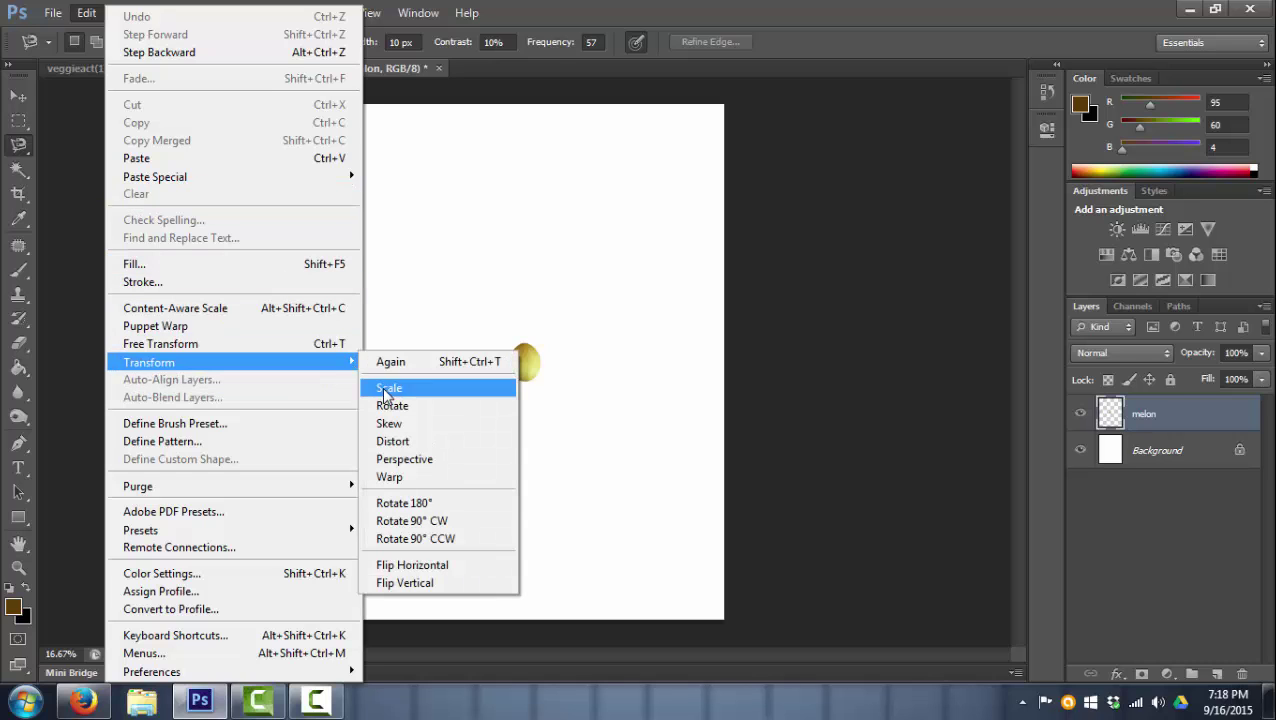
click(410, 388)
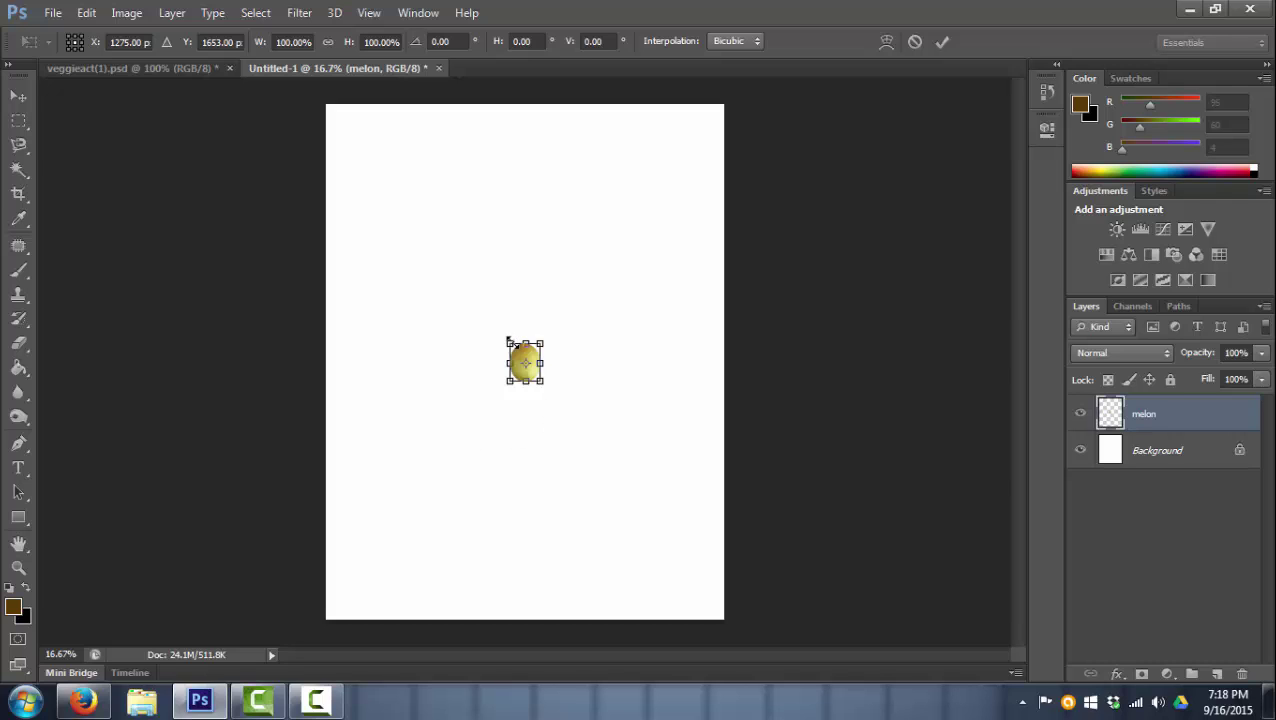
drag(507, 341, 362, 160)
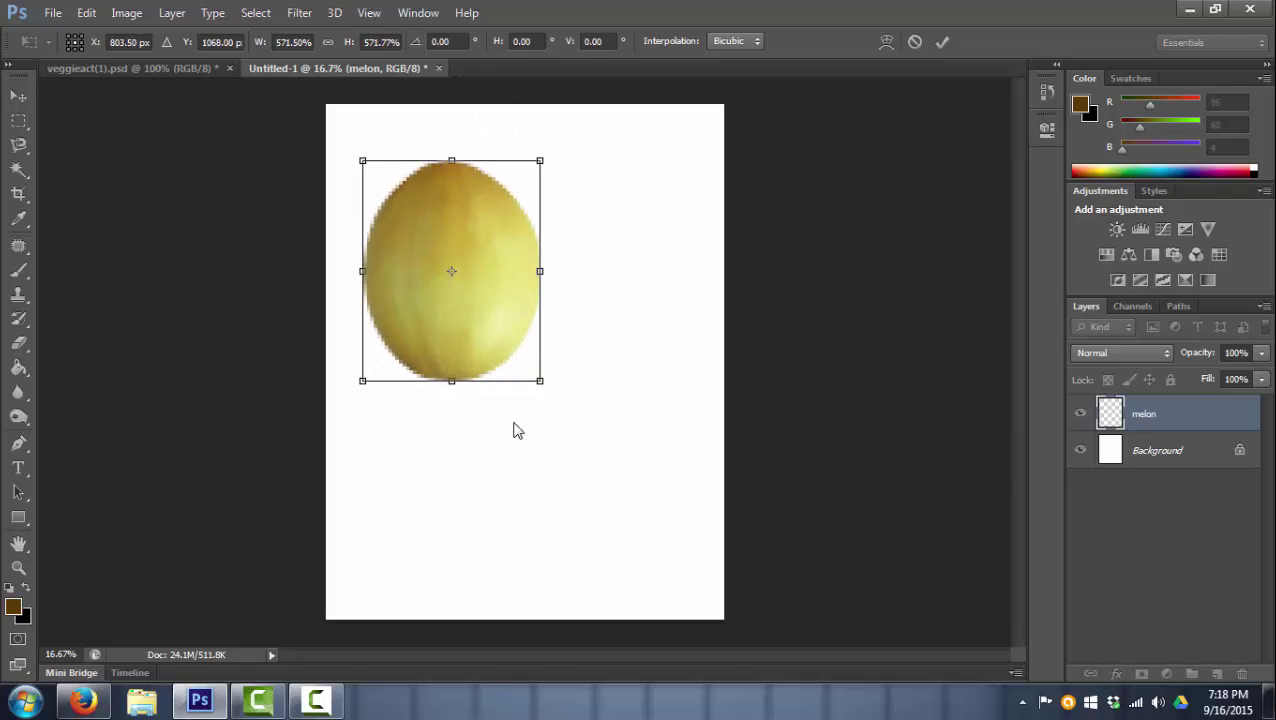
drag(540, 385, 655, 530)
drag(549, 429, 566, 441)
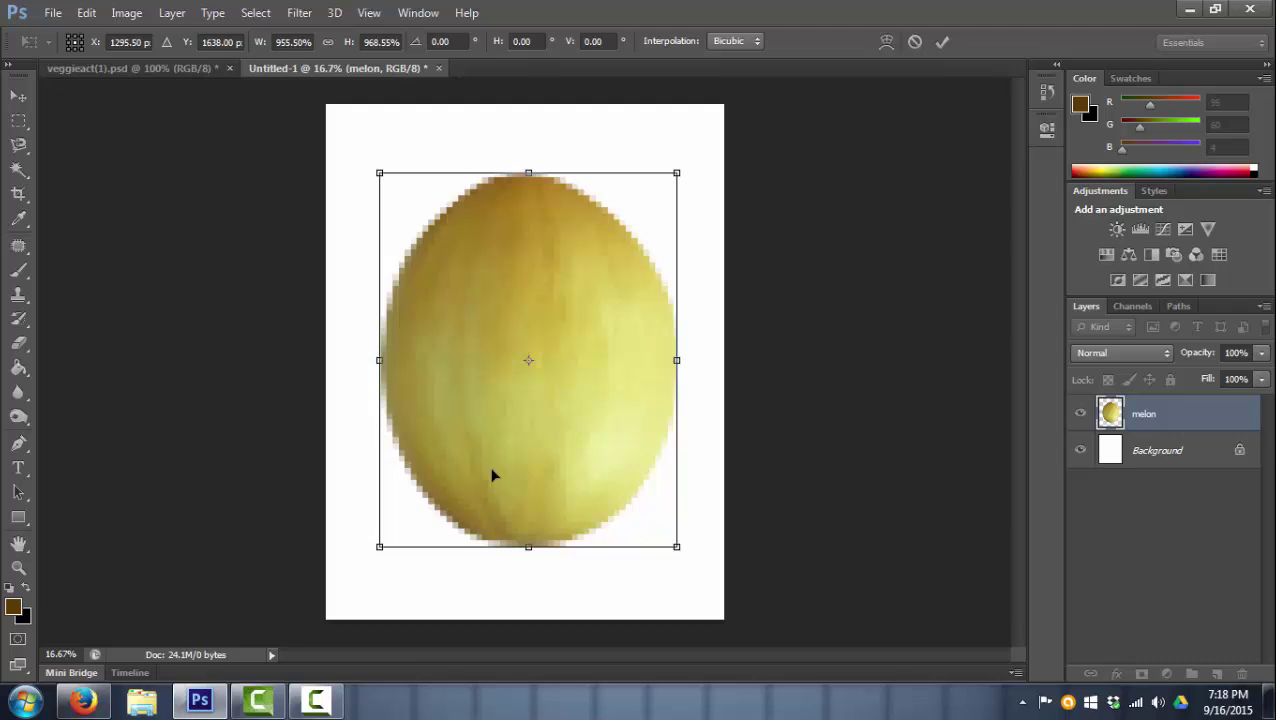
key(Return)
key(l)
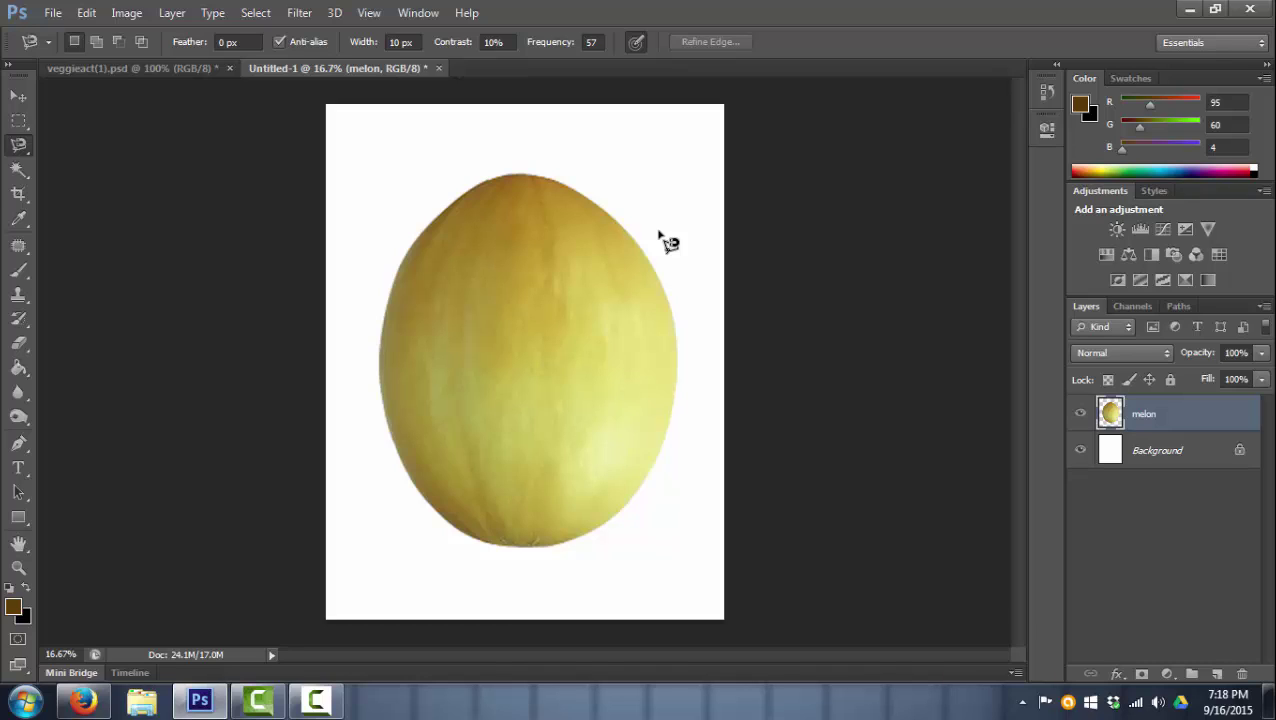
- Zoom into the collage and start tracing the bow-tie pasta with the Magnetic Lasso
click(175, 63)
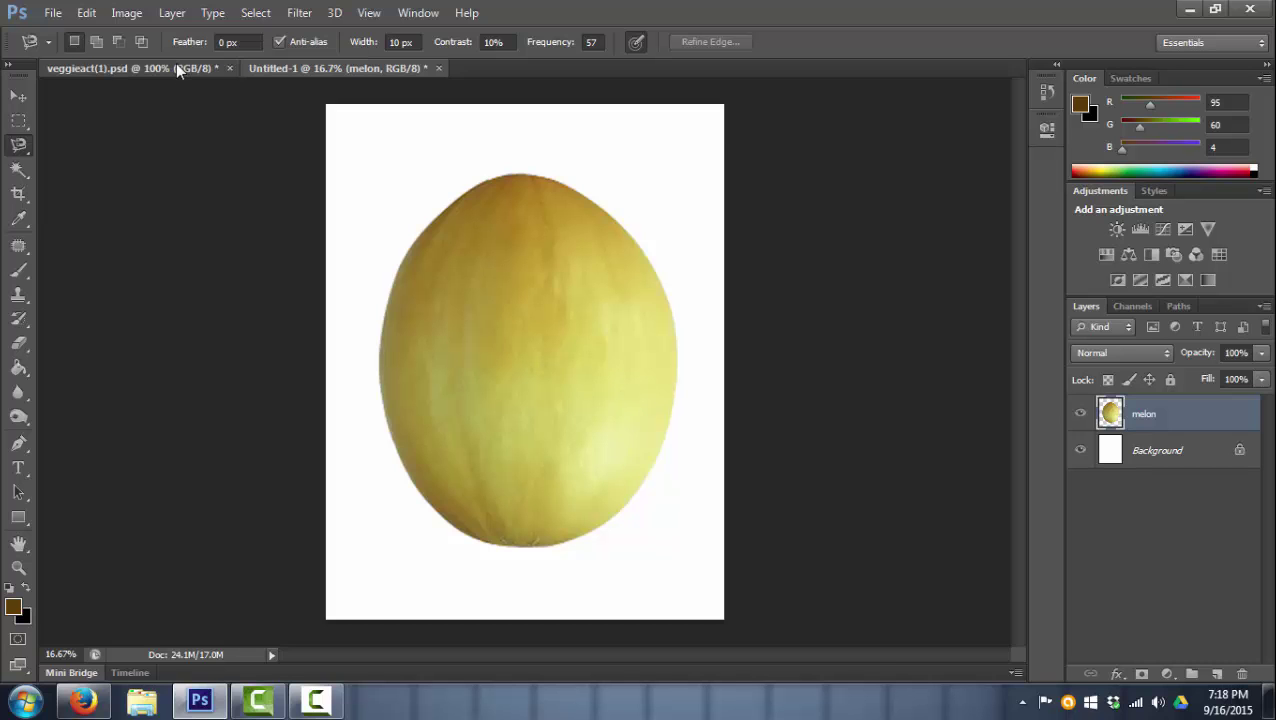
key(ctrl+plus)
key(ctrl+plus)
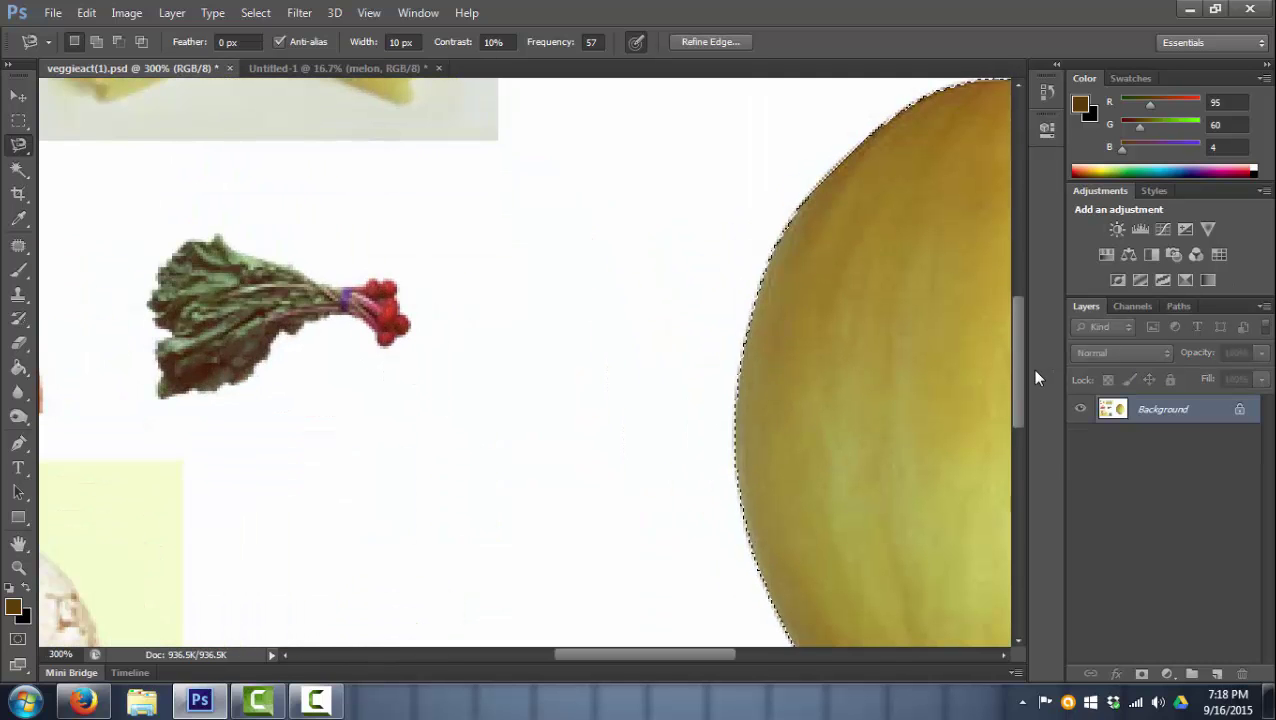
drag(1020, 375, 1010, 295)
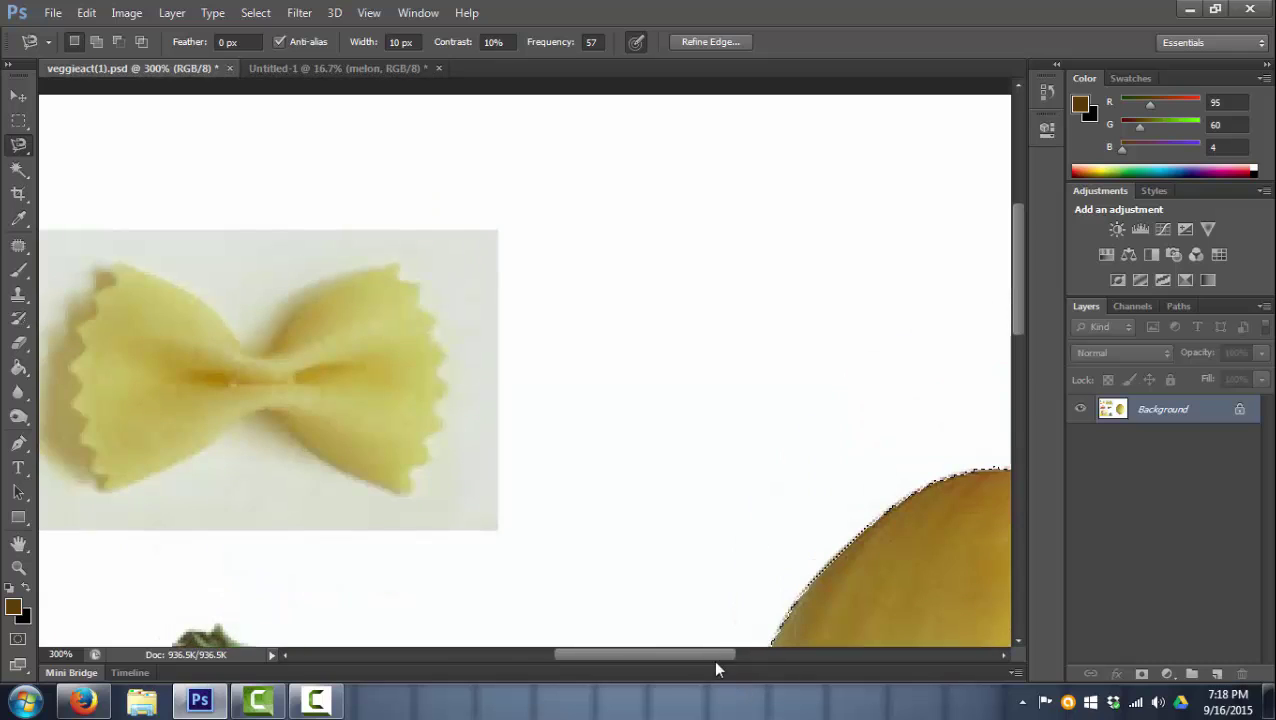
drag(692, 655, 630, 655)
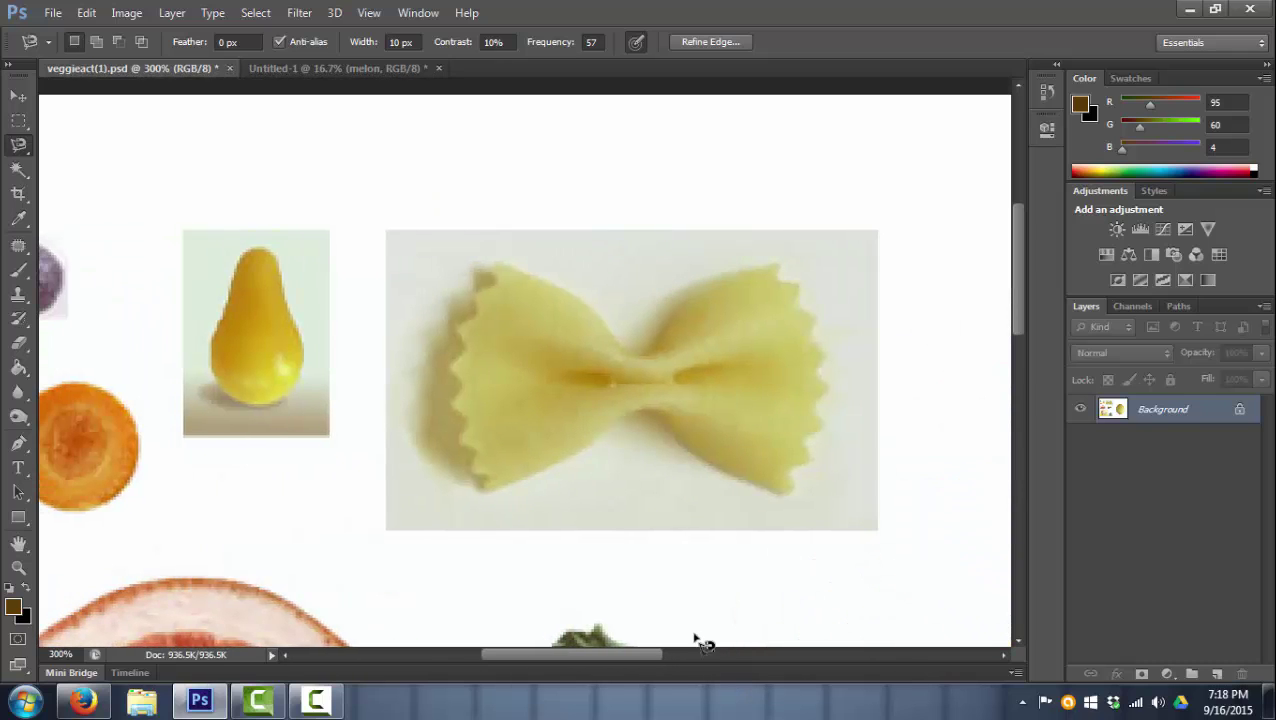
click(580, 300)
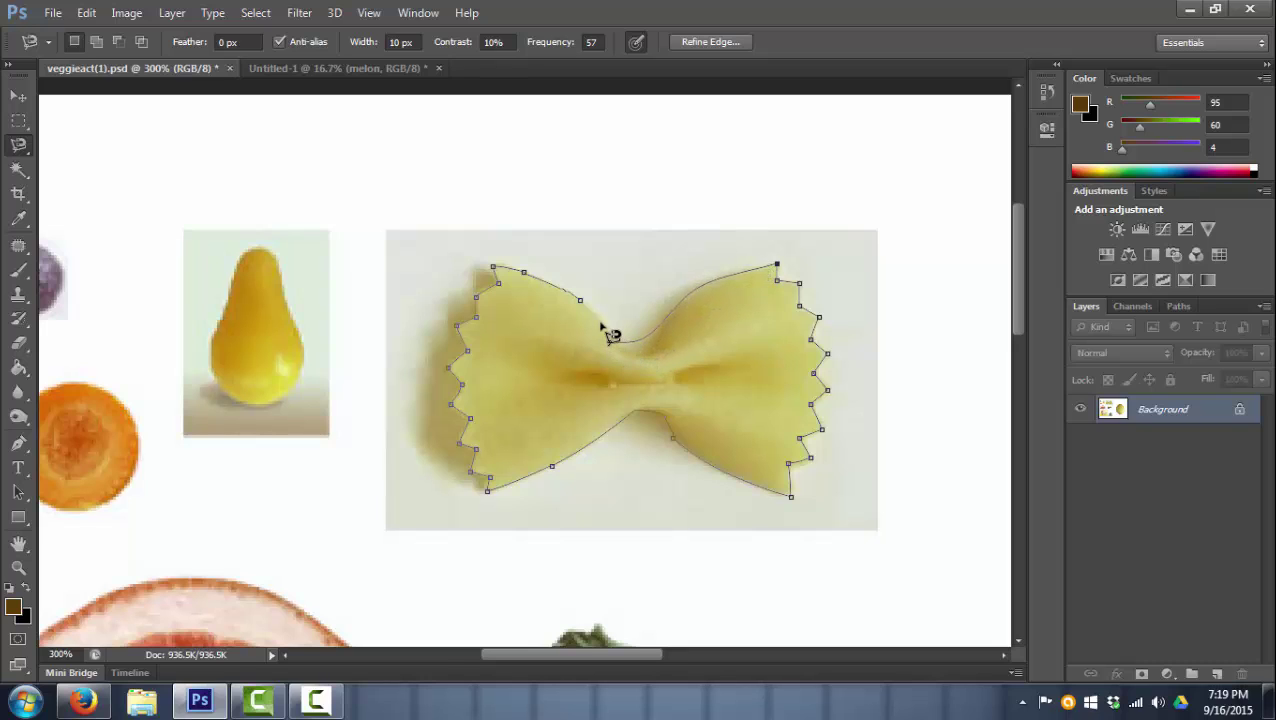
- Close the pasta outline, copy it, and paste it into the Untitled-1 melon document
click(581, 299)
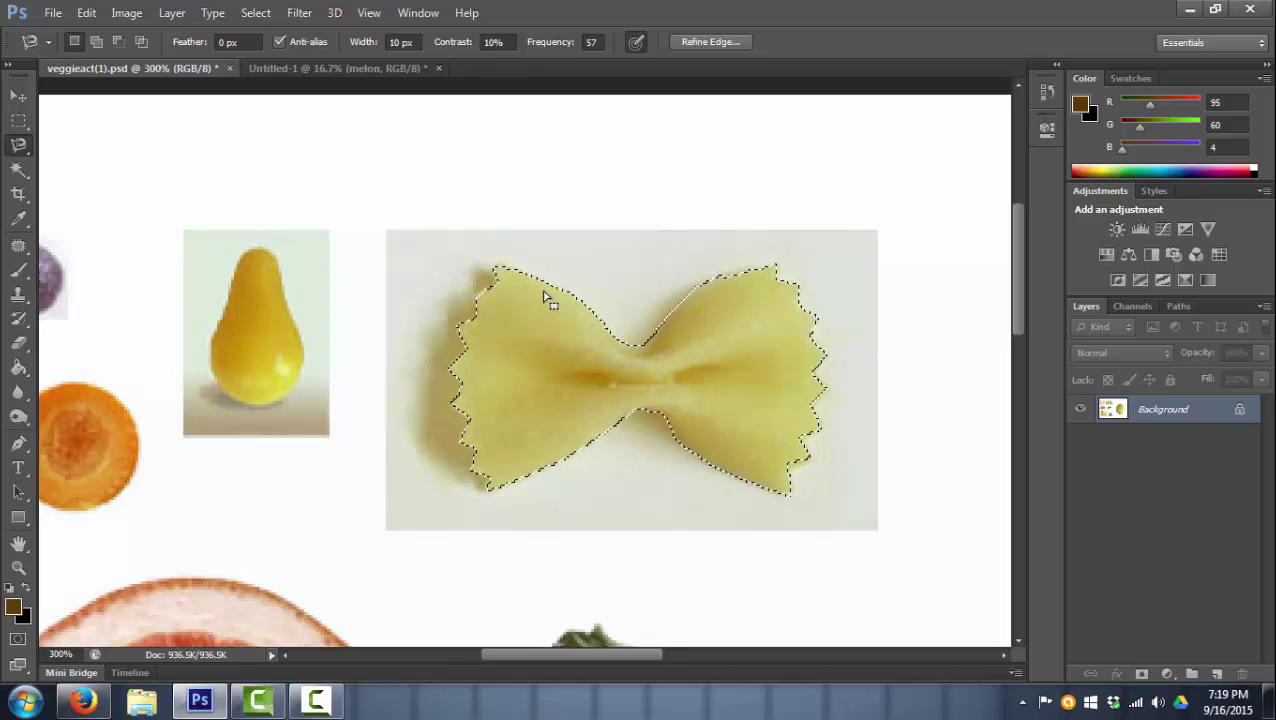
click(86, 13)
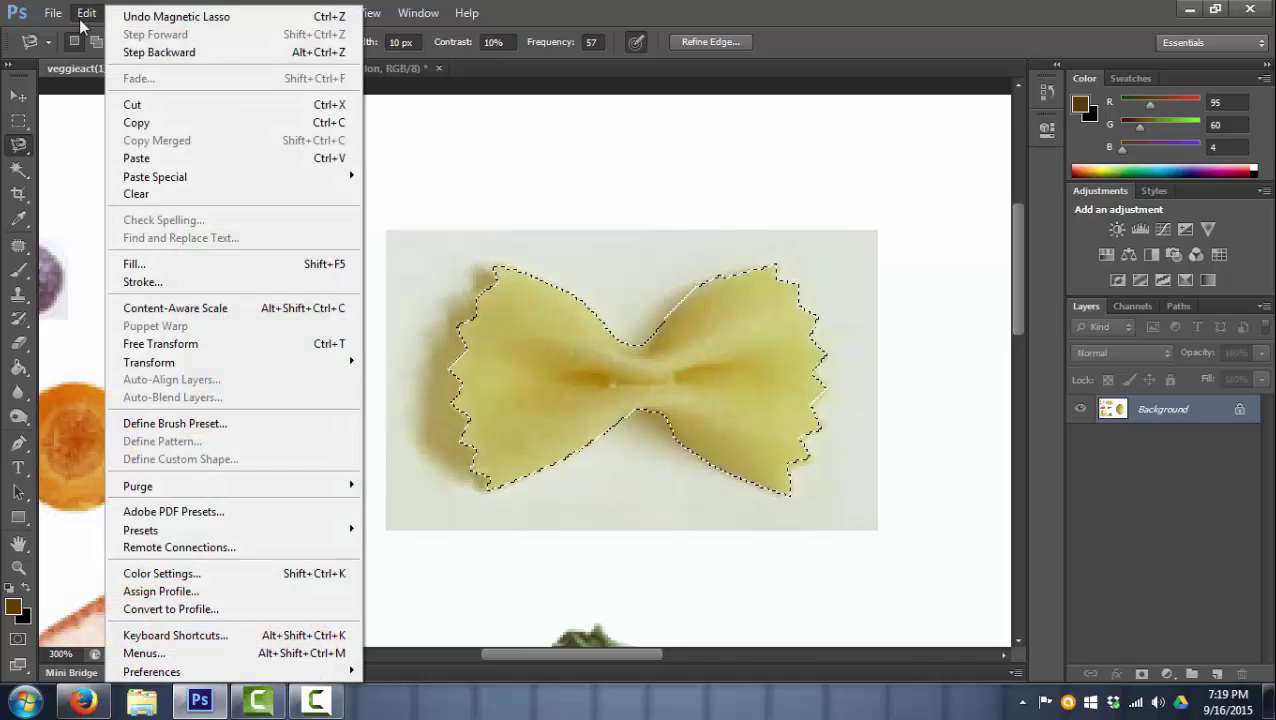
click(130, 124)
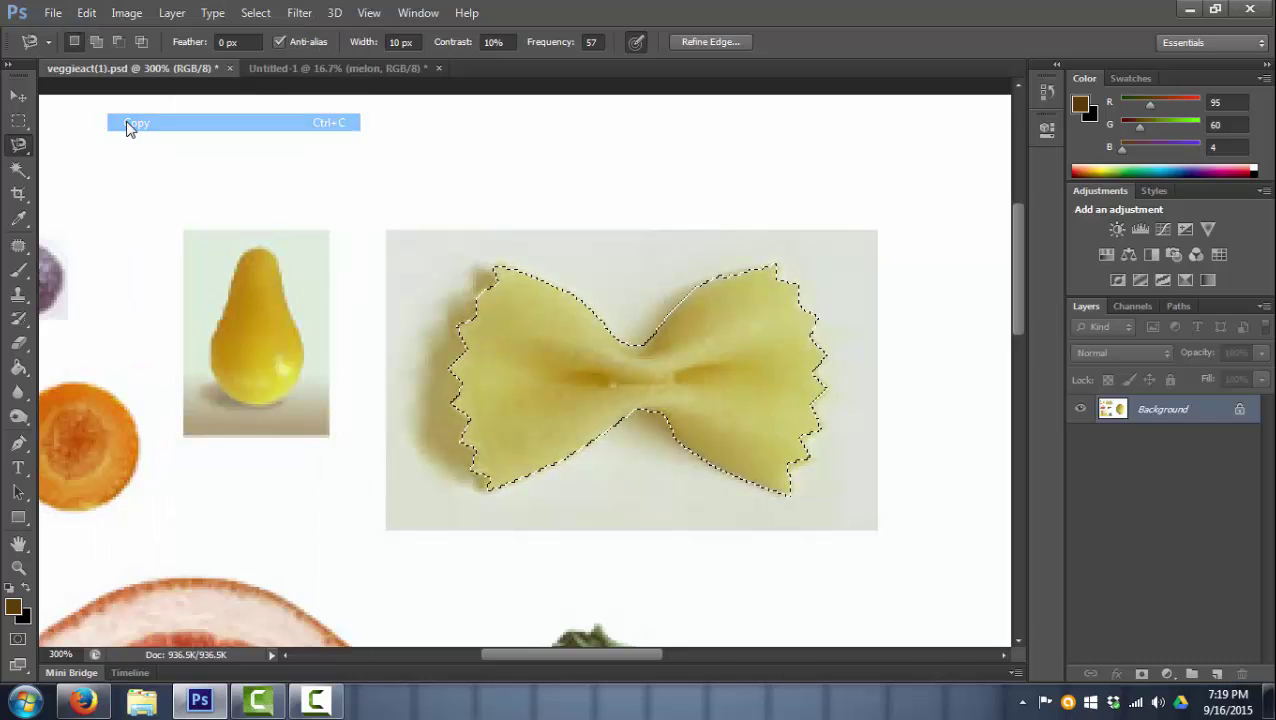
click(330, 68)
click(86, 13)
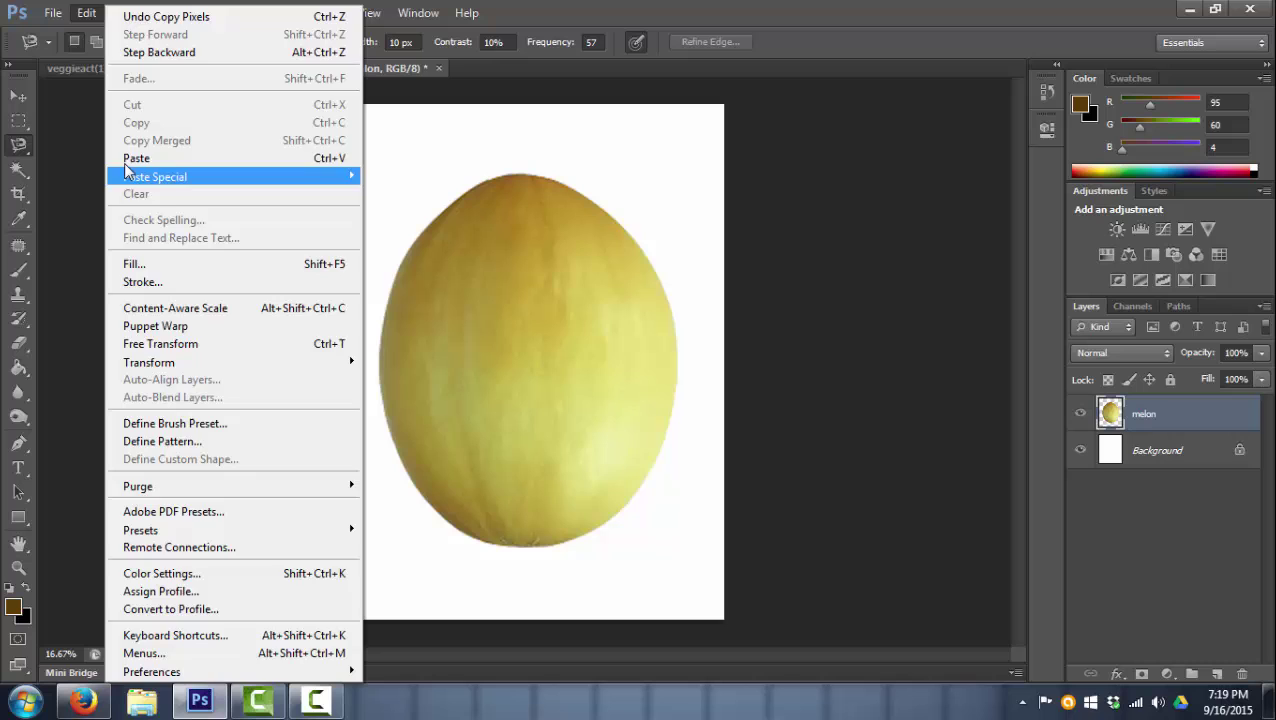
click(130, 158)
- Enlarge the pasted bow on the melon's upper left and rename its layer 'bow'
click(86, 13)
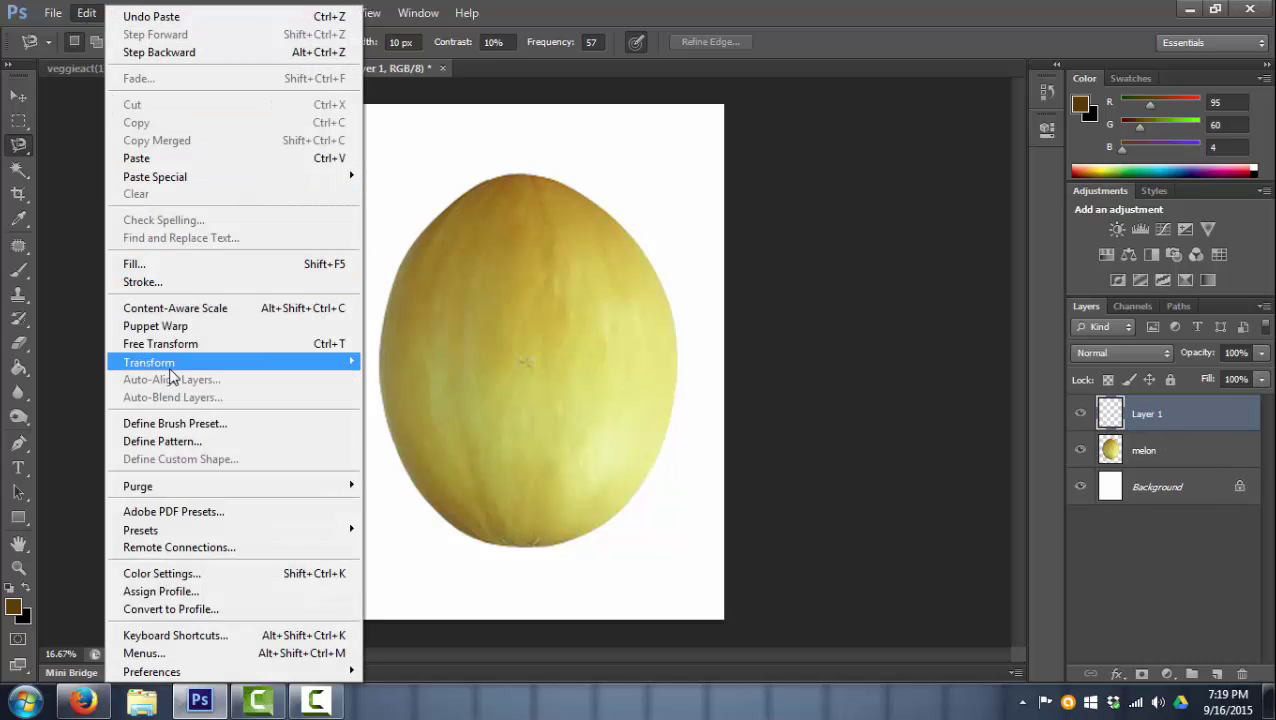
mouse_move(170, 365)
click(415, 390)
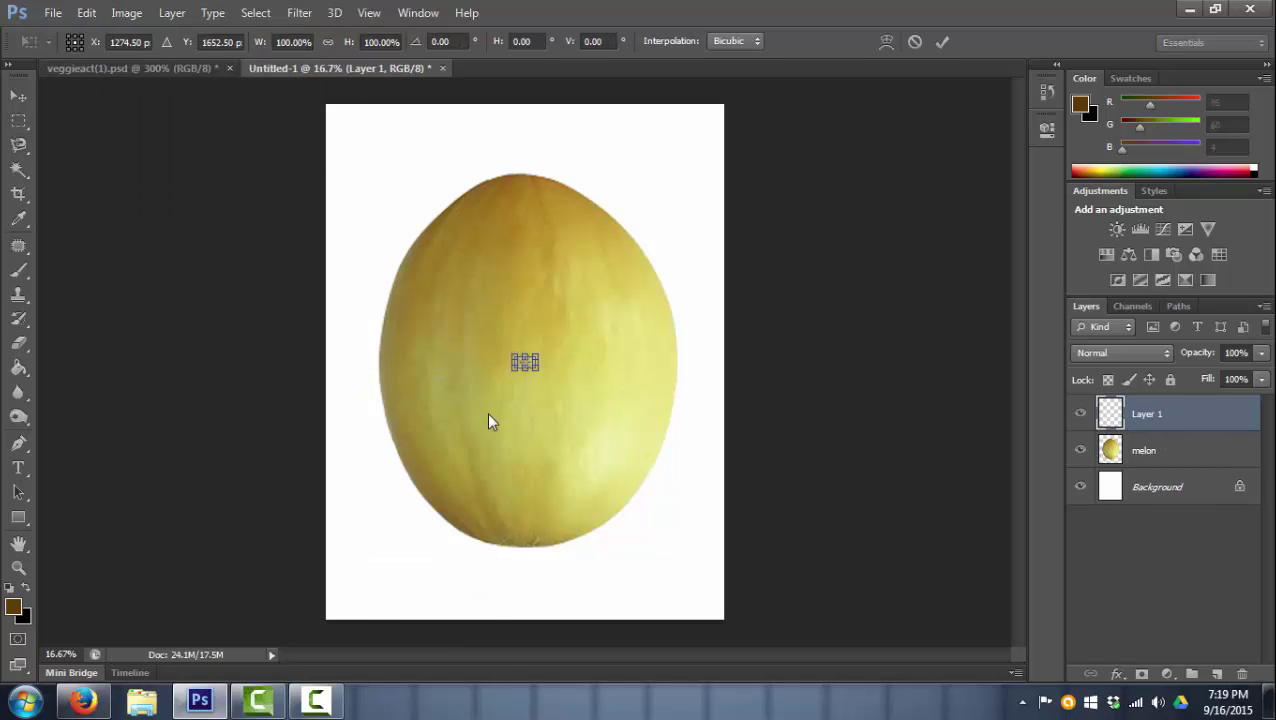
mouse_move(506, 344)
mouse_down()
mouse_move(432, 294)
mouse_move(380, 285)
mouse_move(398, 287)
mouse_up()
key(Return)
key(l)
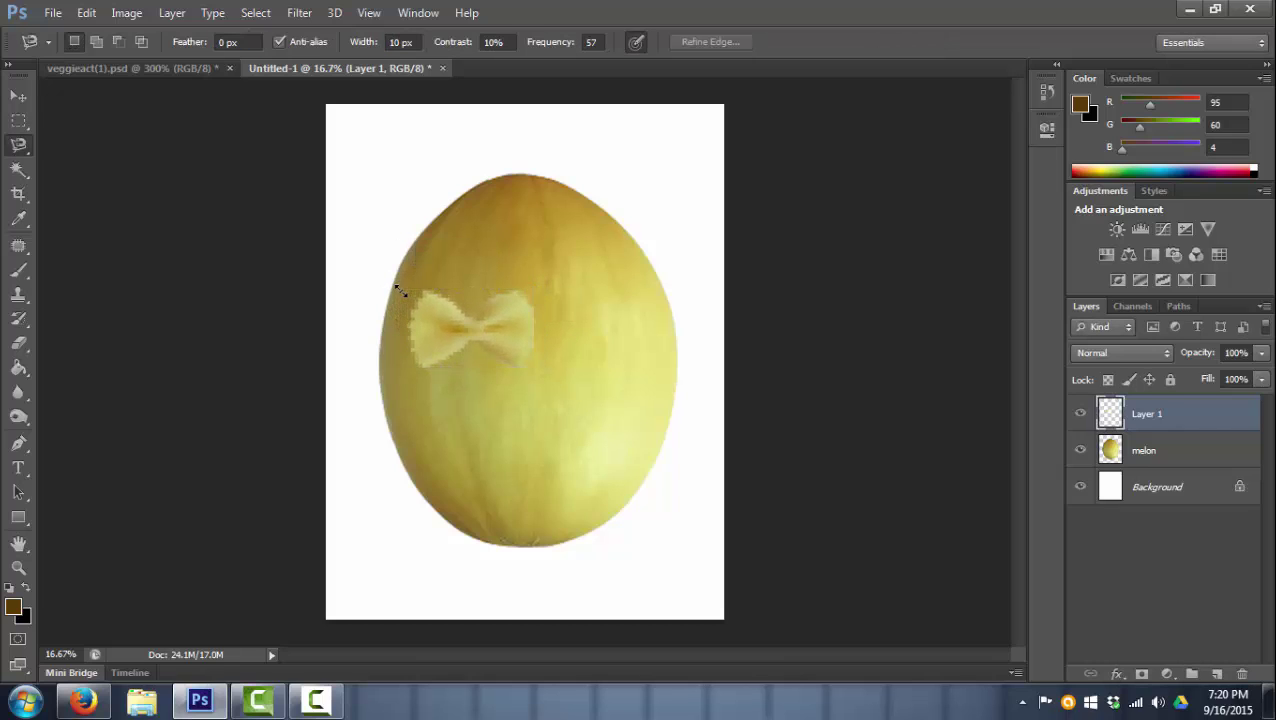
double_click(1150, 414)
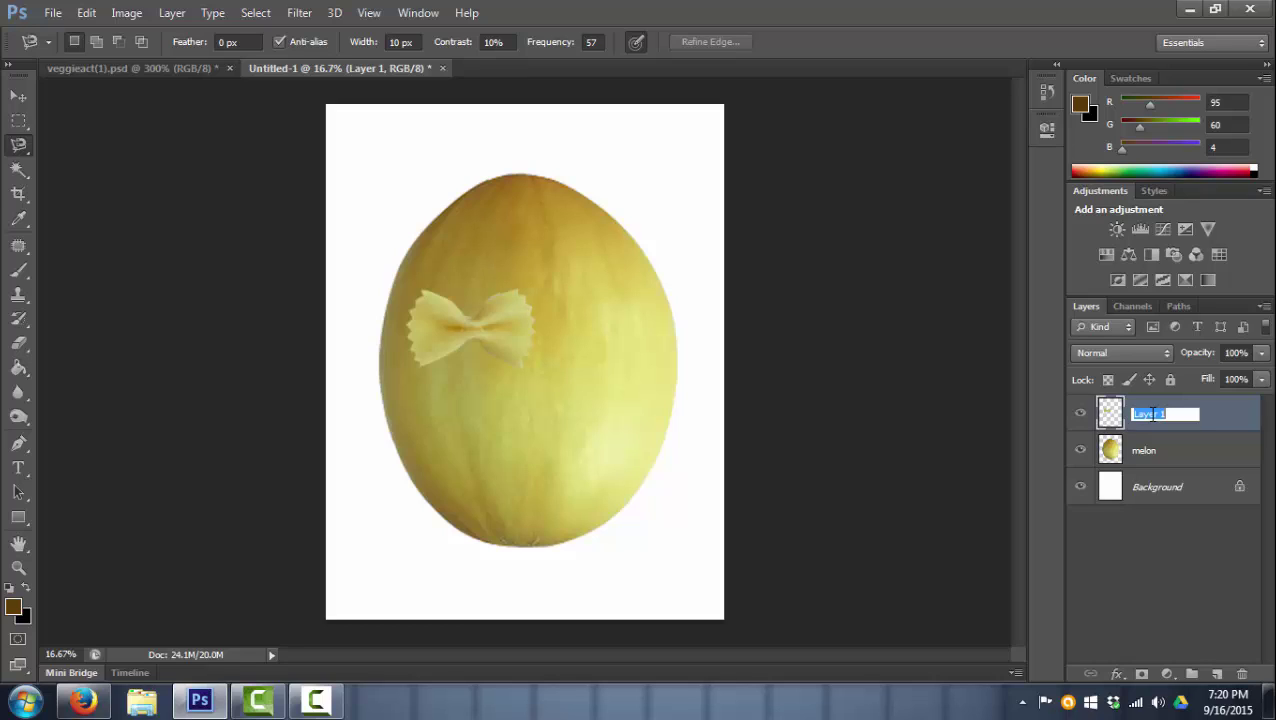
text(bow)
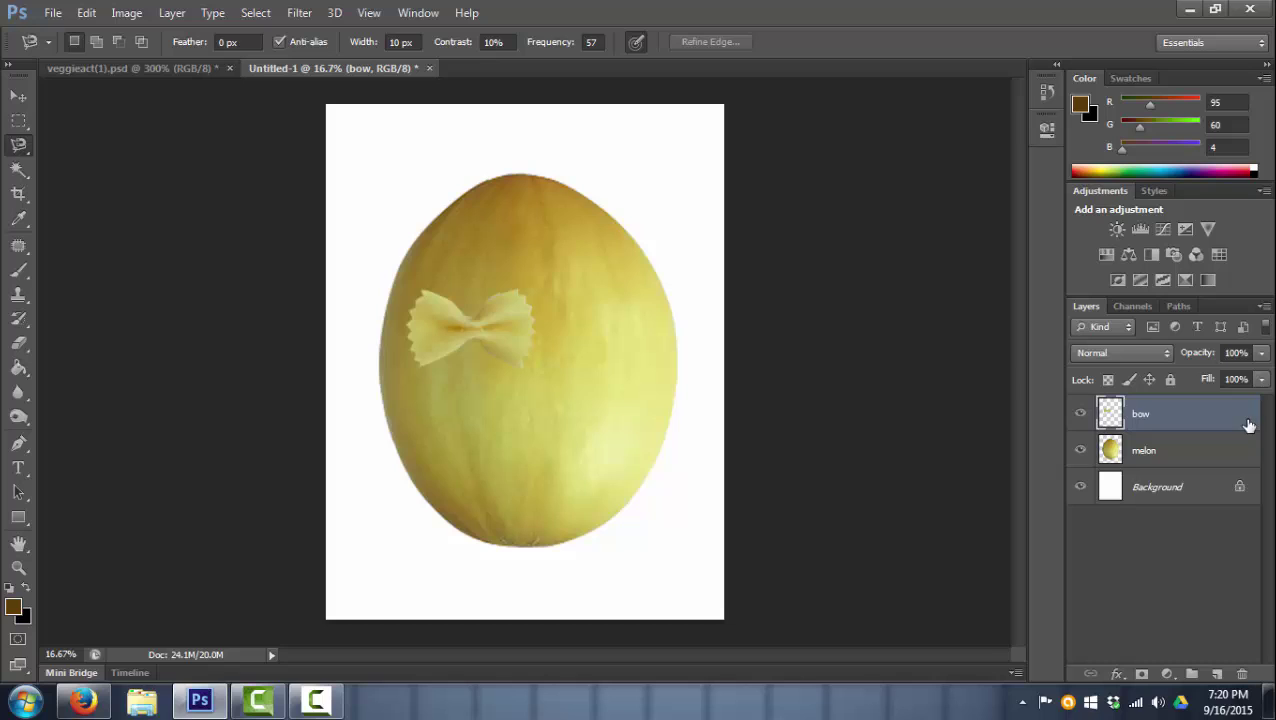
- Move the pasta bow onto the melon's top-left edge and rotate it about -16.8°
click(18, 96)
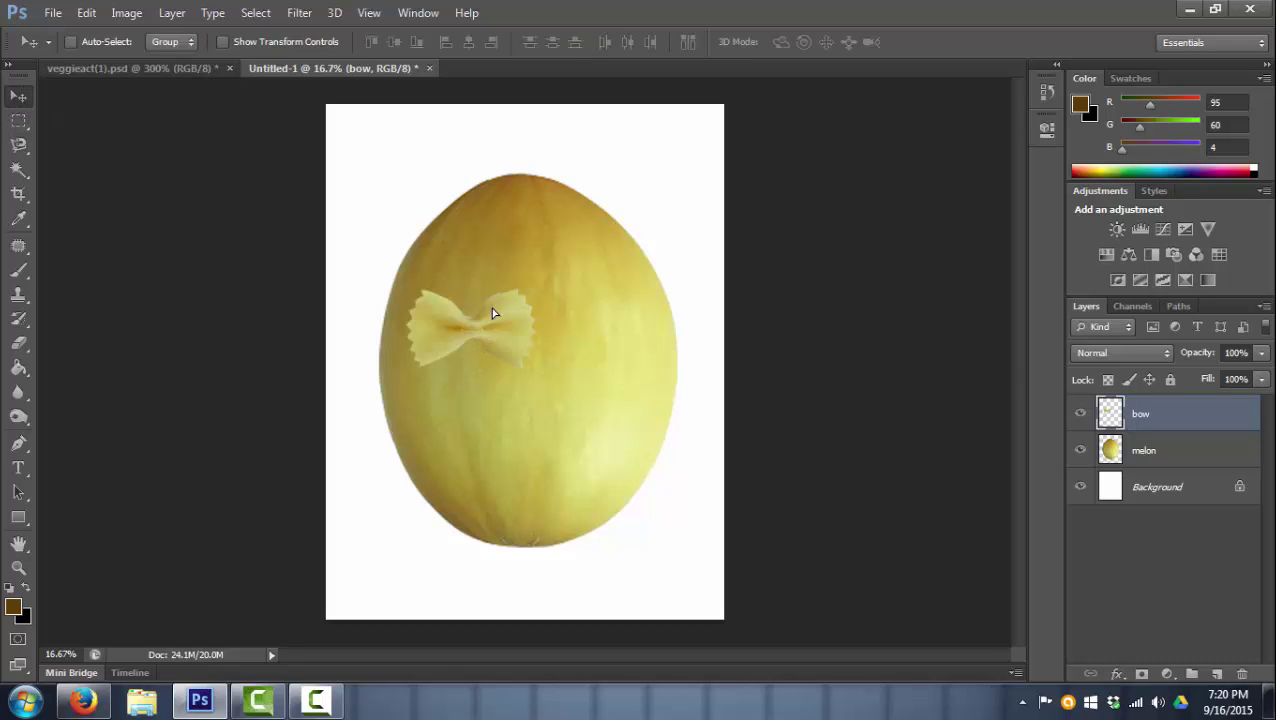
drag(490, 313, 470, 204)
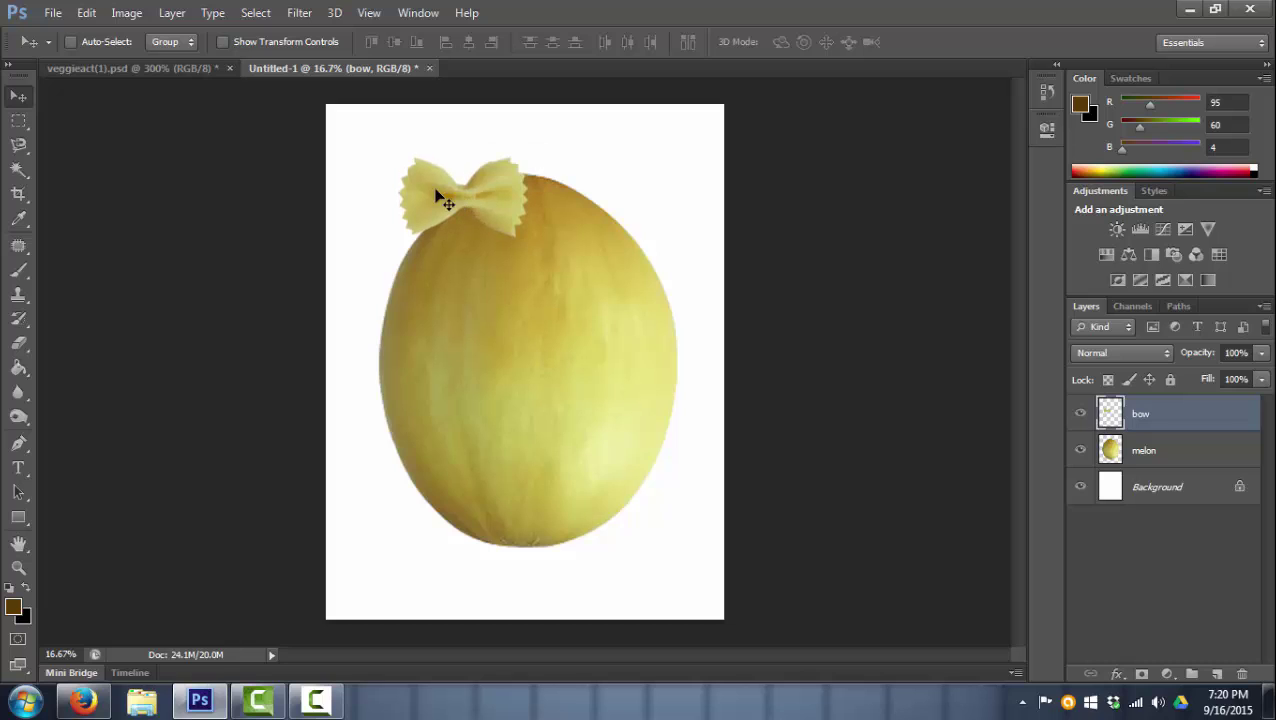
click(86, 14)
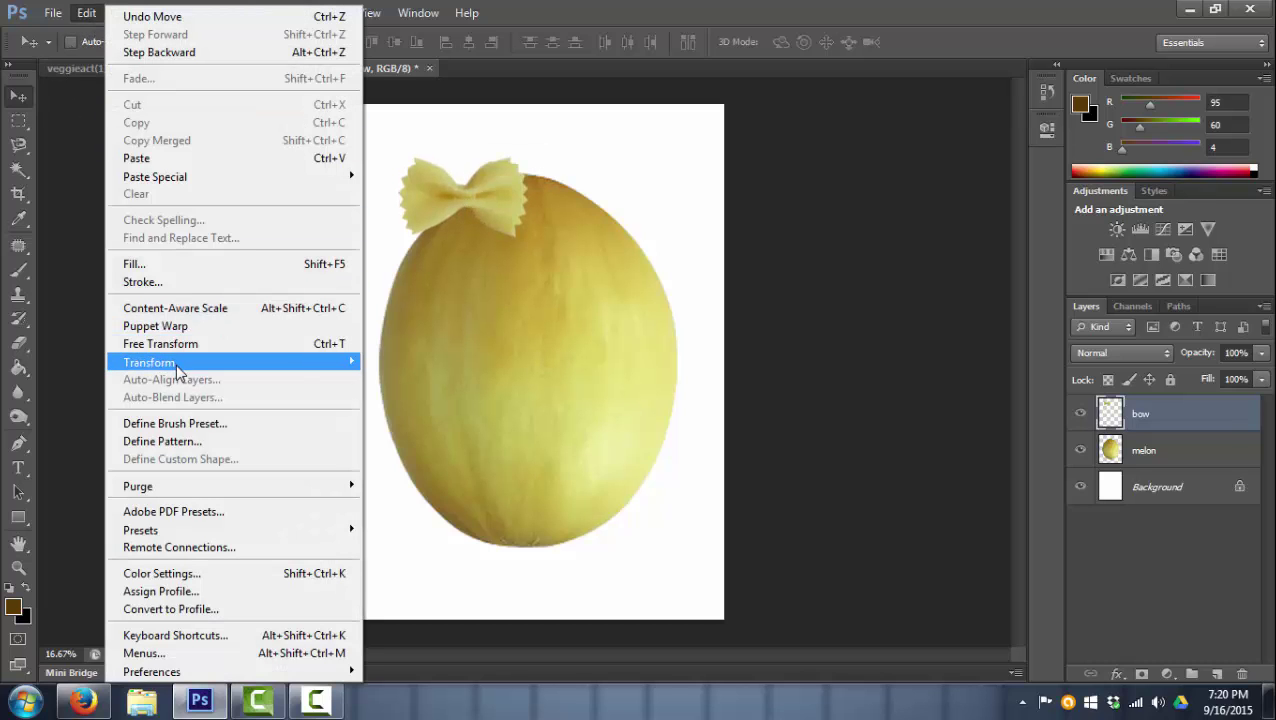
mouse_move(182, 365)
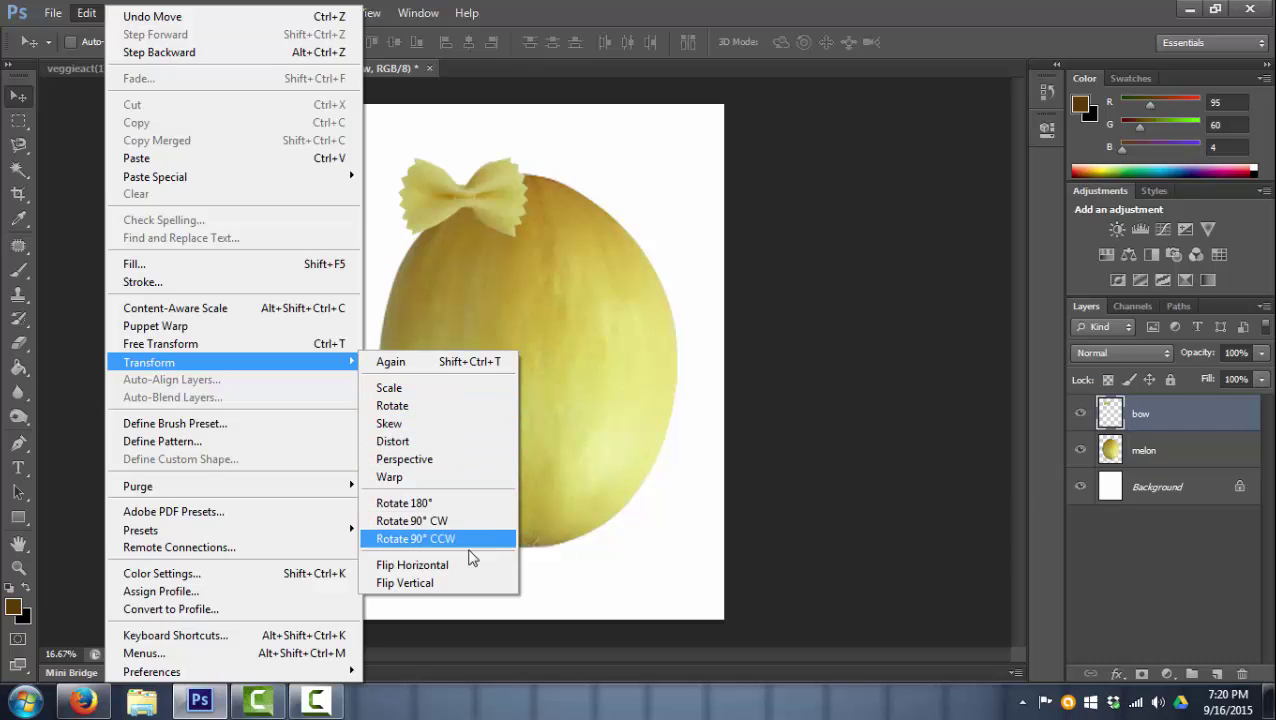
click(440, 405)
drag(529, 157, 518, 125)
key(Return)
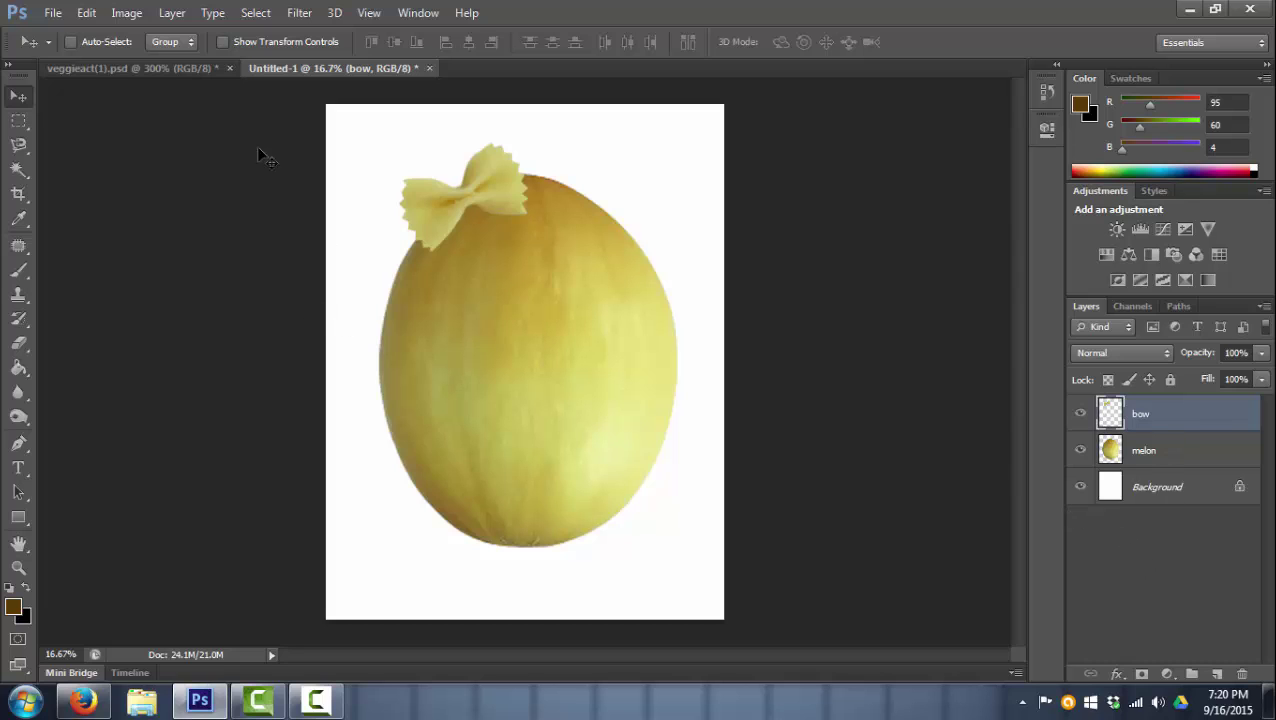
click(126, 12)
- Turn the bow bright green with Channel Mixer set to Red +95, Green -195, Blue +147
mouse_move(183, 63)
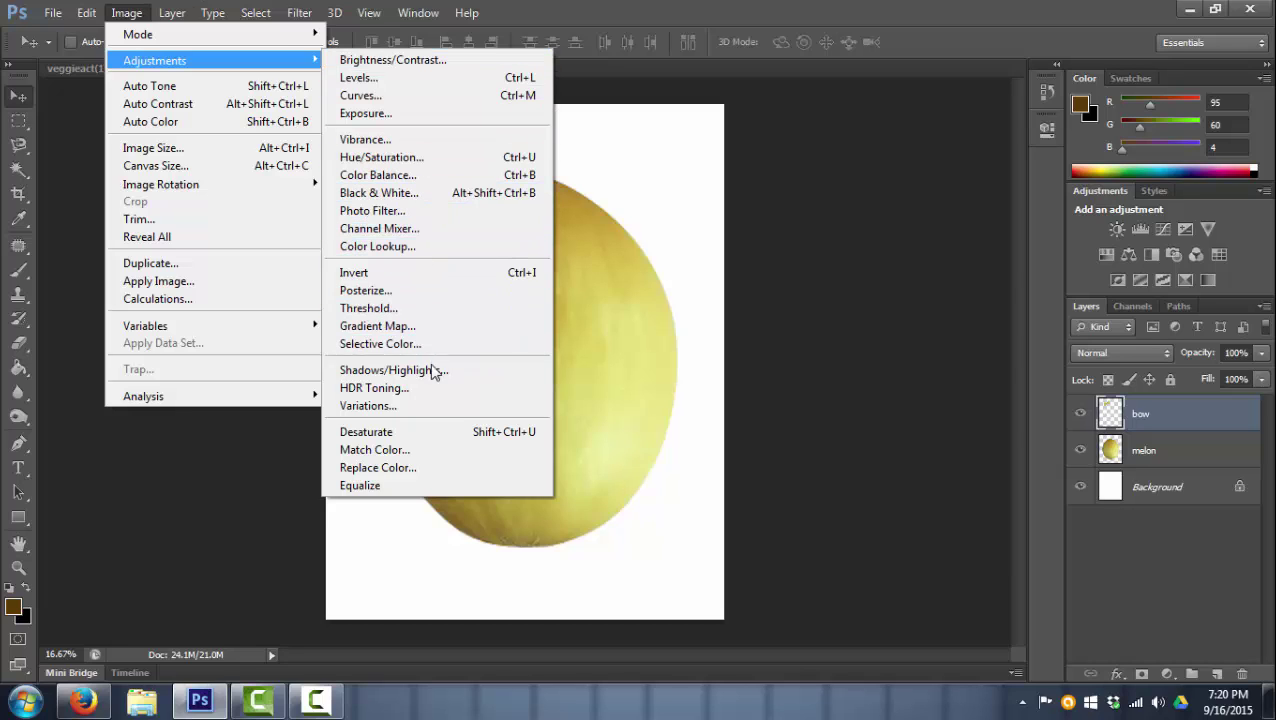
click(427, 234)
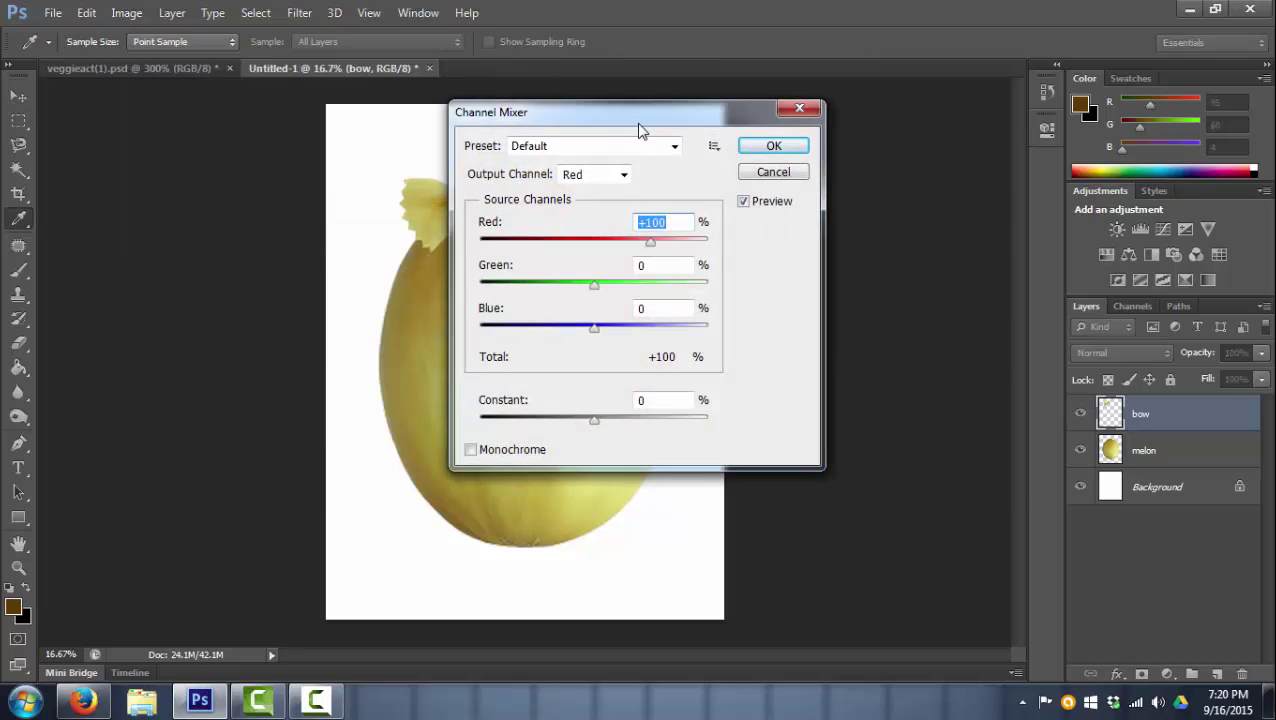
drag(641, 120, 846, 117)
drag(853, 230, 806, 232)
click(848, 238)
drag(803, 276, 686, 273)
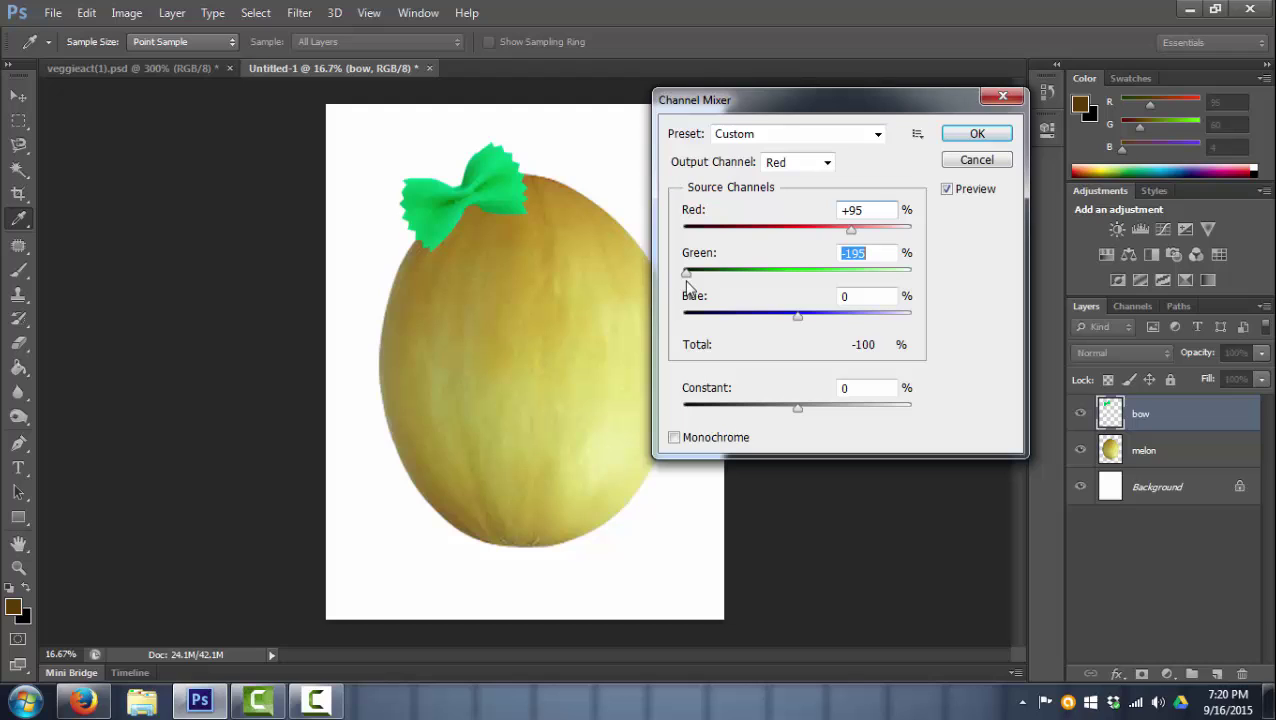
drag(800, 320, 881, 318)
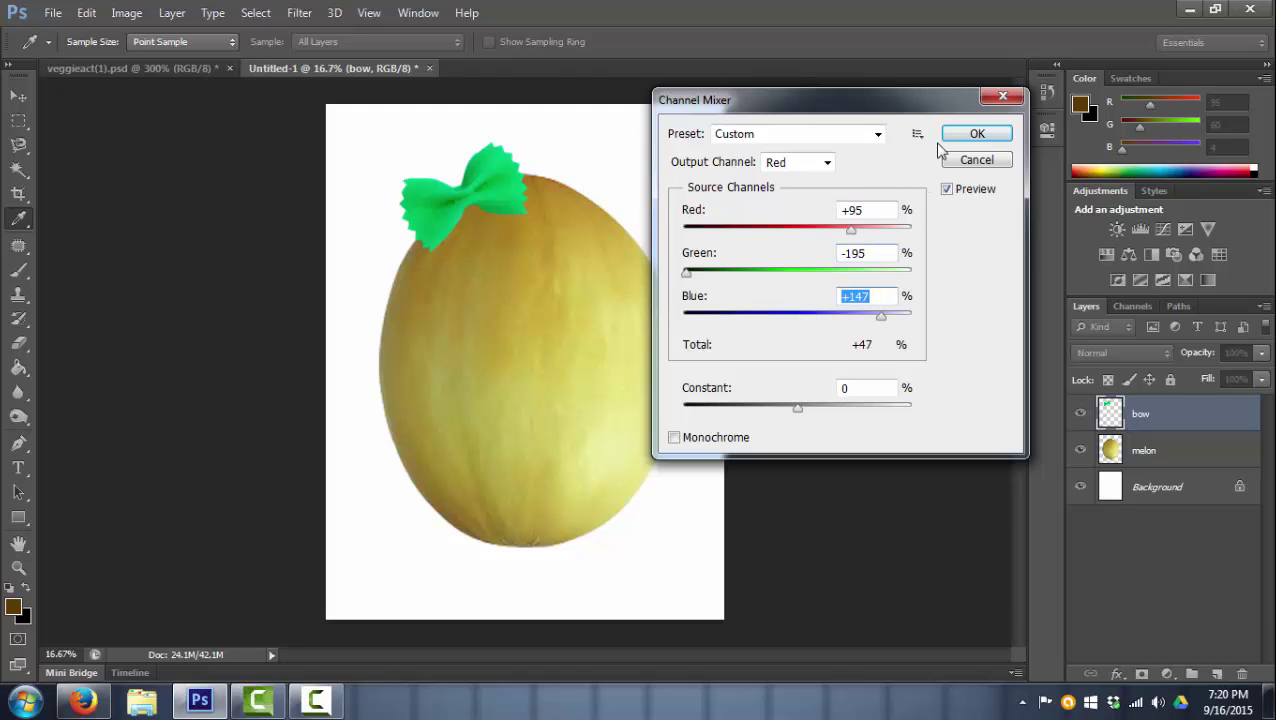
click(972, 134)
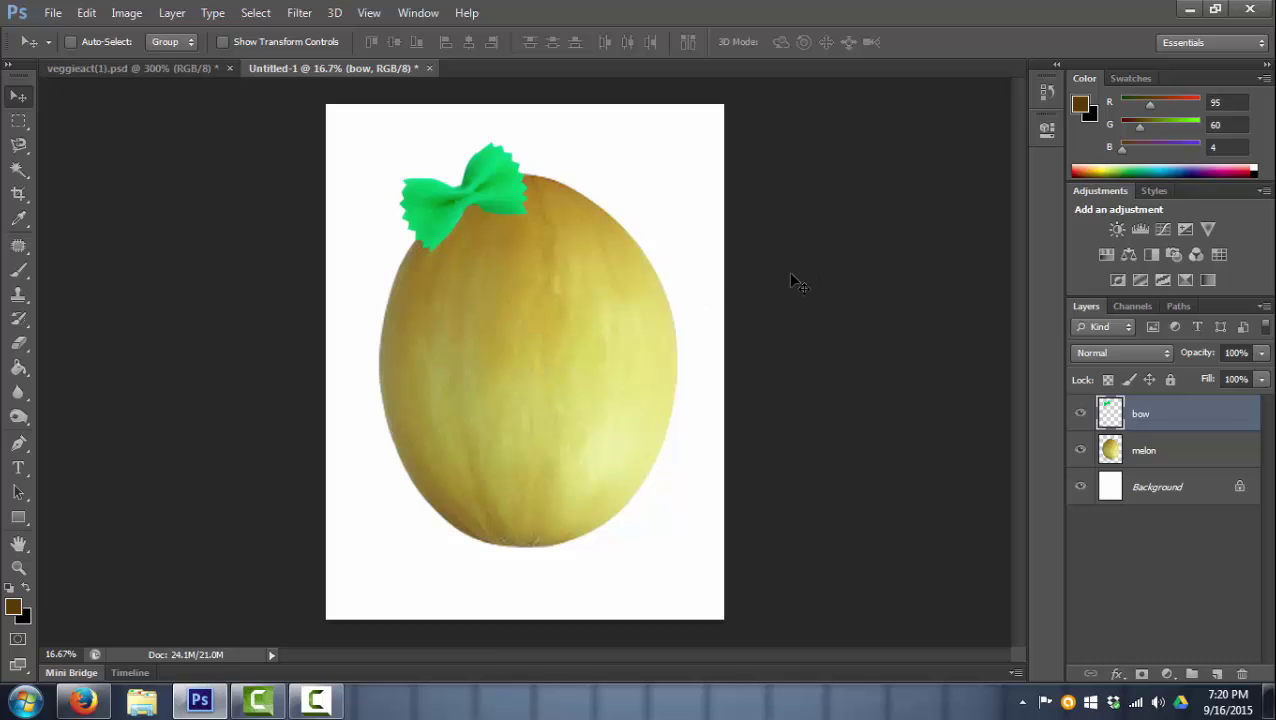
- In veggieact(1).psd at 100% zoom, outline the leafy red-stemmed greens with the Magnetic Lasso
click(179, 69)
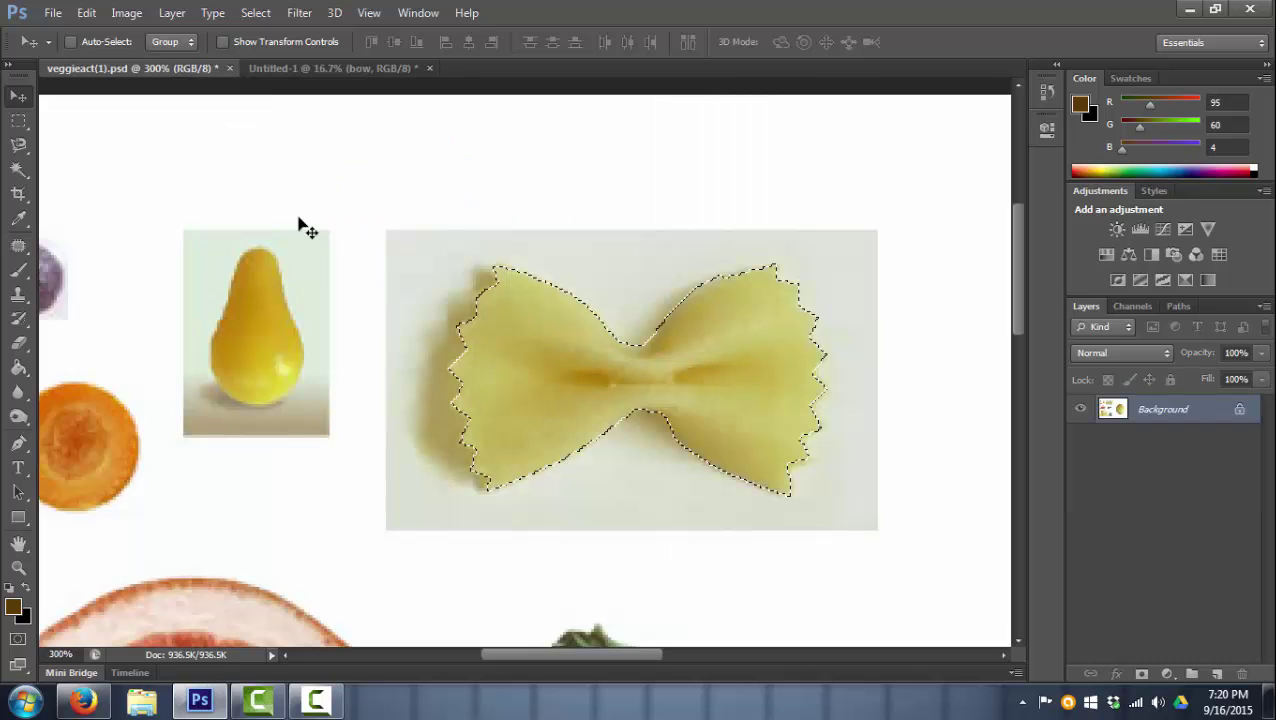
key(ctrl+1)
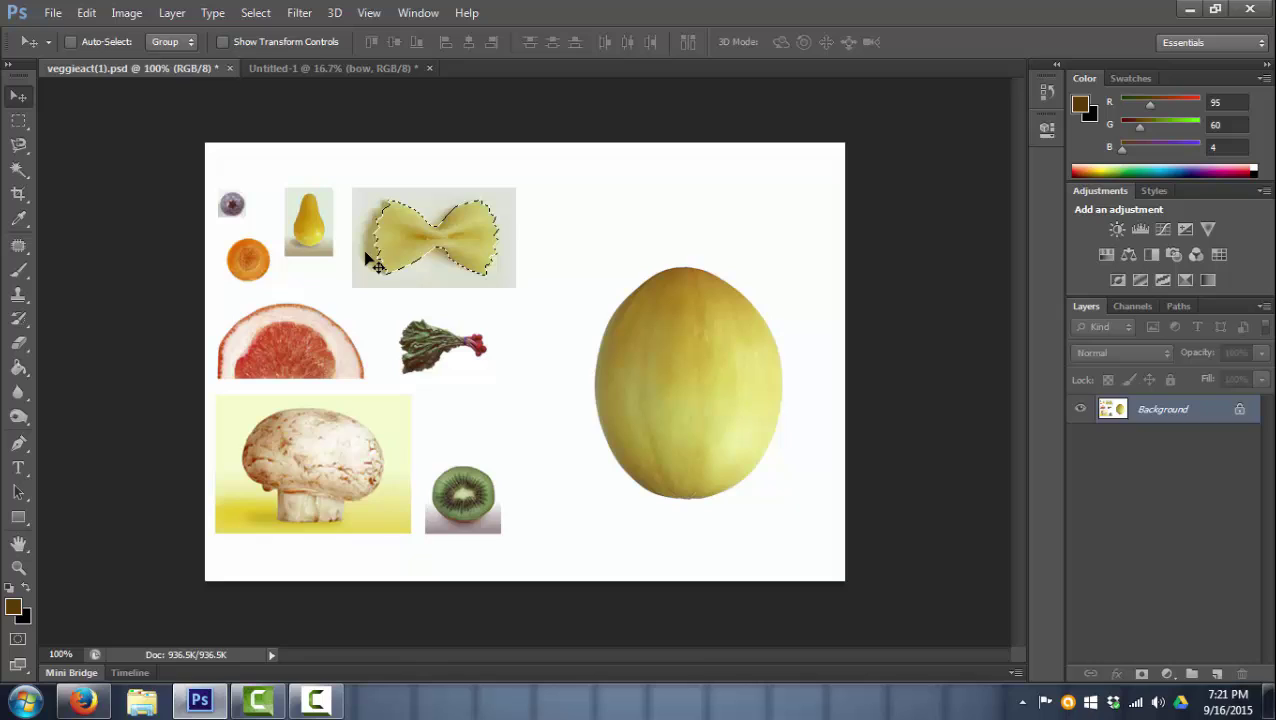
click(20, 146)
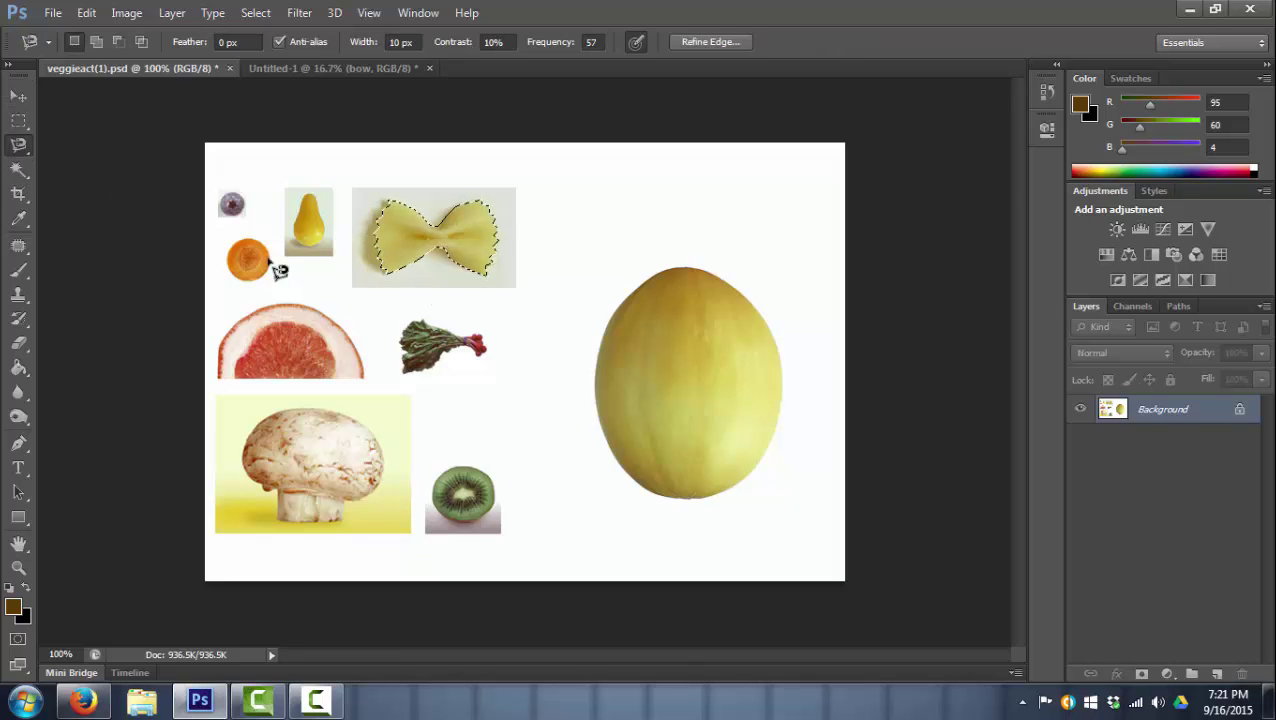
click(460, 346)
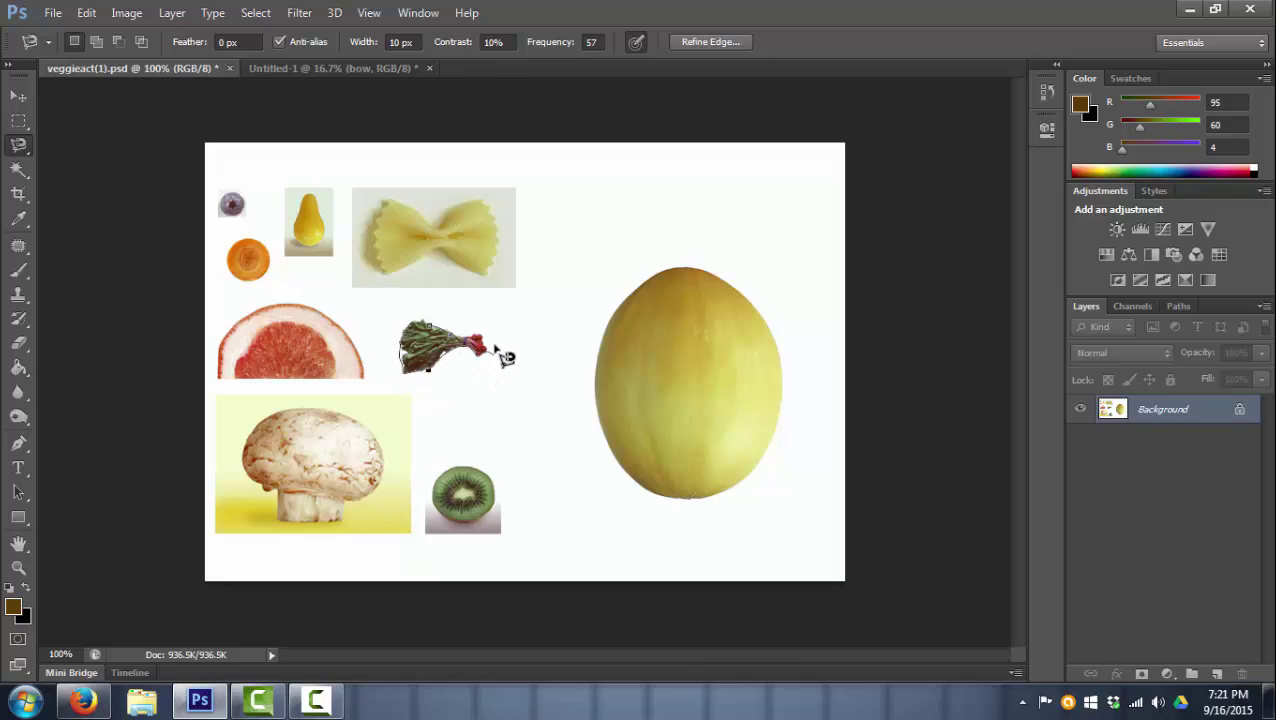
double_click(445, 335)
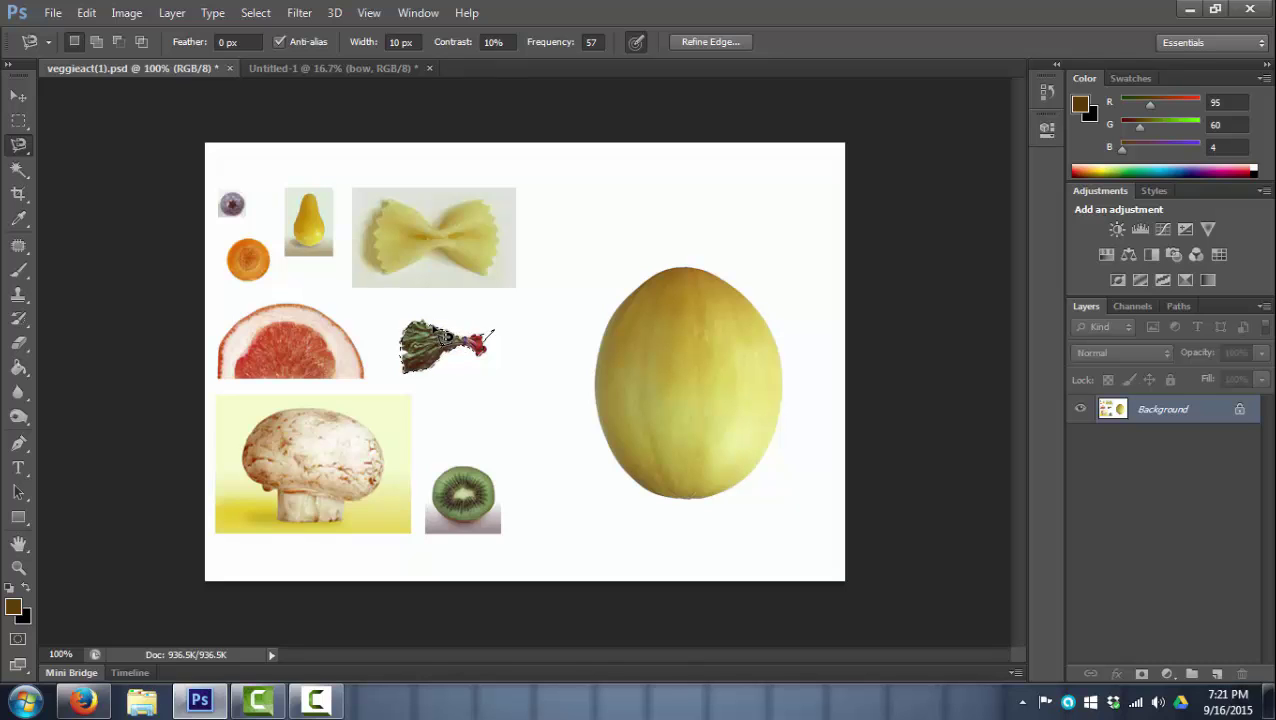
- Copy the selected greens and paste them into the melon document
click(86, 12)
click(160, 122)
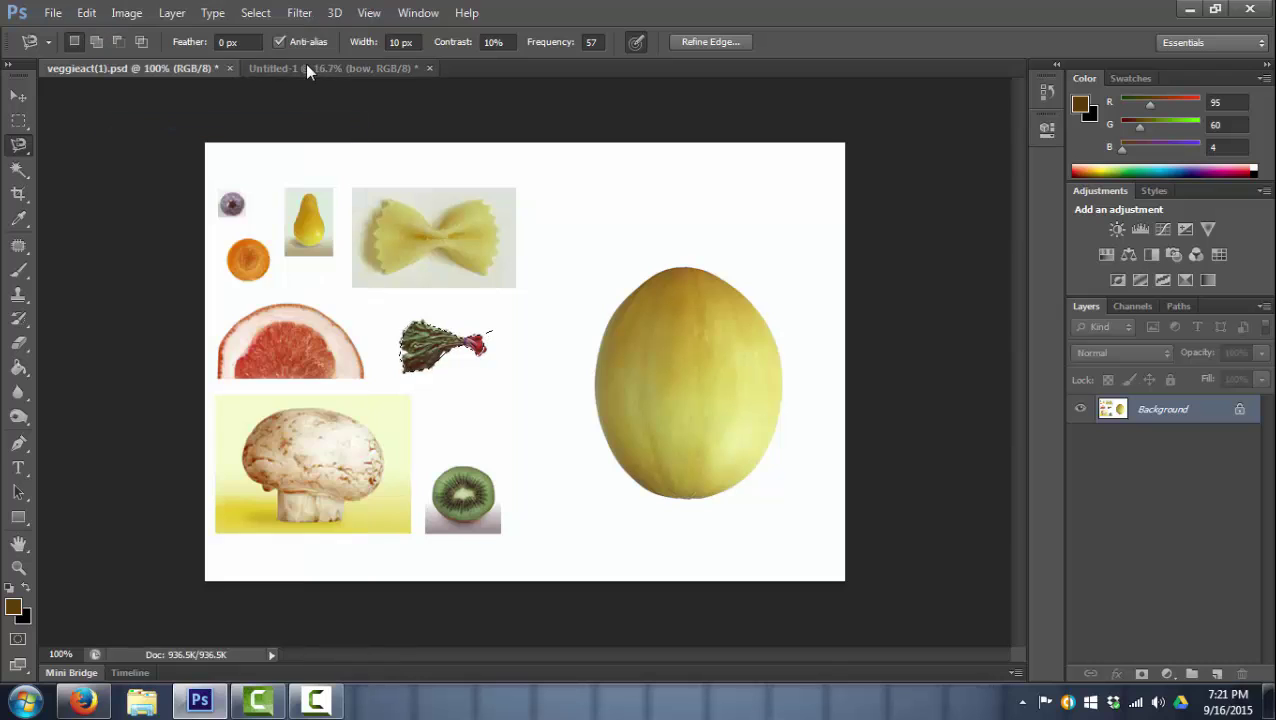
click(310, 67)
click(86, 12)
click(140, 155)
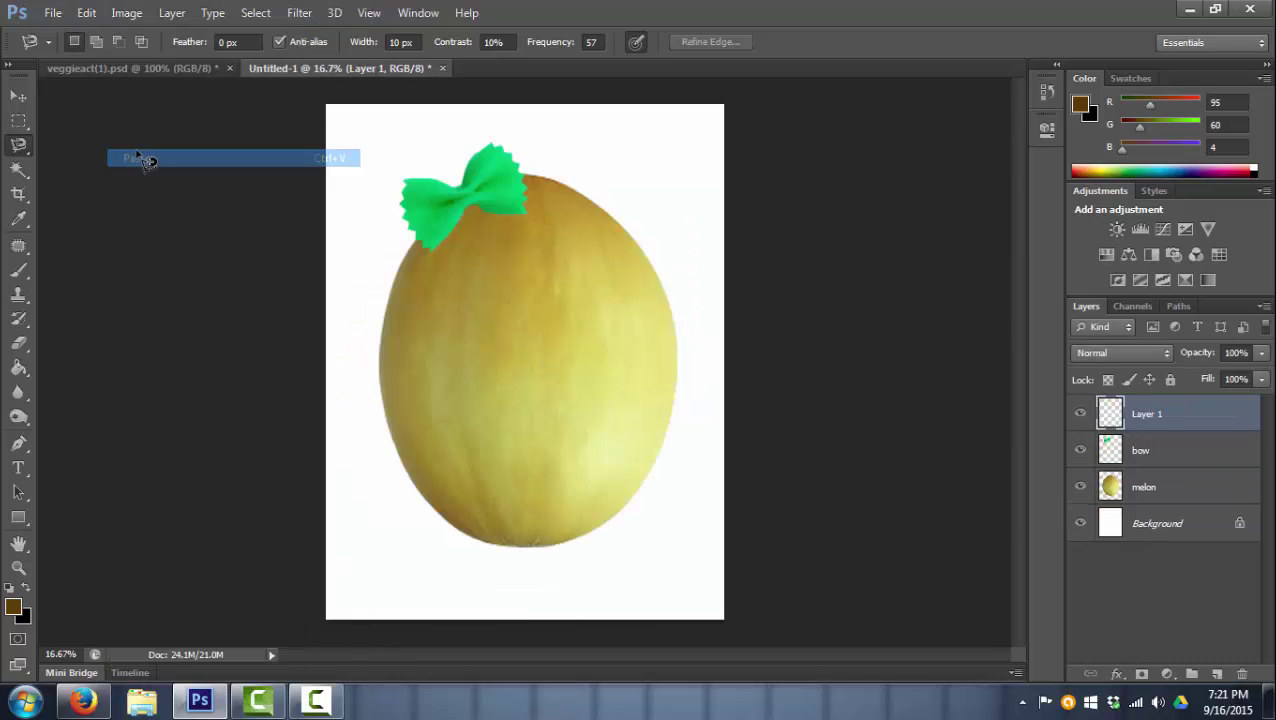
- Enlarge the pasted greens with a Scale transform
click(86, 12)
mouse_move(183, 363)
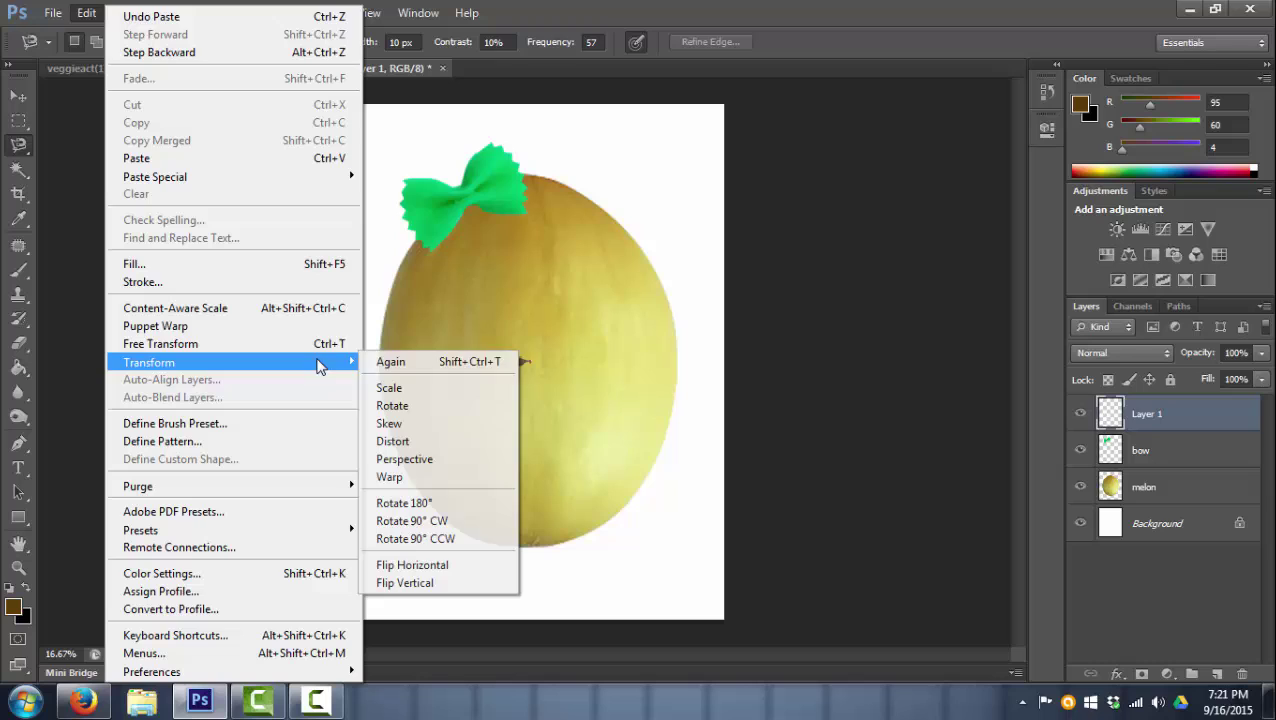
click(390, 388)
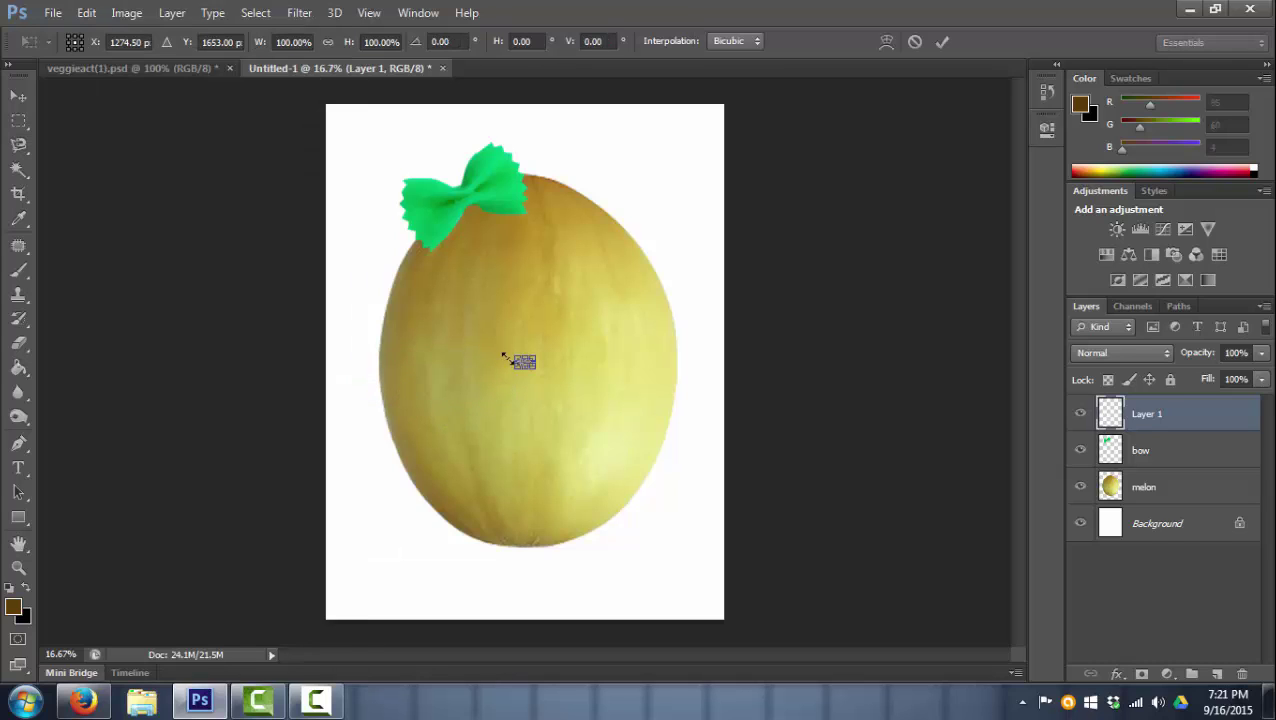
mouse_move(490, 338)
mouse_down()
mouse_move(436, 290)
mouse_move(426, 310)
mouse_up()
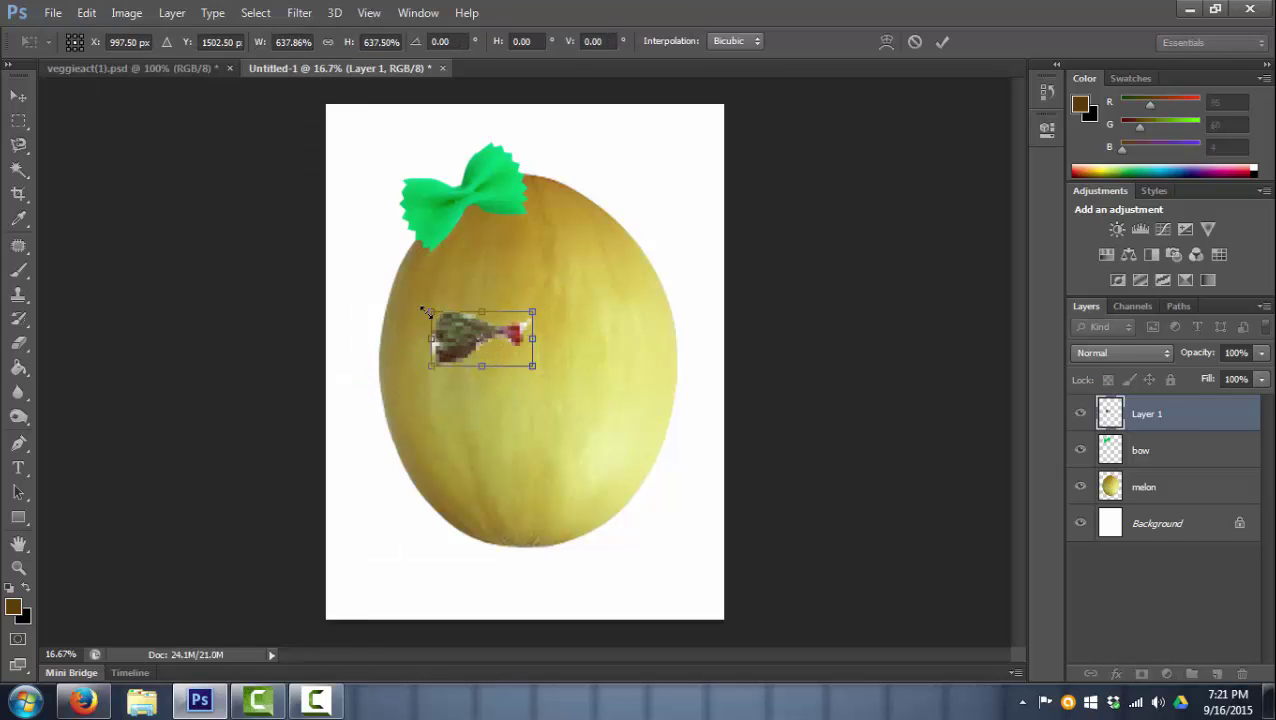
key(Return)
- Place the greens at the melon's upper left and name their layer 'eyebrow'
key(l)
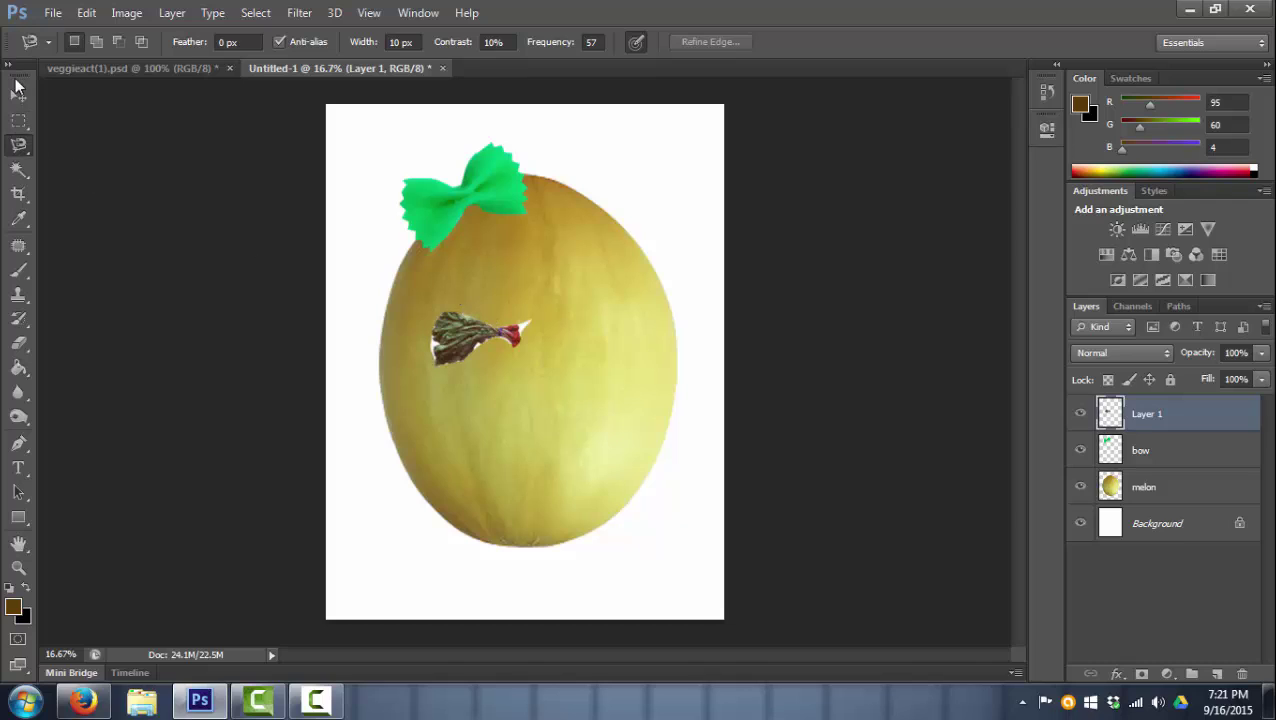
click(18, 96)
drag(470, 346, 444, 298)
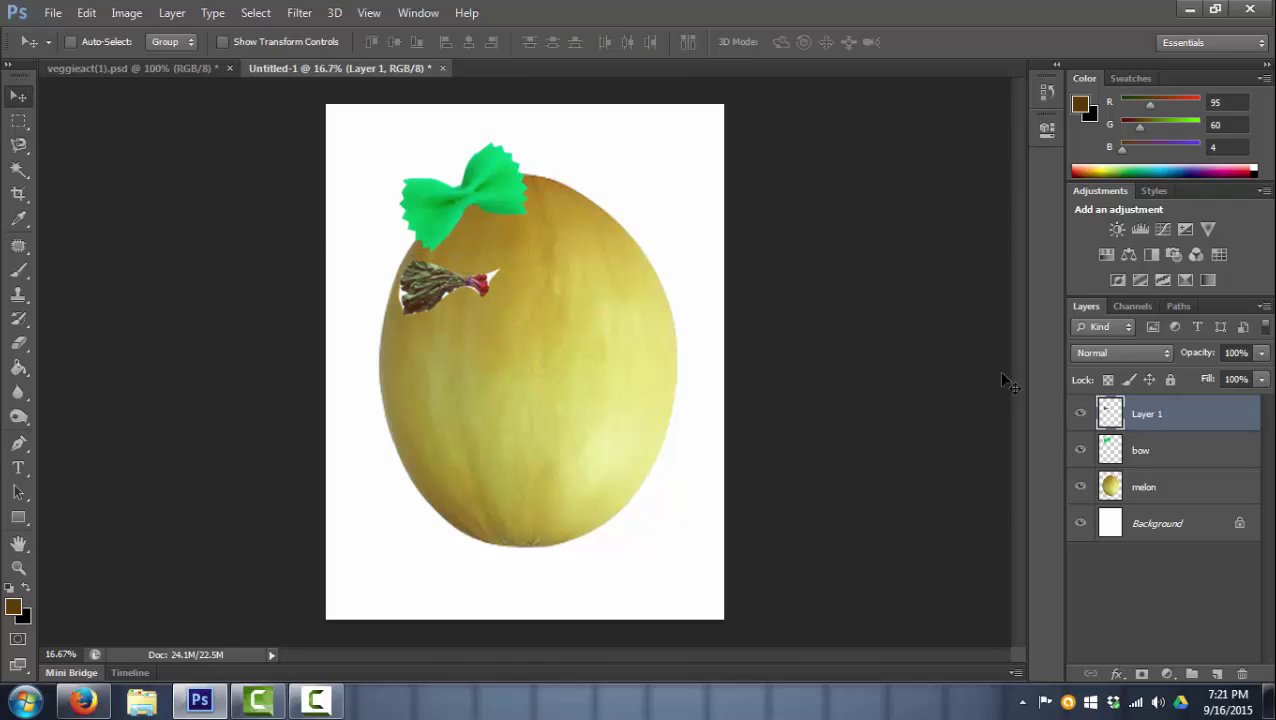
double_click(1152, 419)
text(eyebrow)
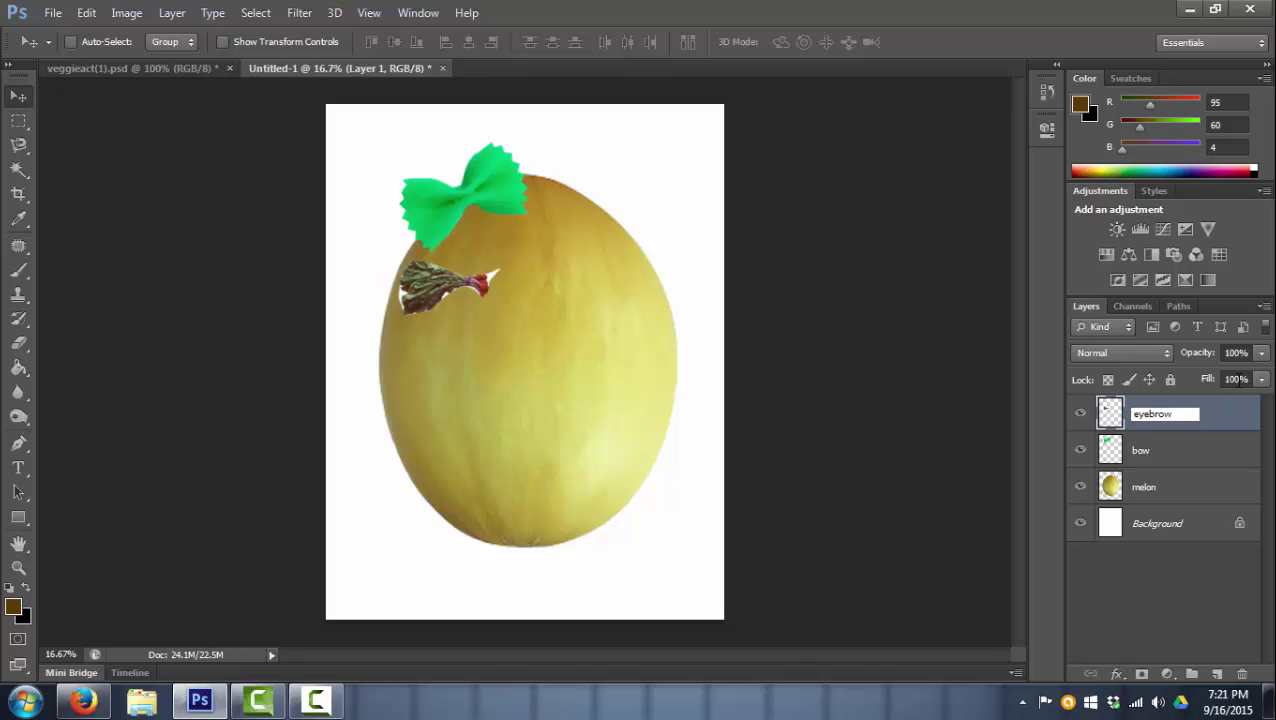
key(Return)
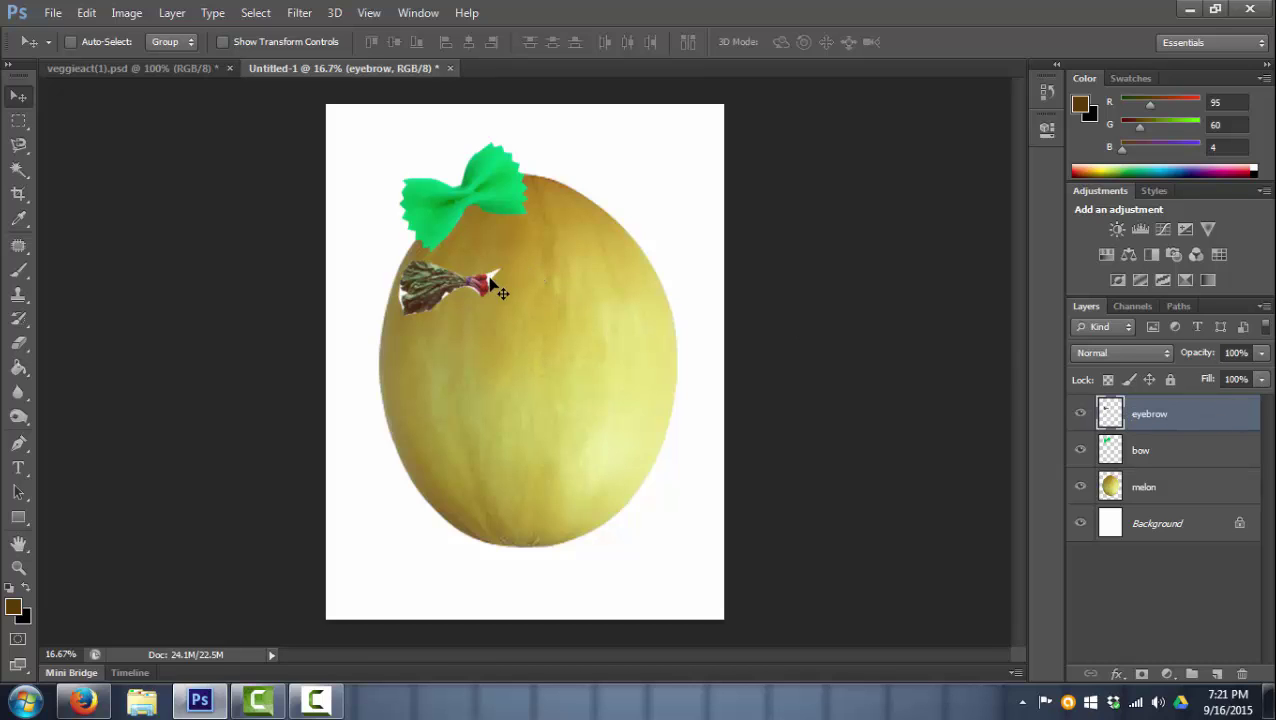
- Erase the white fringe beside the eyebrow's red tip and lower edge with a 54 px eraser
key(ctrl+plus)
key(ctrl+plus)
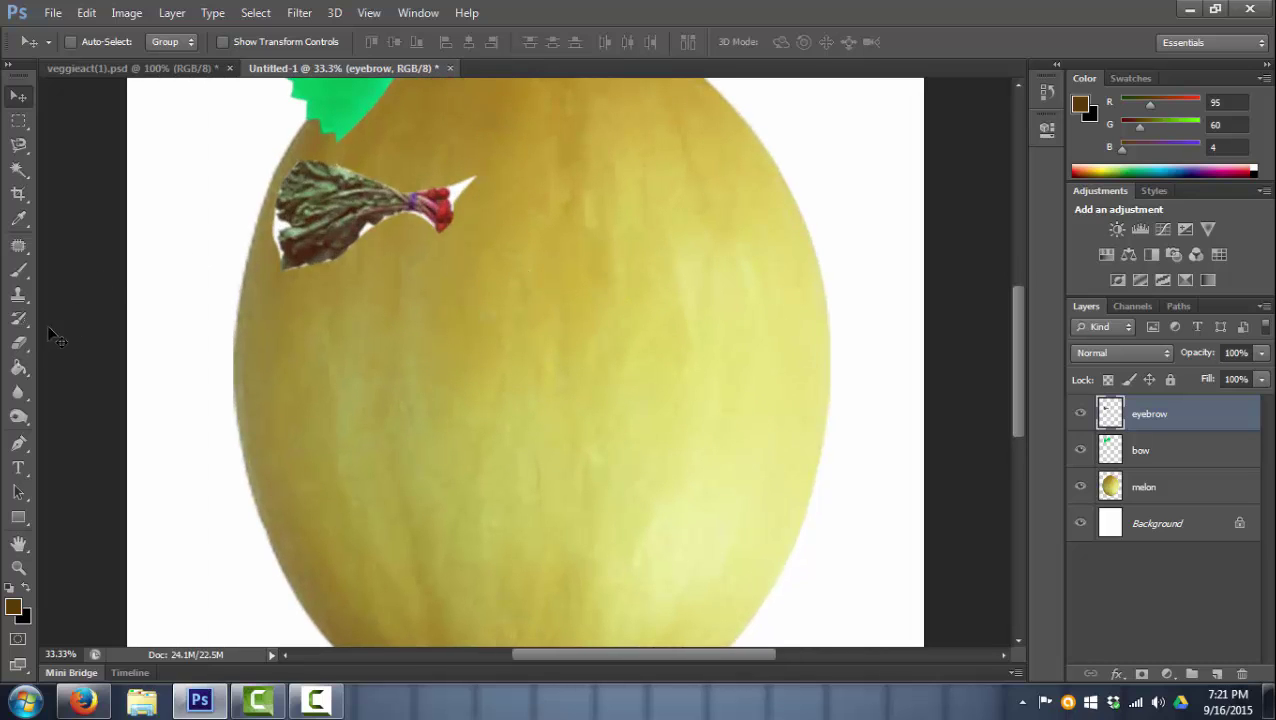
click(18, 342)
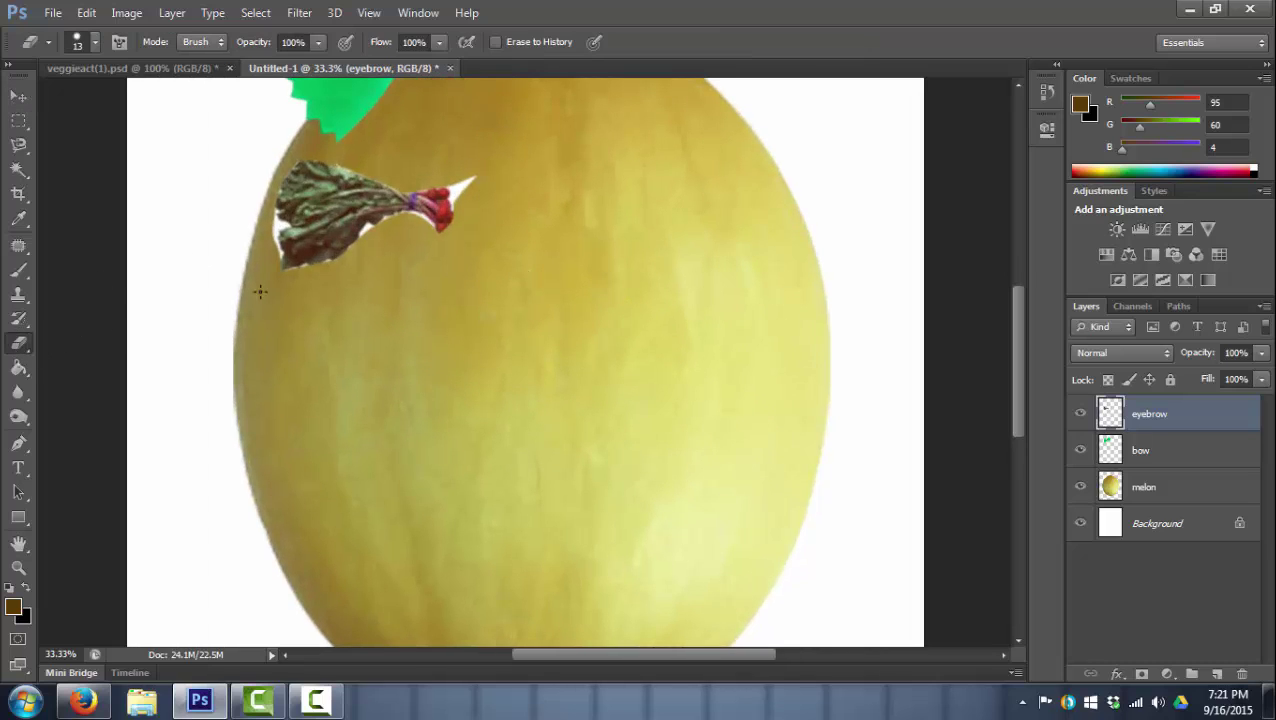
click(95, 42)
drag(74, 108, 78, 103)
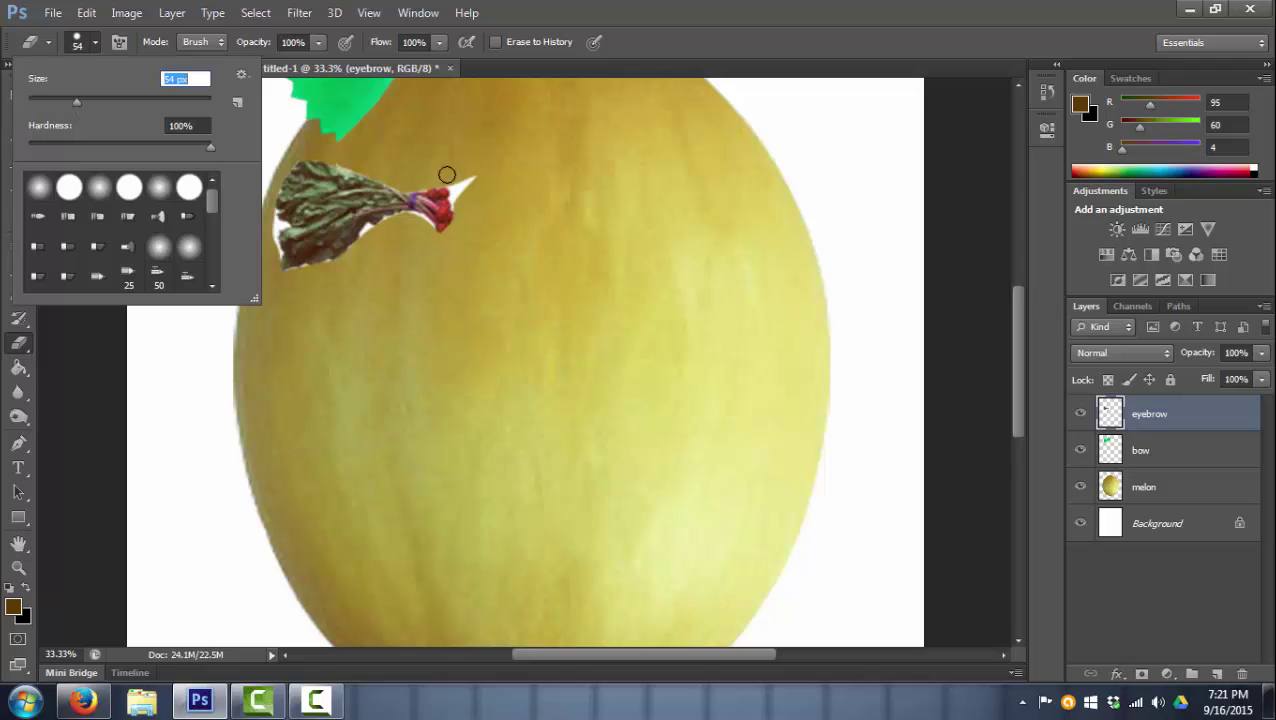
click(454, 183)
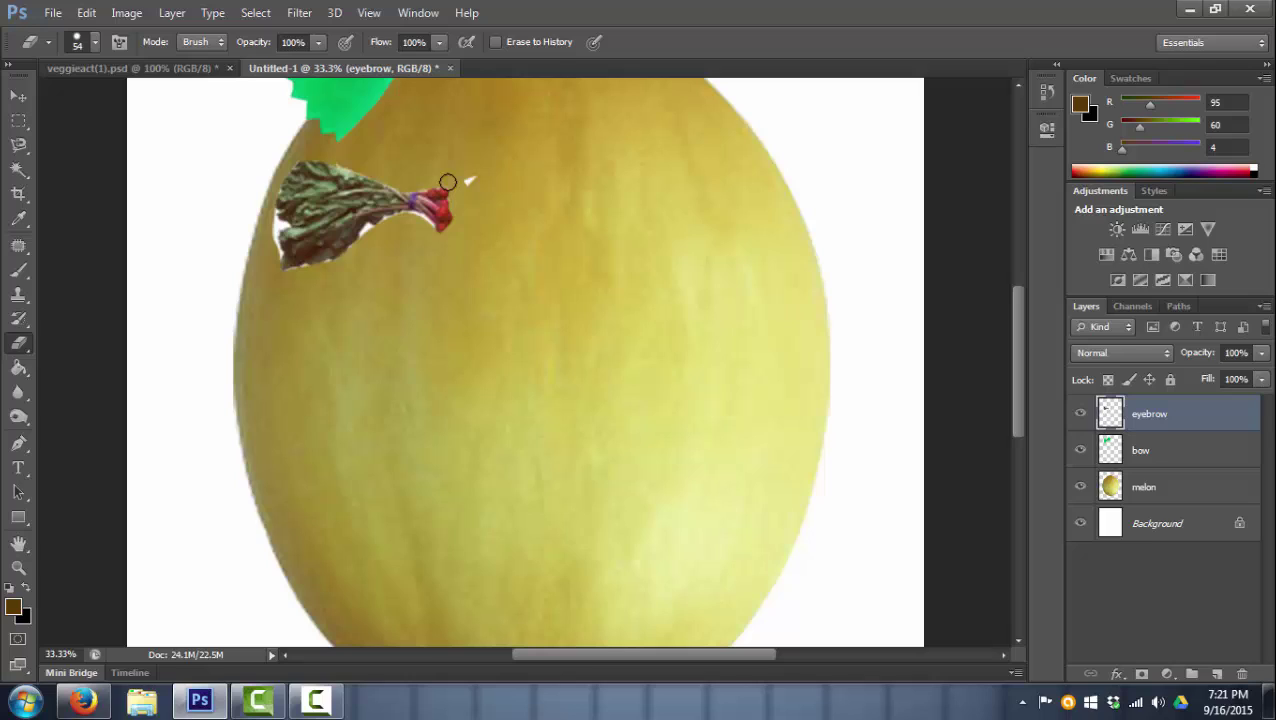
mouse_move(452, 182)
mouse_down()
mouse_move(478, 175)
mouse_move(448, 189)
mouse_up()
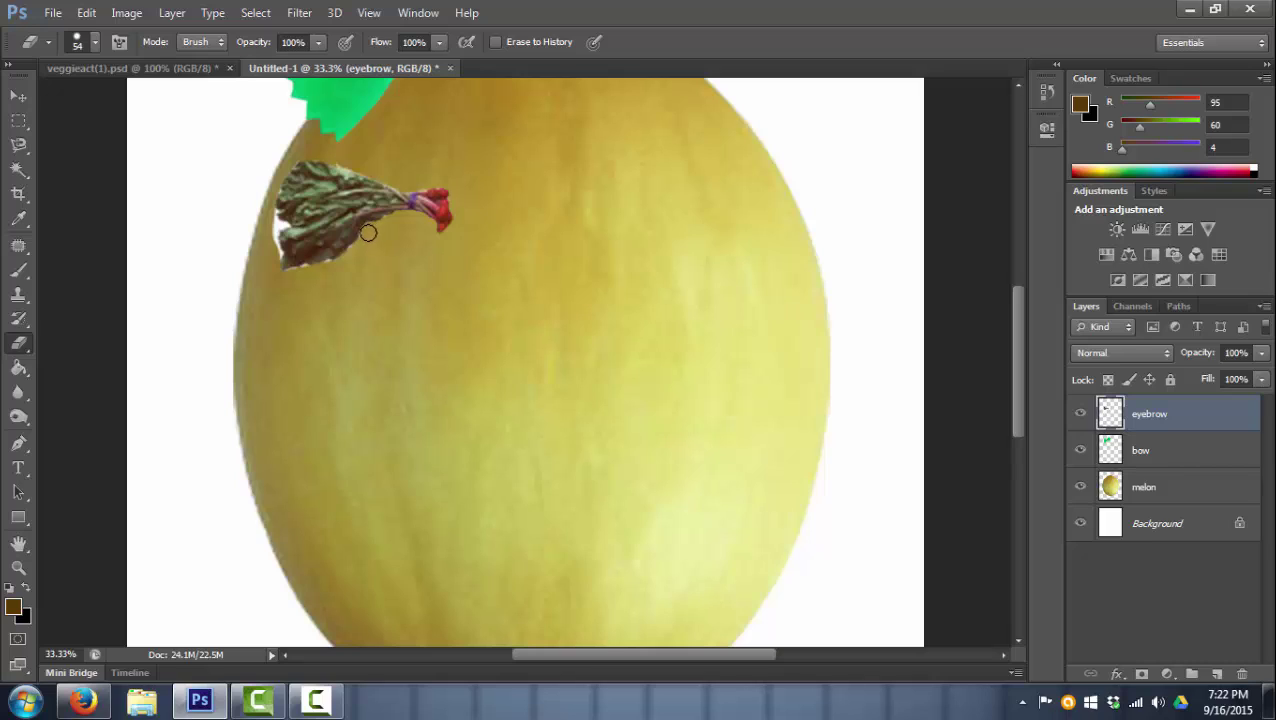
mouse_move(321, 268)
mouse_down()
mouse_move(274, 265)
mouse_move(274, 208)
mouse_move(285, 226)
mouse_up()
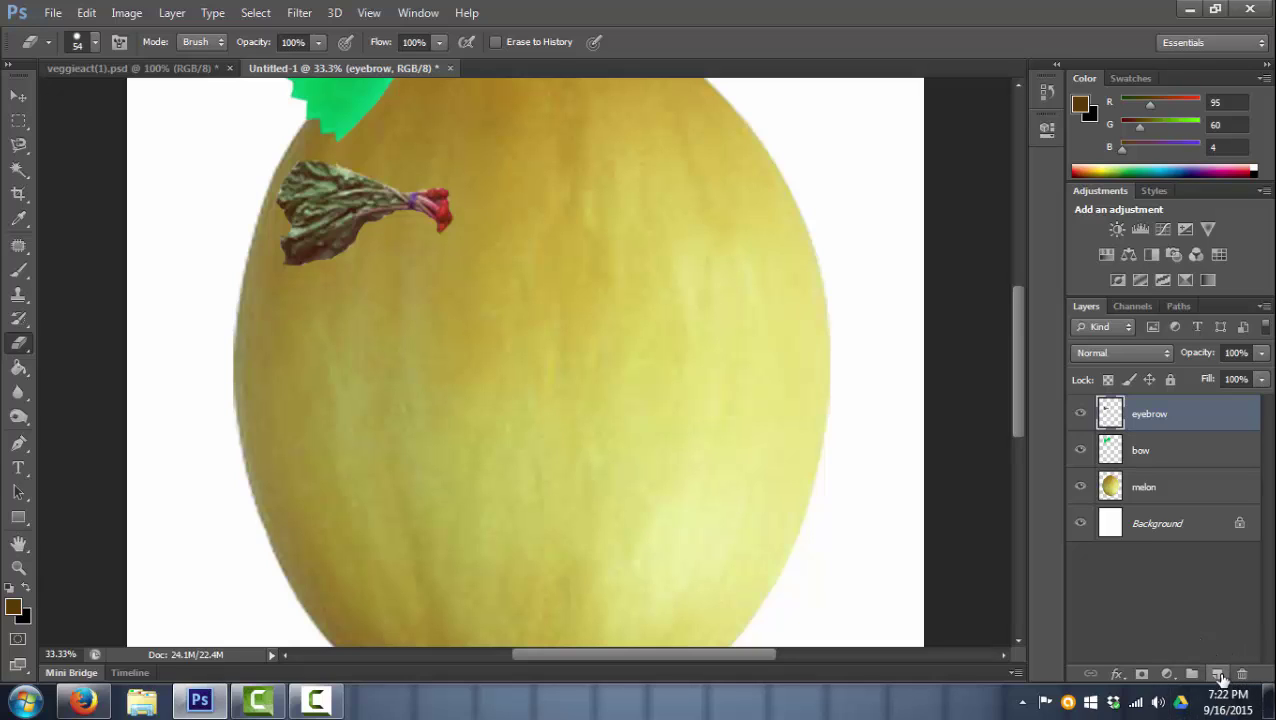
- Duplicate the eyebrow layer, move the copy to the melon's right, and flip it horizontally
drag(1202, 414, 1221, 675)
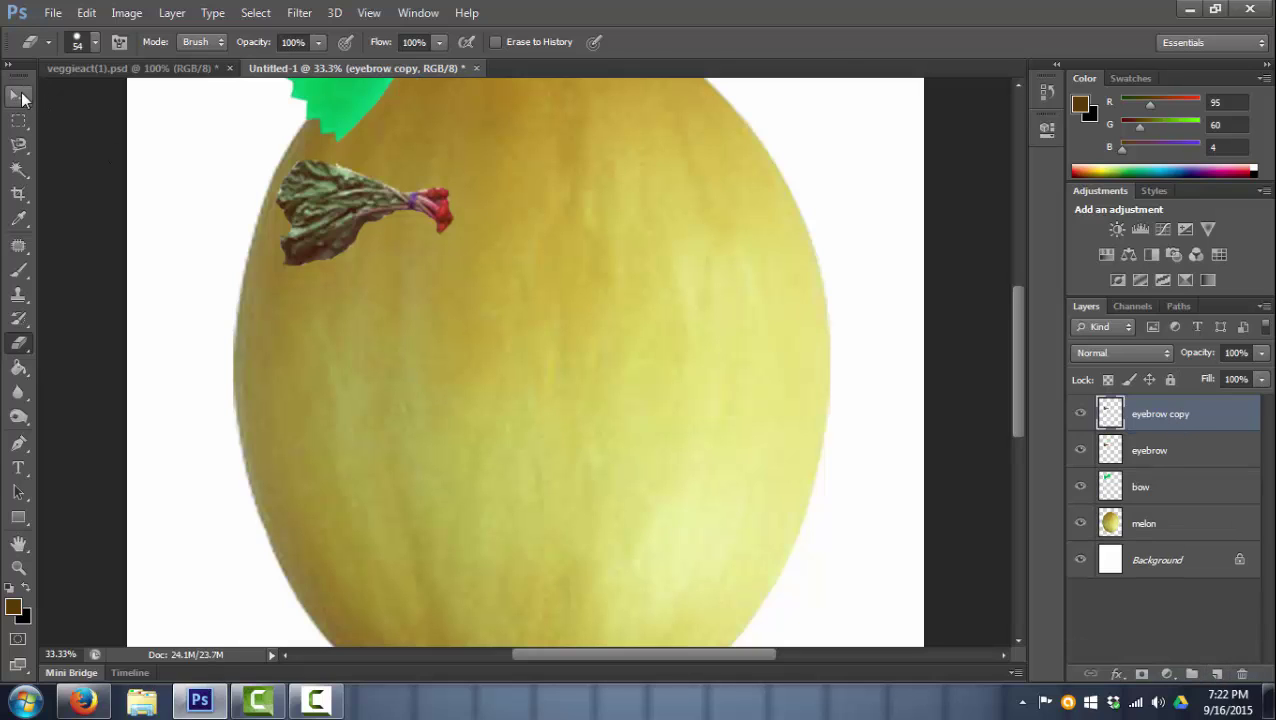
click(19, 95)
drag(411, 206, 746, 206)
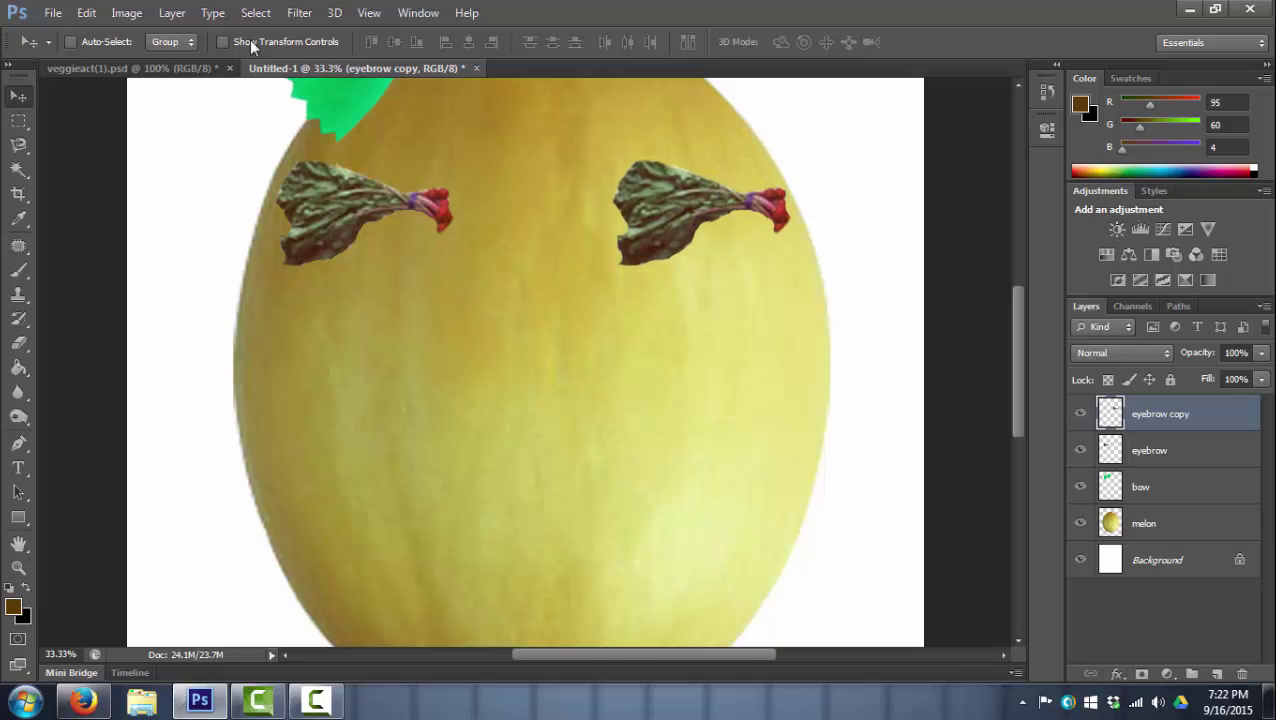
click(86, 12)
mouse_move(197, 364)
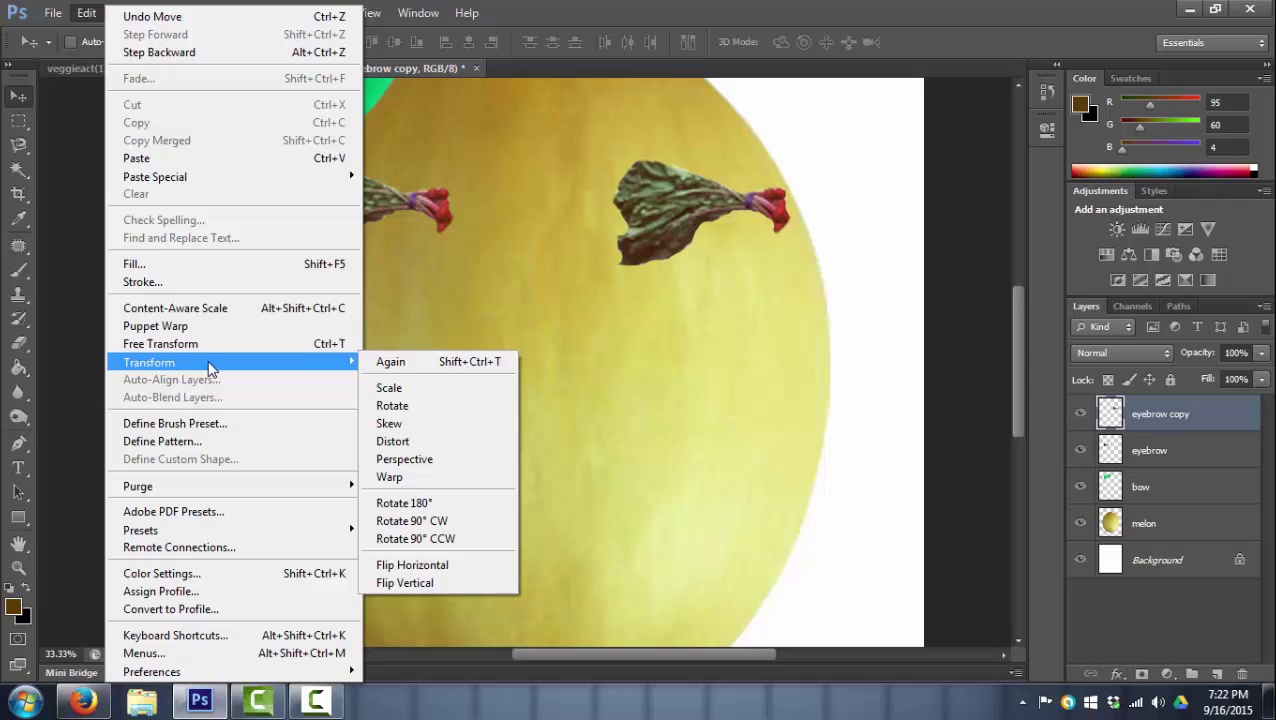
click(438, 563)
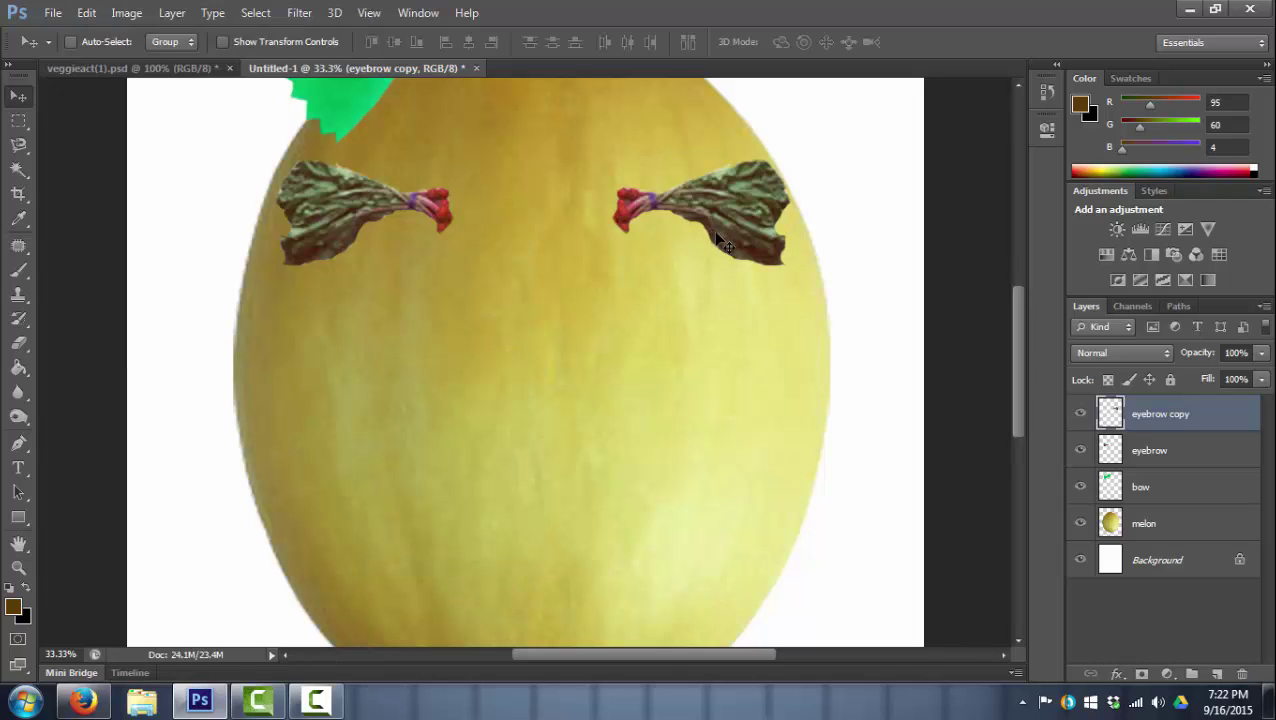
key(ctrl+minus)
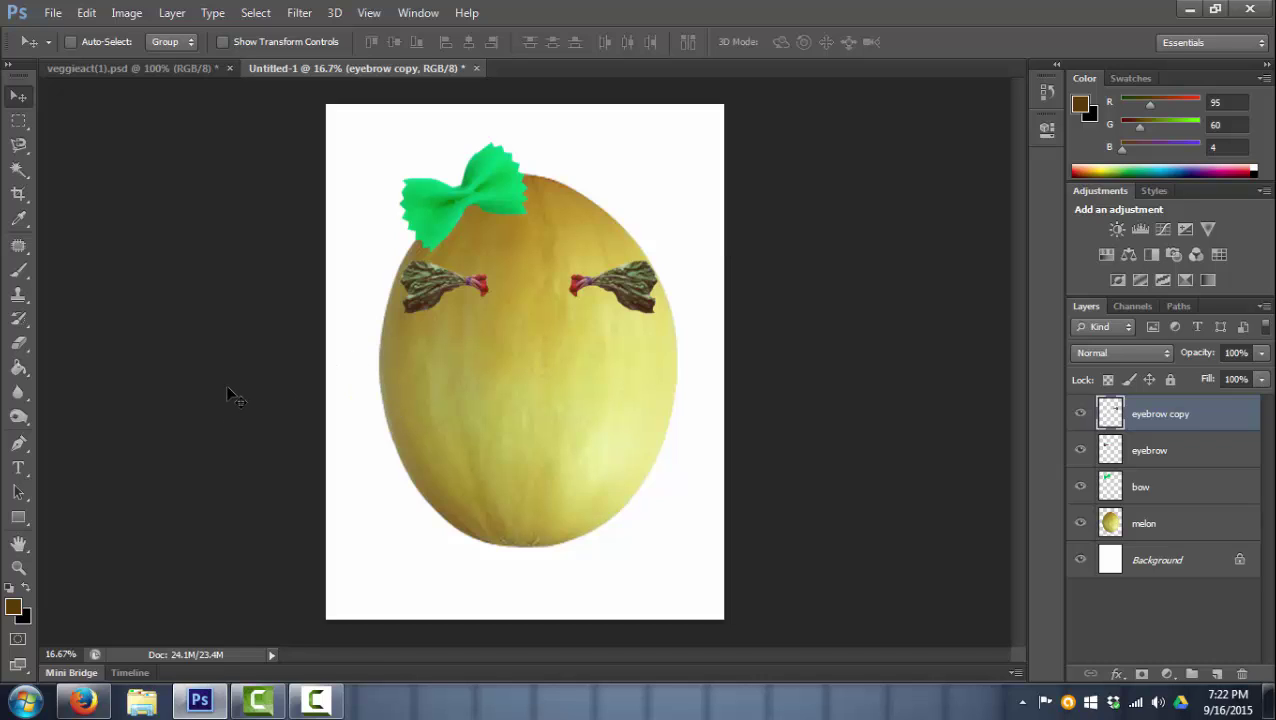
- Set up the Type tool with Bernard MT Condensed at 45 pt
click(19, 472)
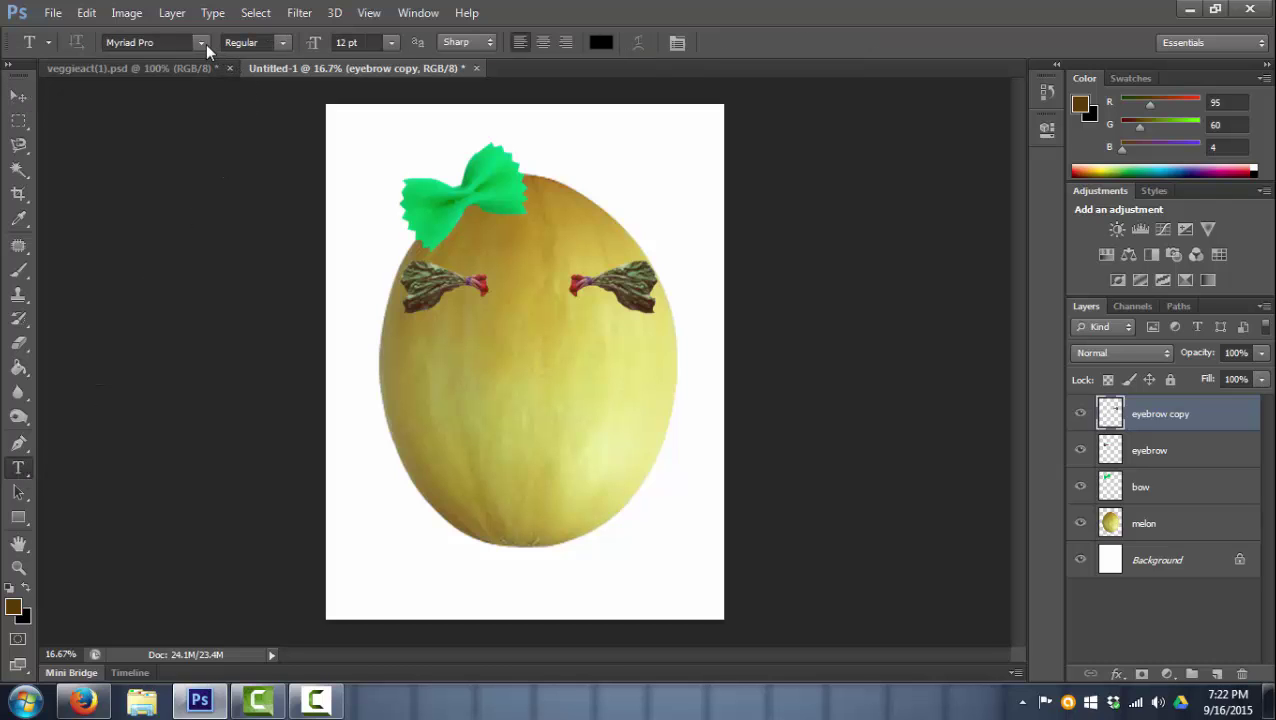
click(201, 43)
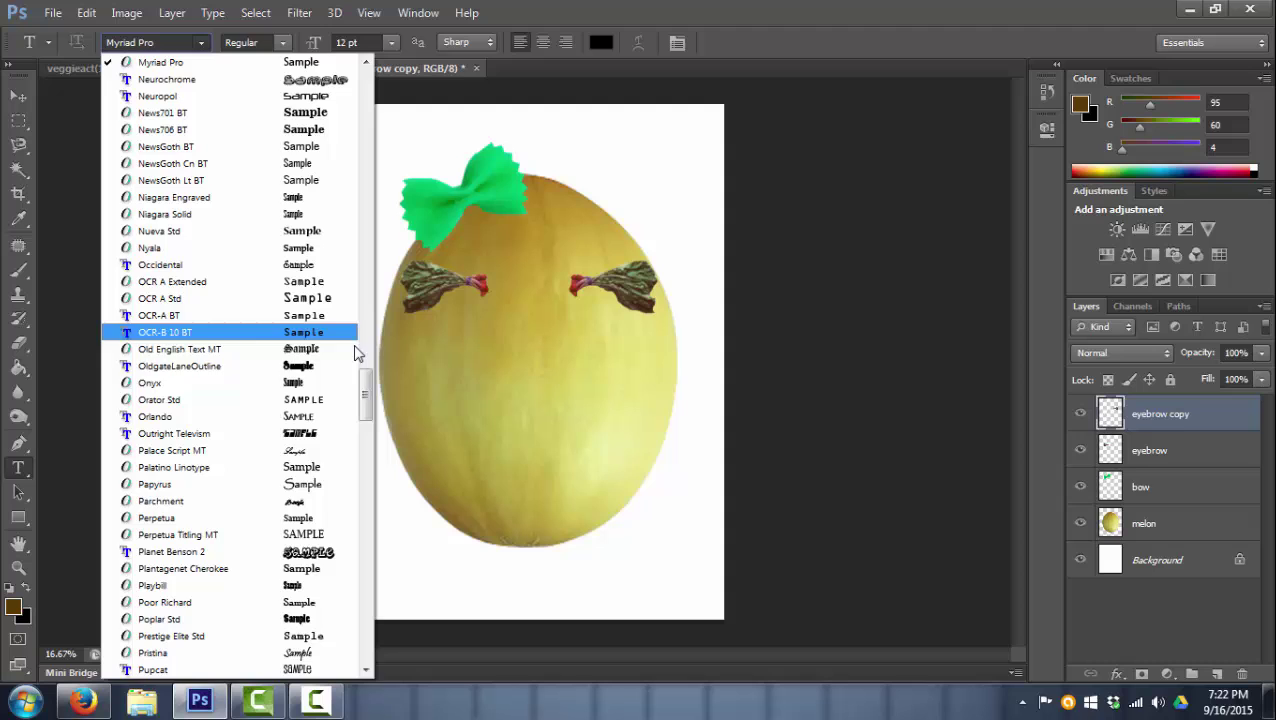
drag(367, 395, 367, 108)
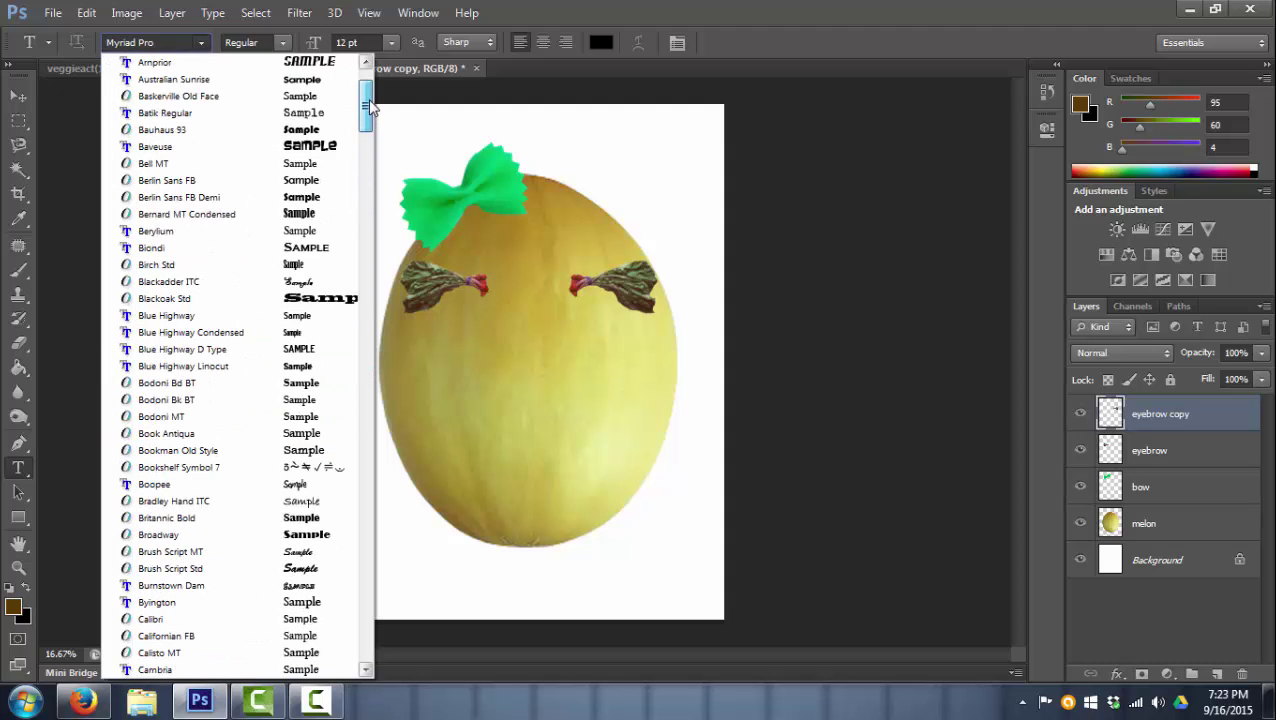
click(234, 216)
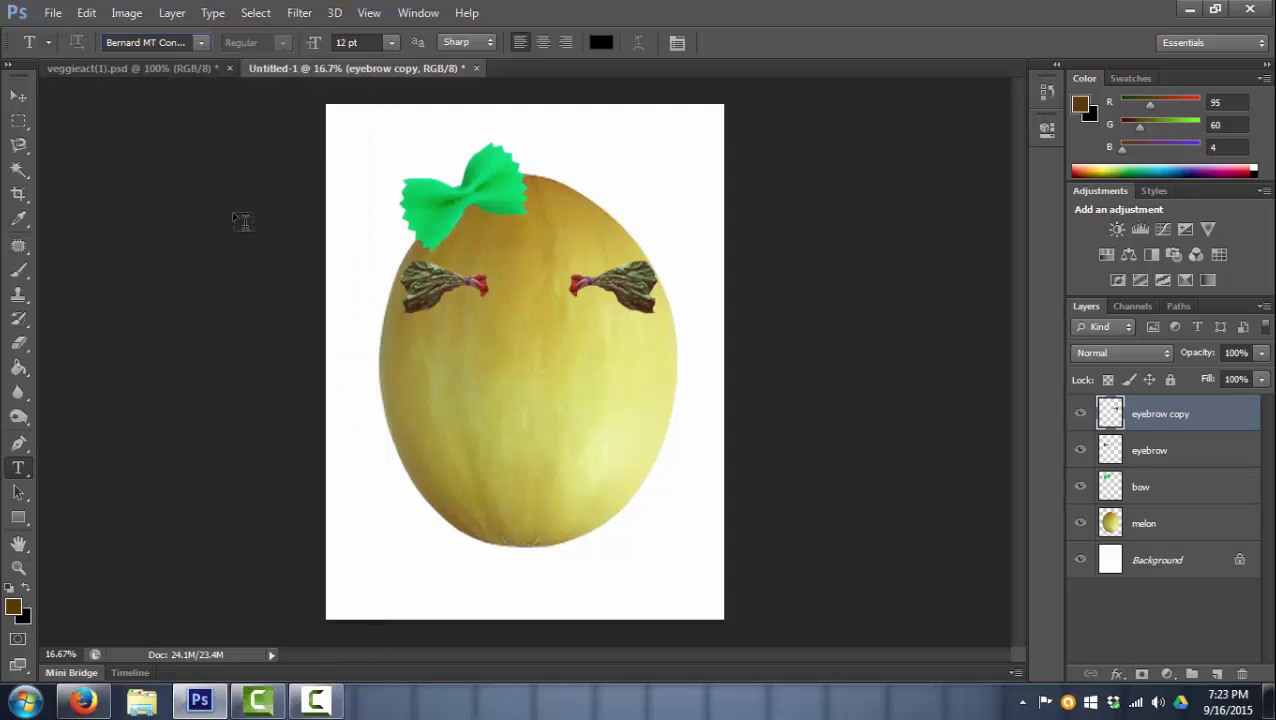
click(340, 42)
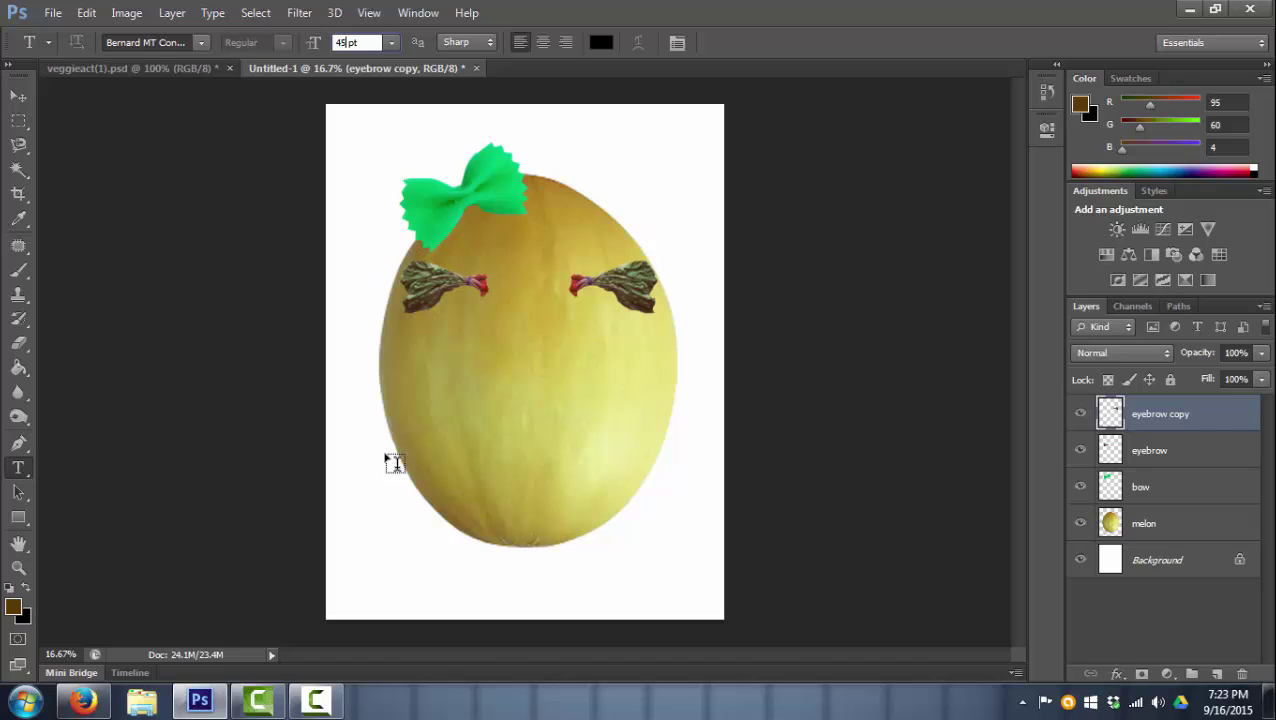
key(Return)
- Type the caption 'Mr. Fucsko' below the melon and move it to the bottom right
click(377, 569)
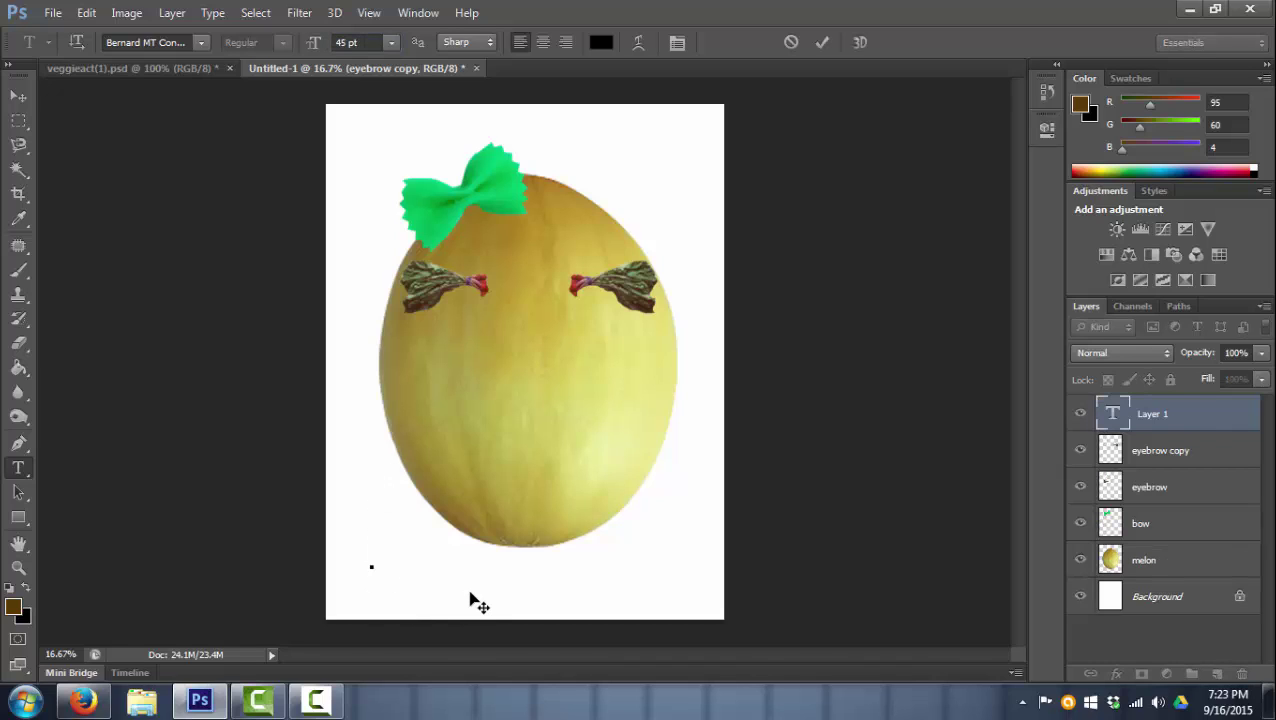
text(Mr. F)
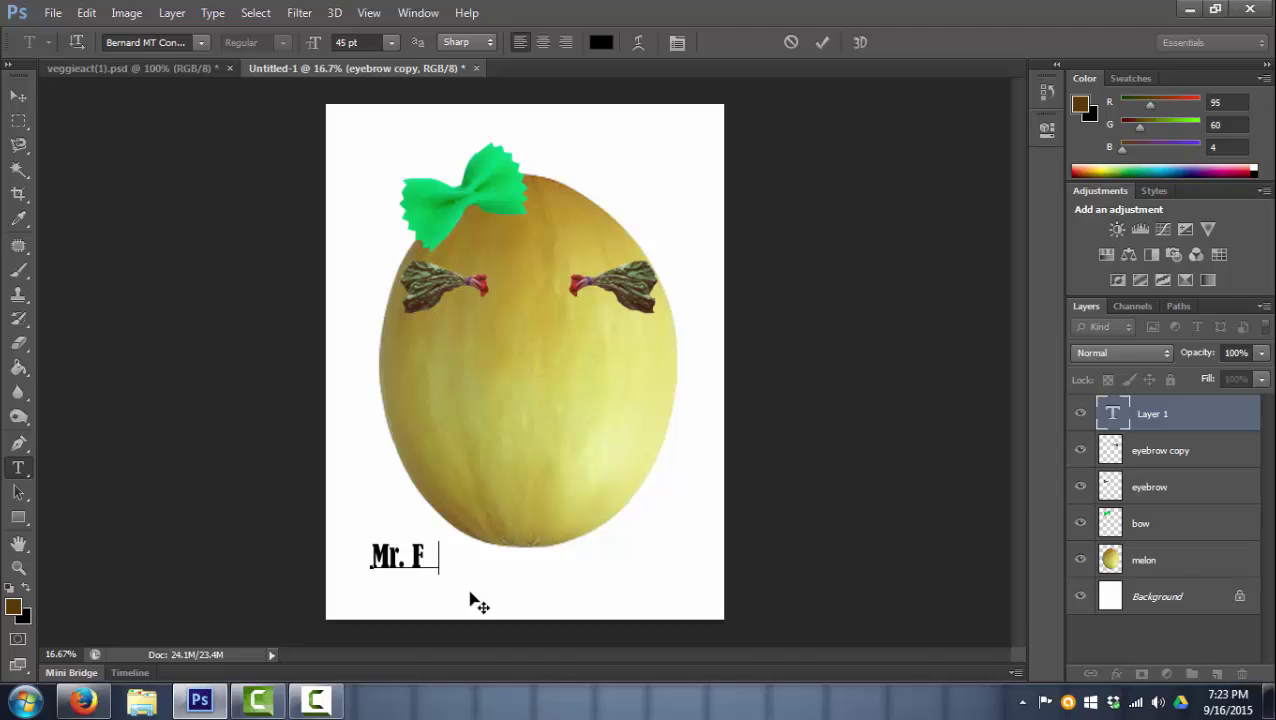
text(ucsko)
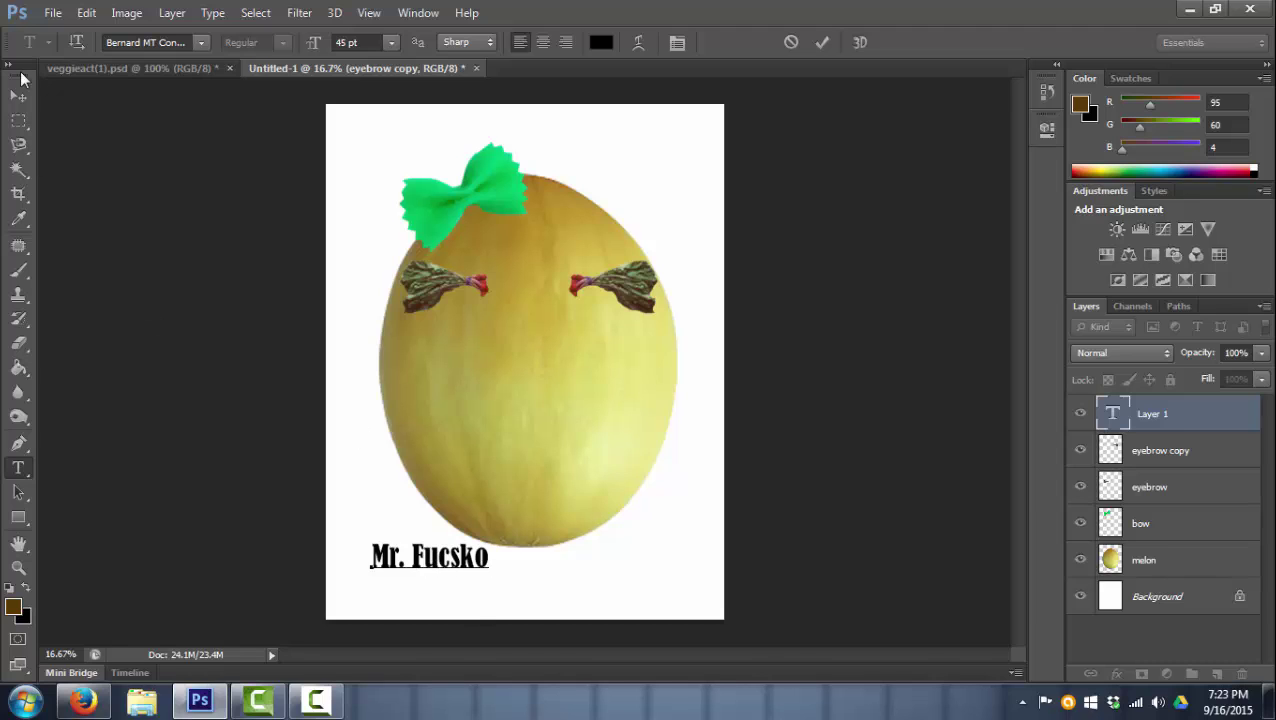
click(18, 95)
drag(440, 565, 656, 571)
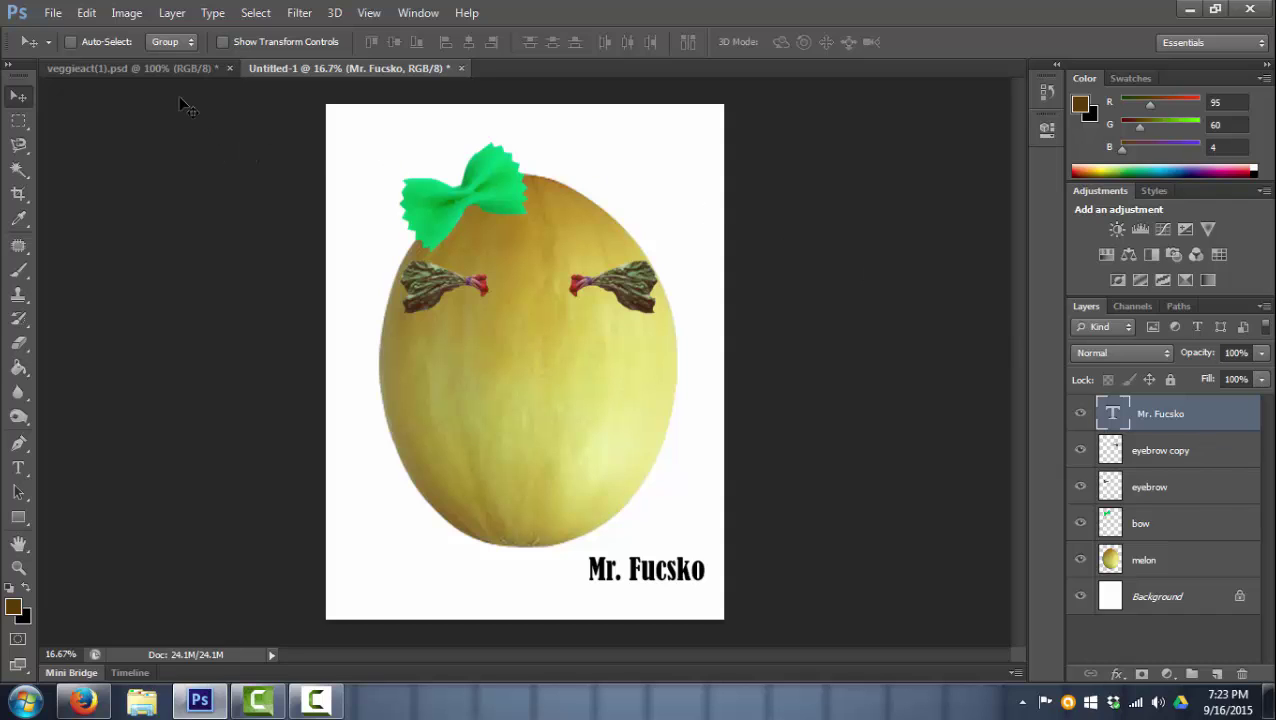
- Deselect the eyebrow leaf selection in veggieact(1).psd
click(175, 67)
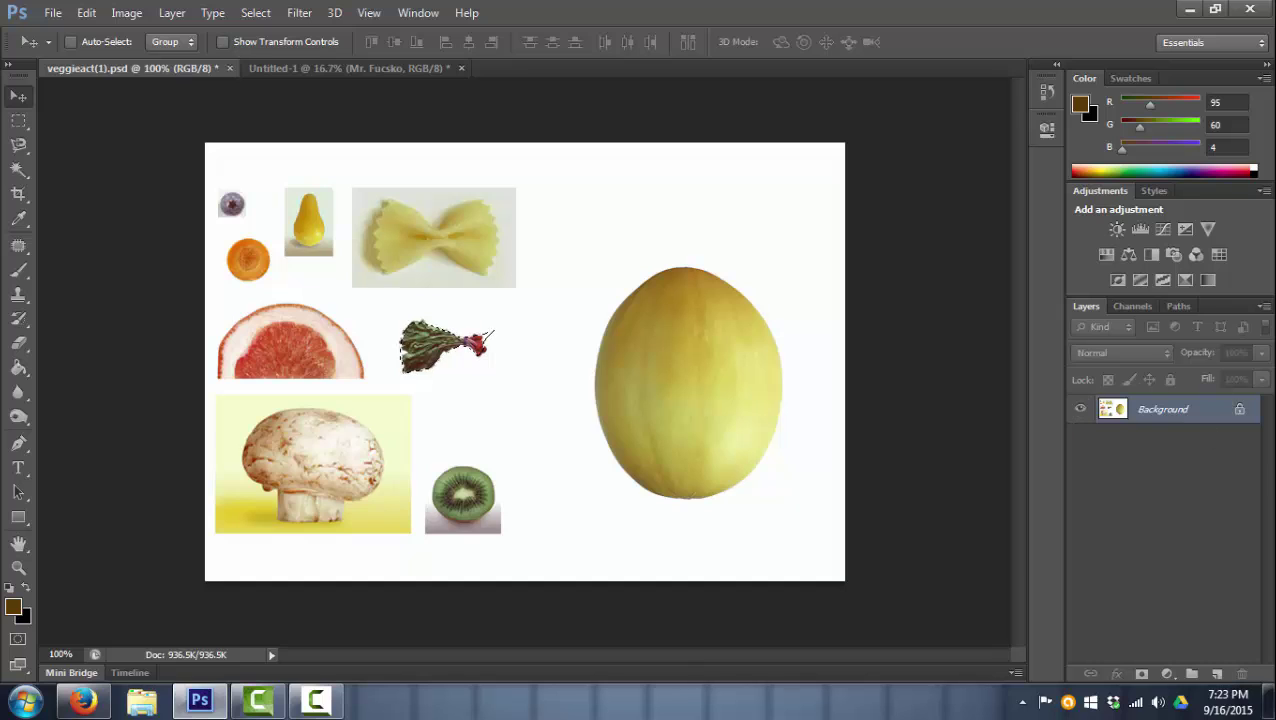
click(256, 13)
click(270, 55)
- Return to the Untitled-1 melon face and choose the Magnetic Lasso tool
click(305, 67)
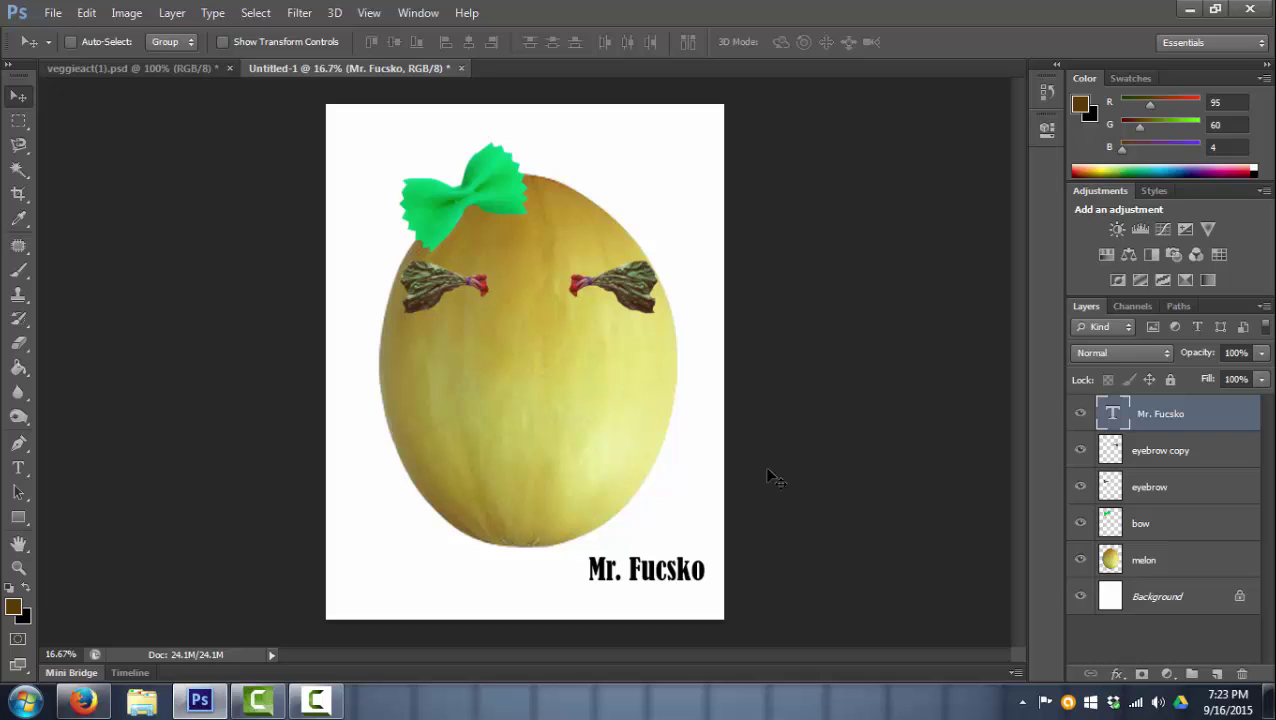
click(19, 120)
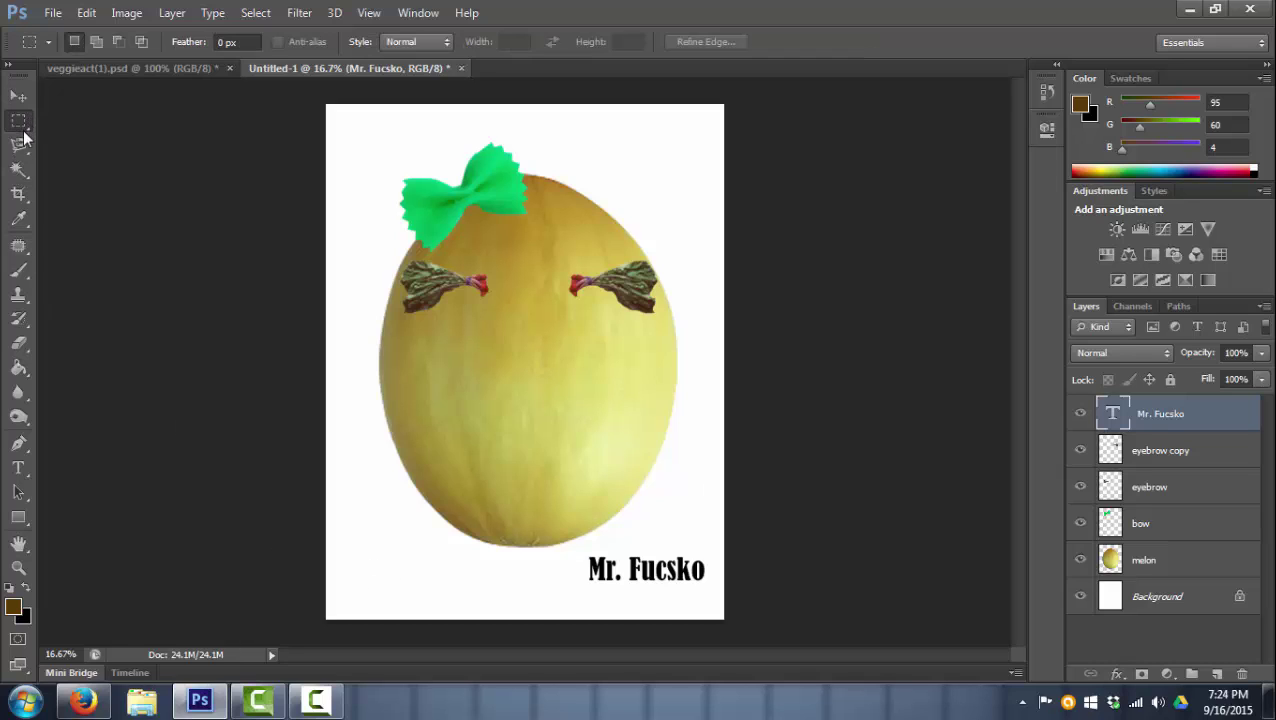
drag(21, 144, 22, 145)
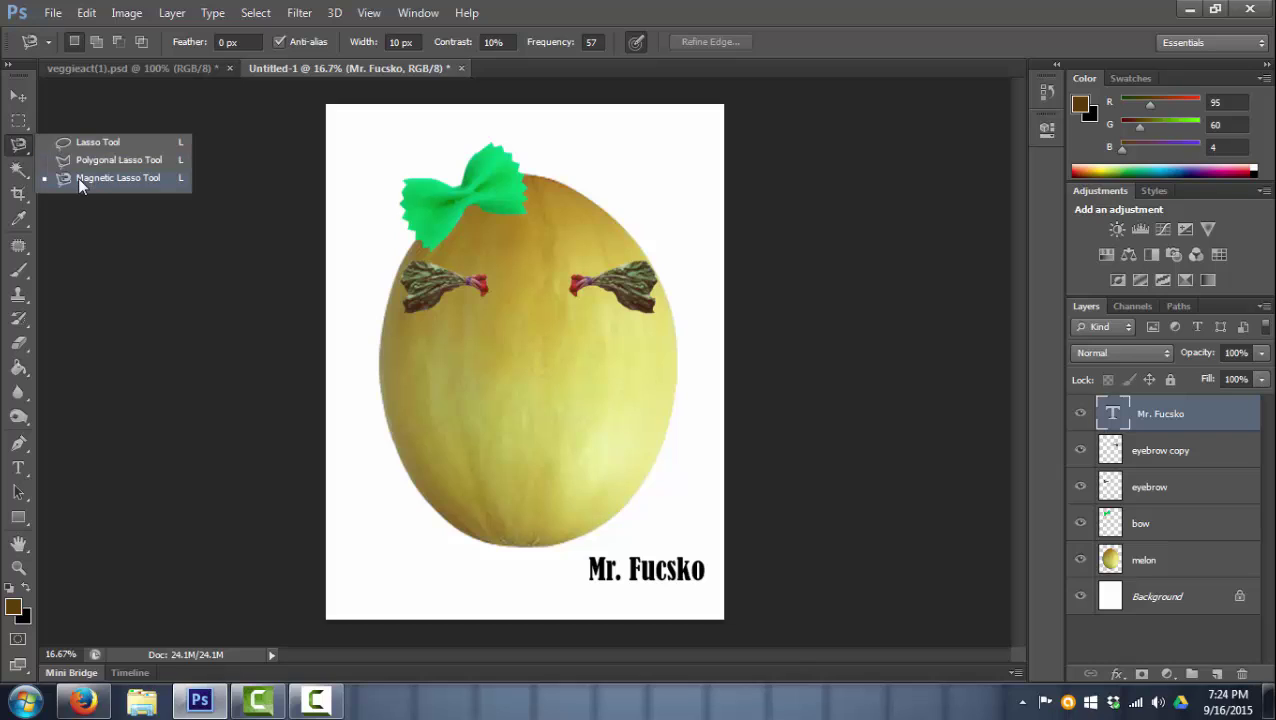